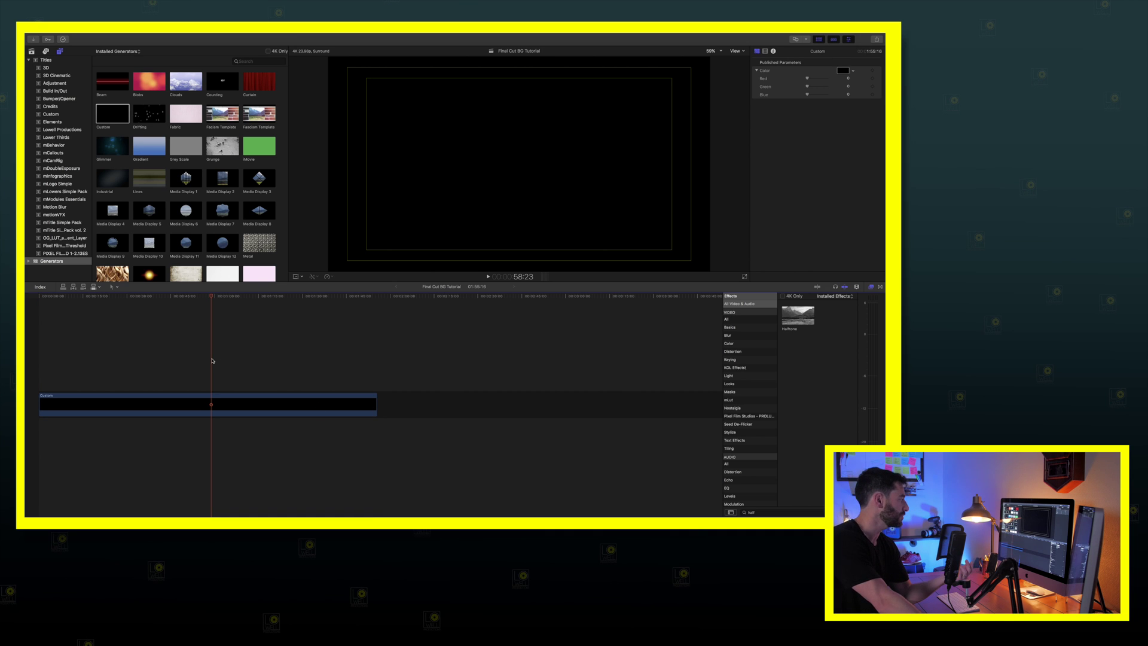
Set the Custom generator clip's colour to Steel and close the colour picker
click(181, 409)
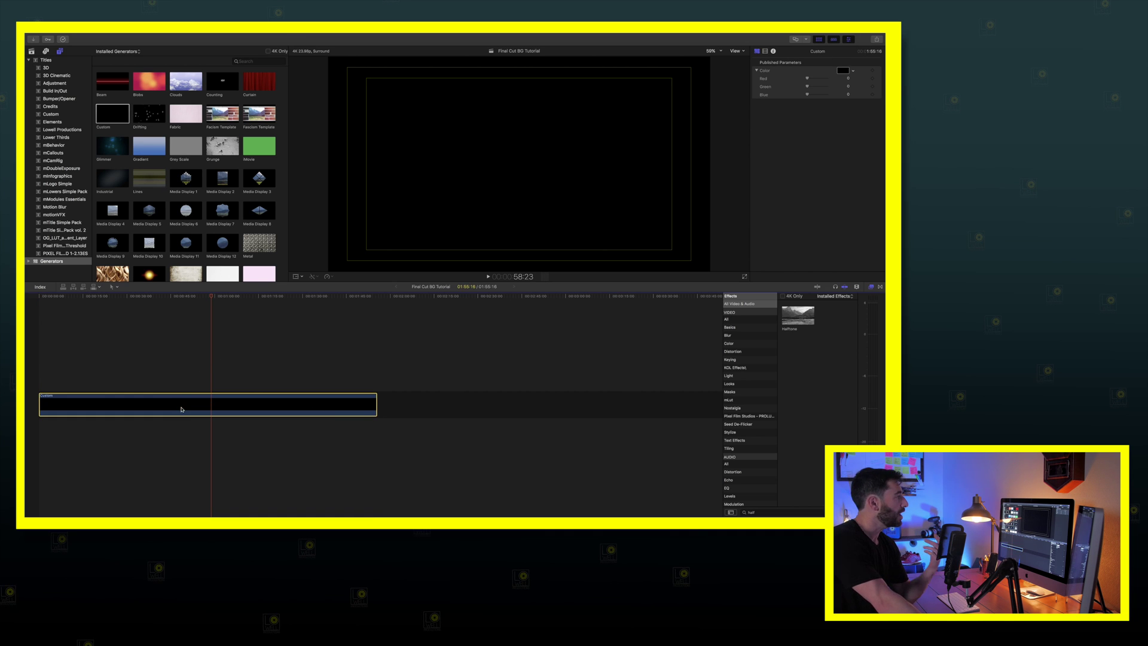
click(839, 70)
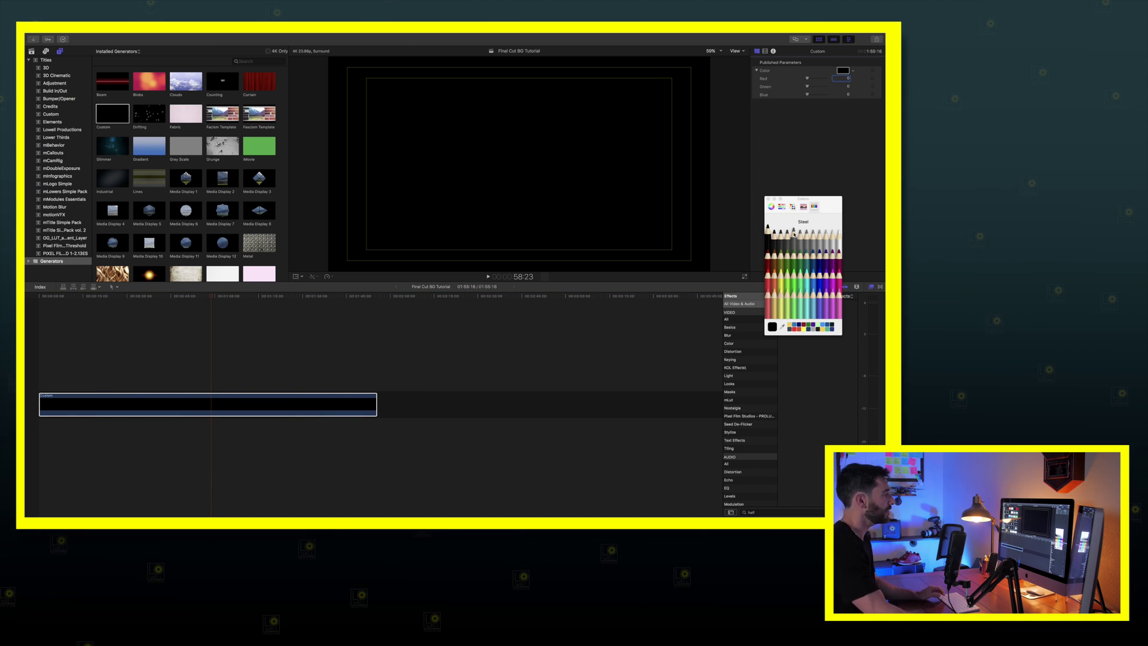
click(794, 234)
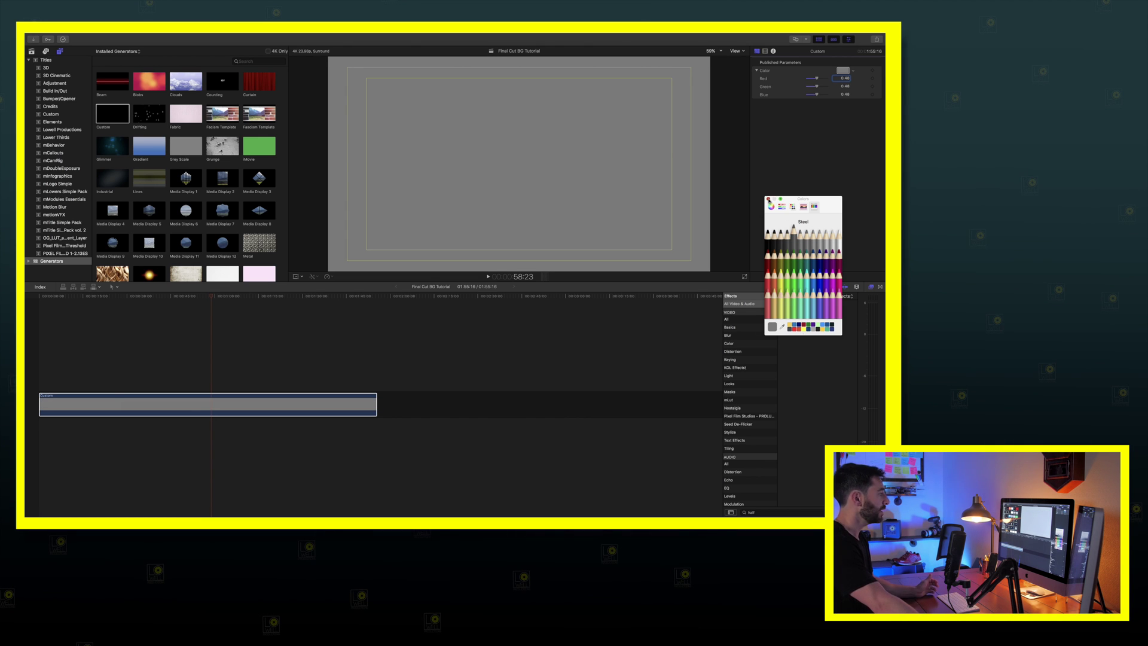
click(769, 200)
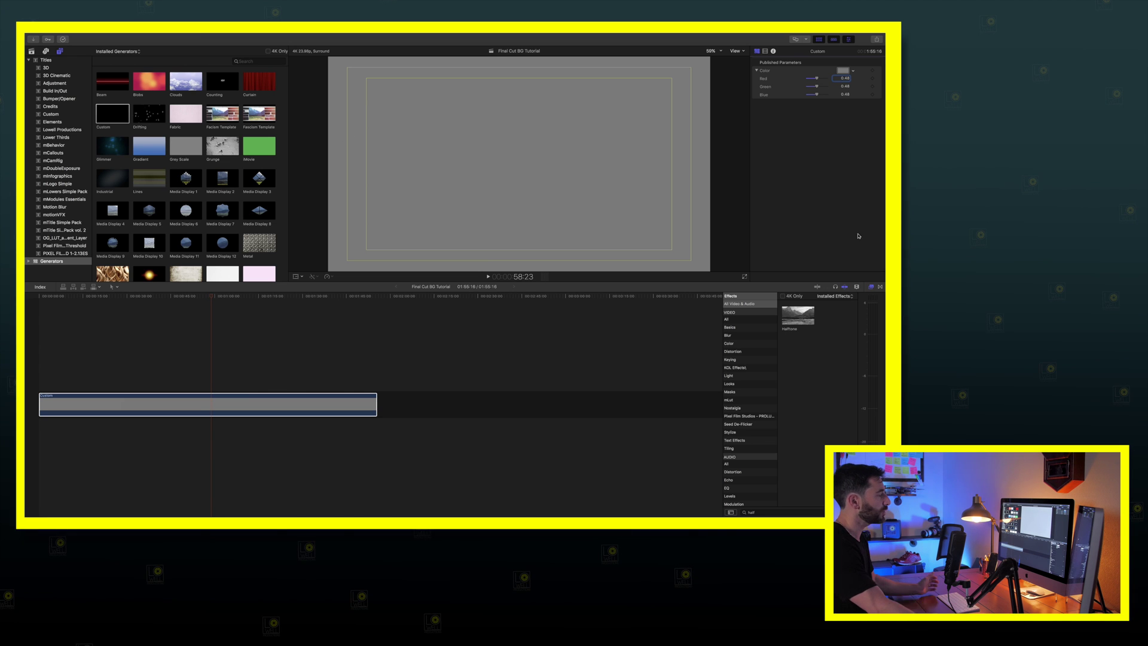
Find the Vignette effect by searching the installed effects for "vig" and apply it to the Custom clip
double_click(761, 513)
key(BackSpace)
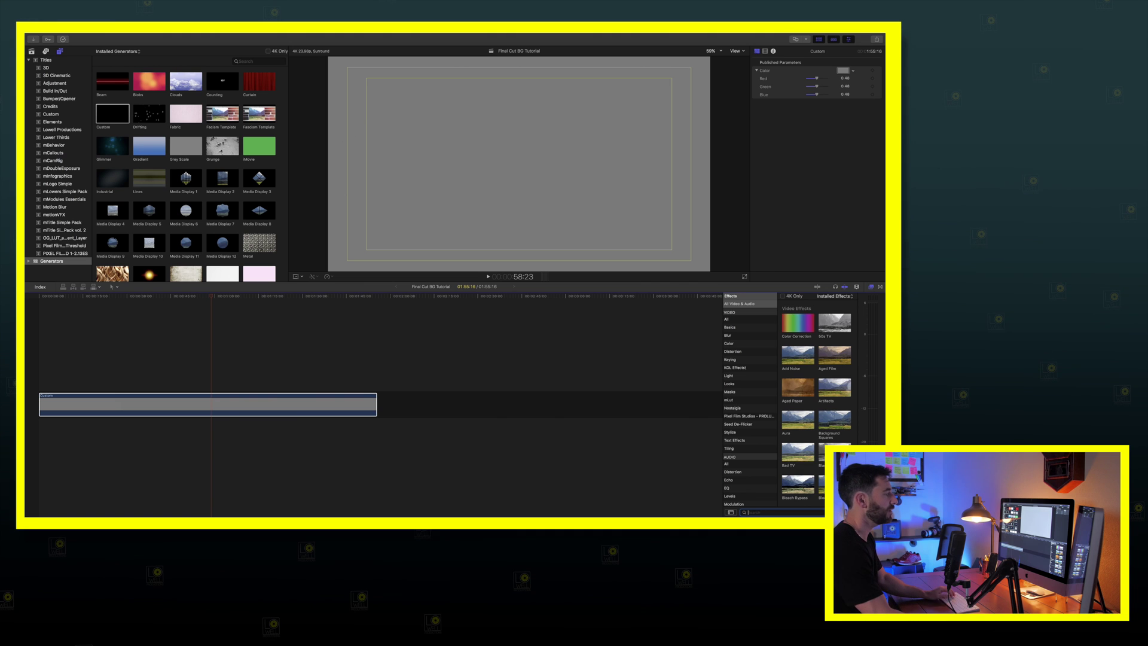
click(871, 286)
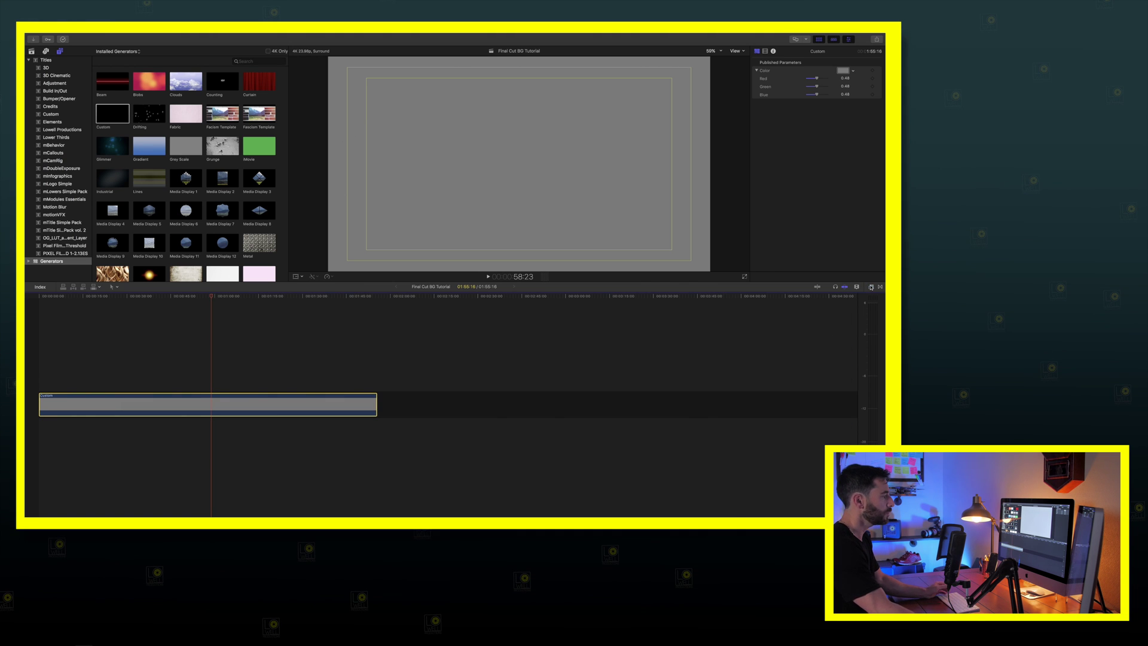
click(871, 287)
click(767, 512)
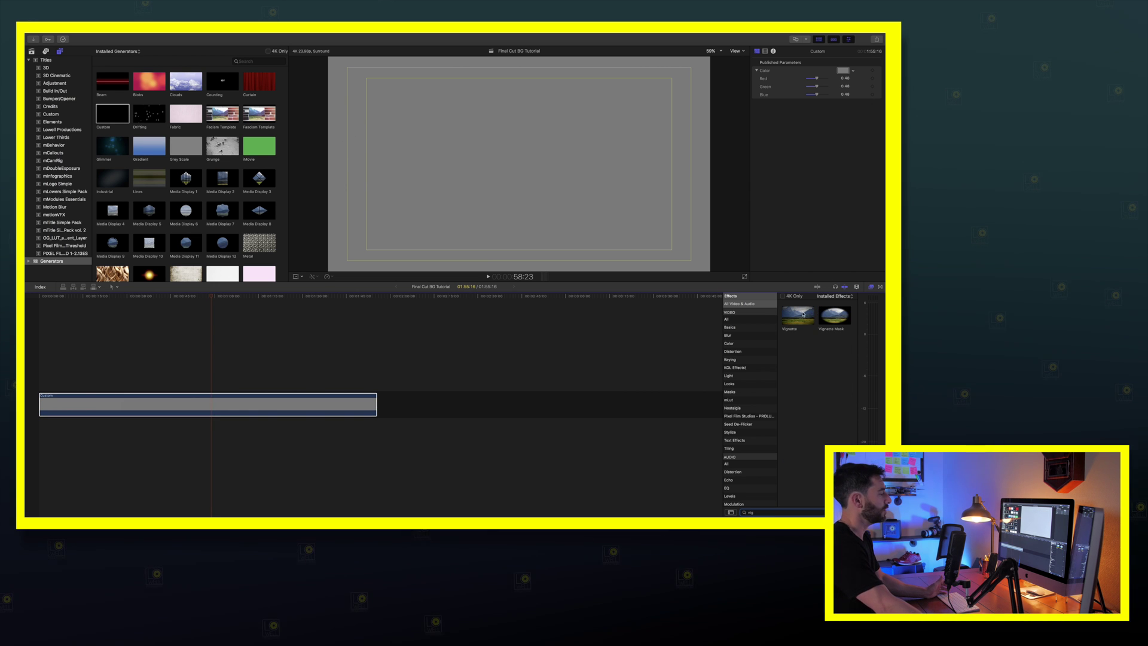
click(797, 315)
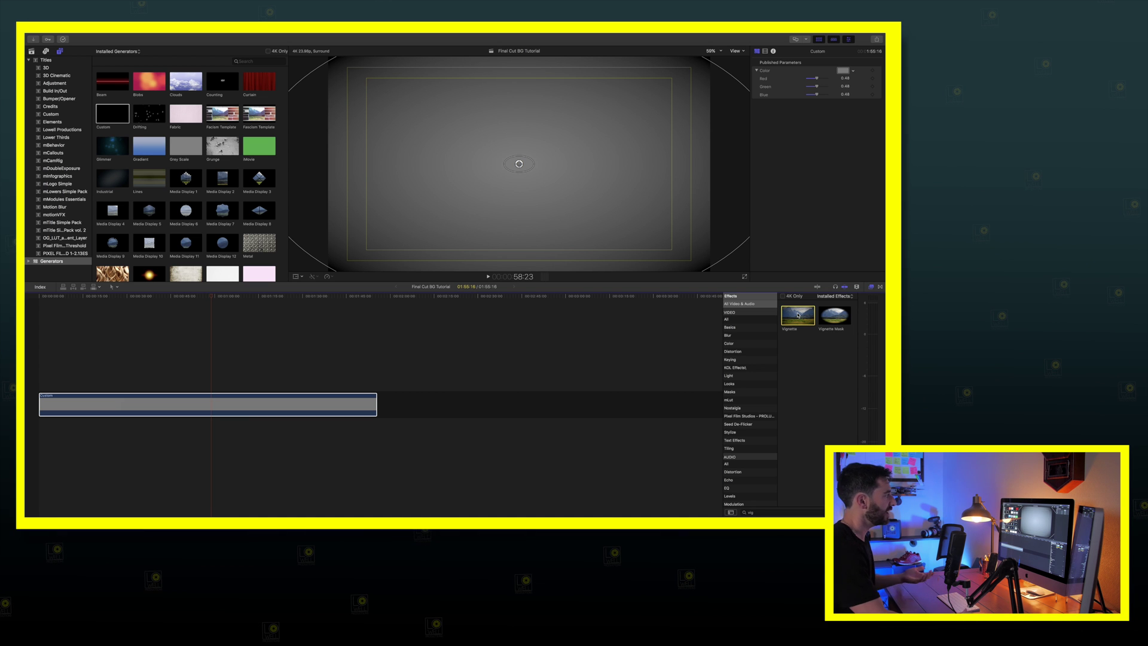
Try Cayenne as the Custom clip's colour and compare it with the Vignette effect off and on
click(840, 71)
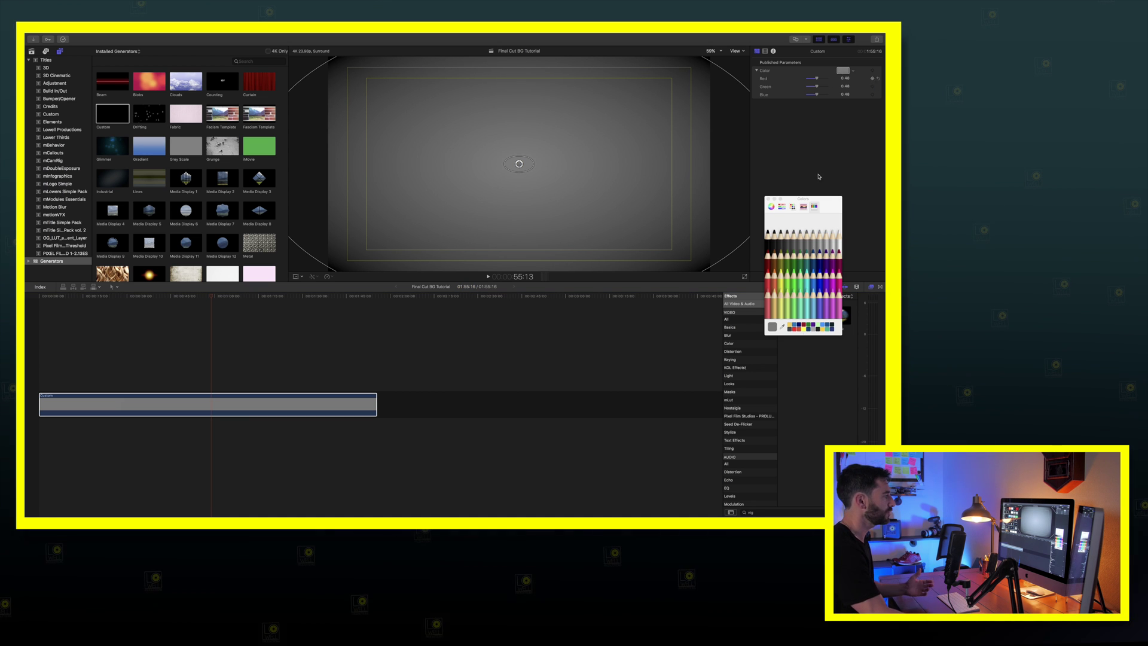
click(768, 254)
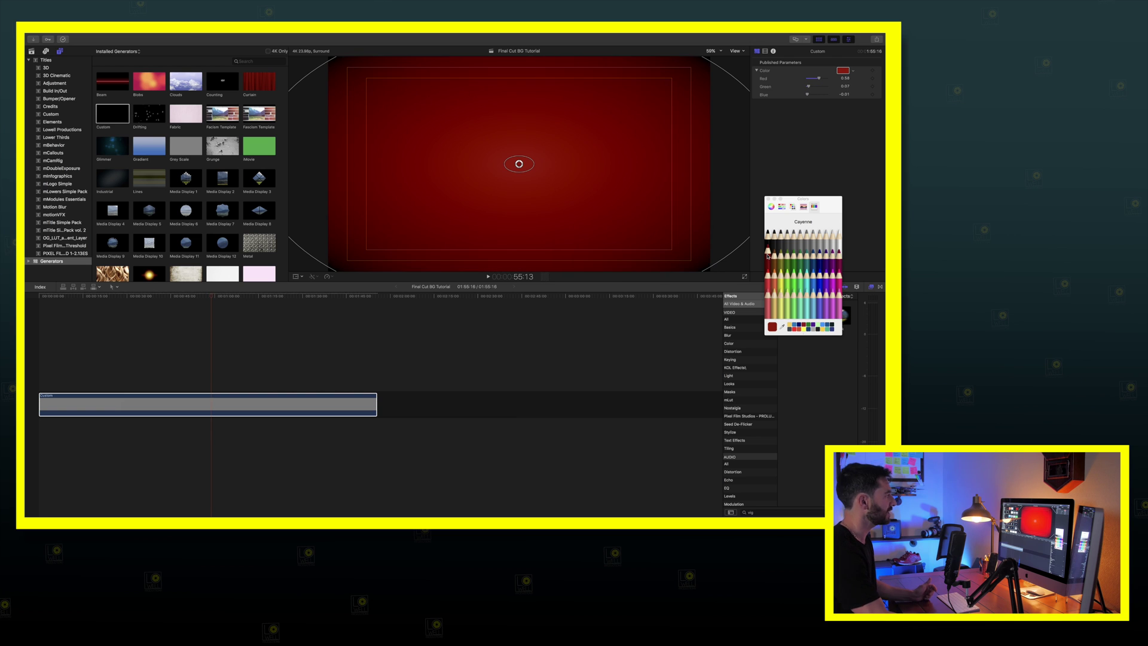
click(764, 52)
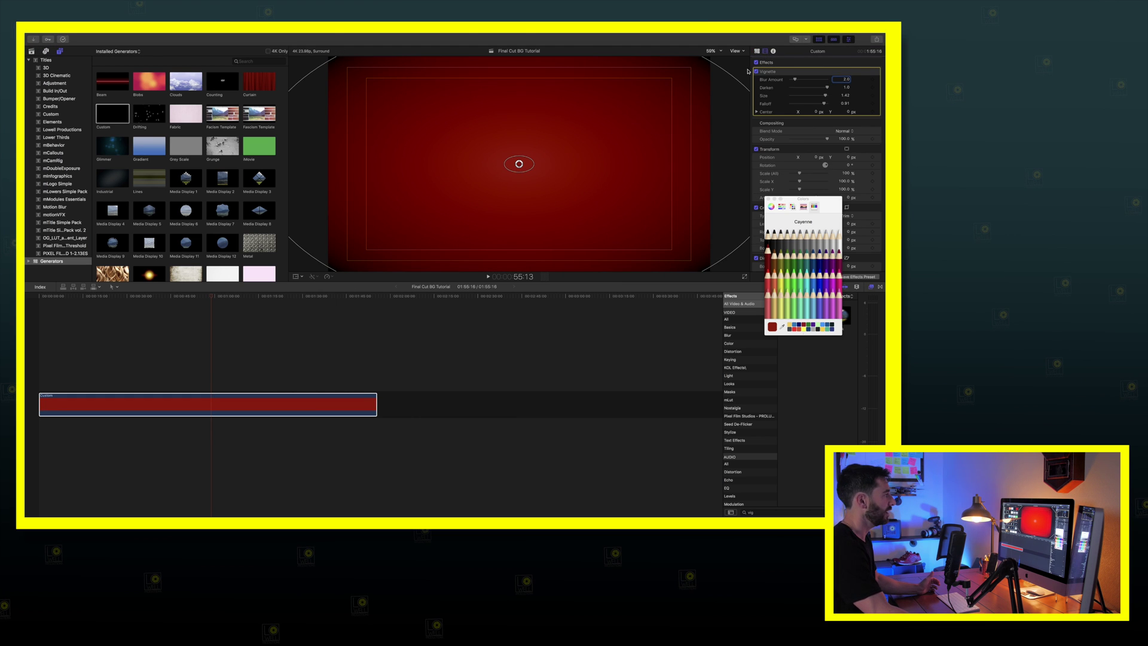
click(758, 71)
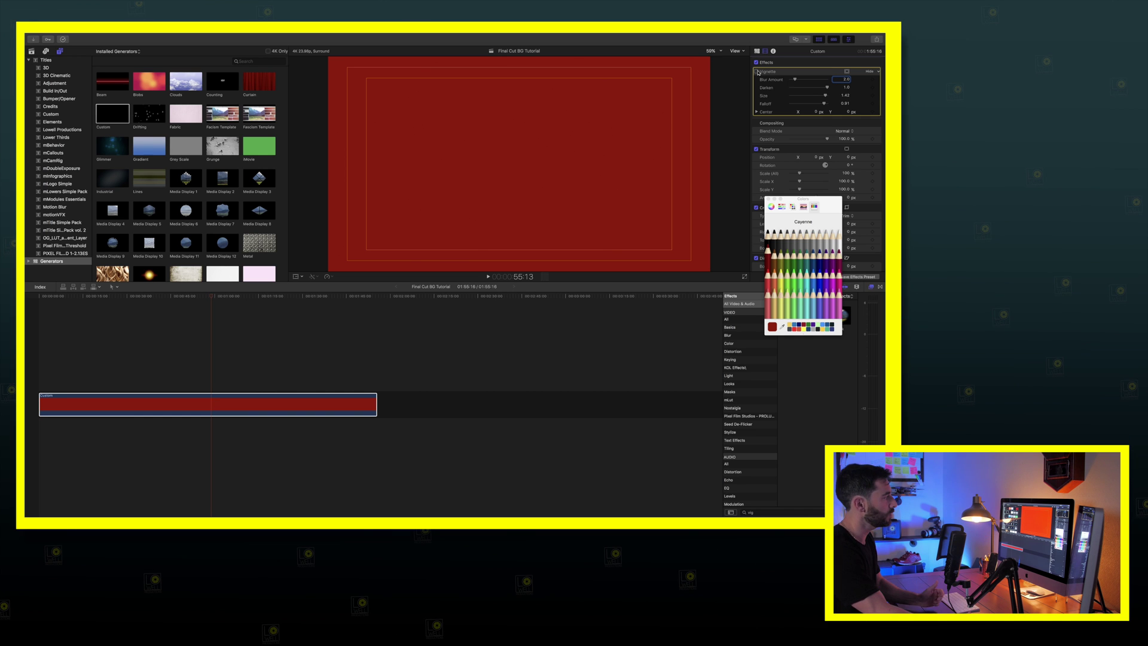
click(758, 71)
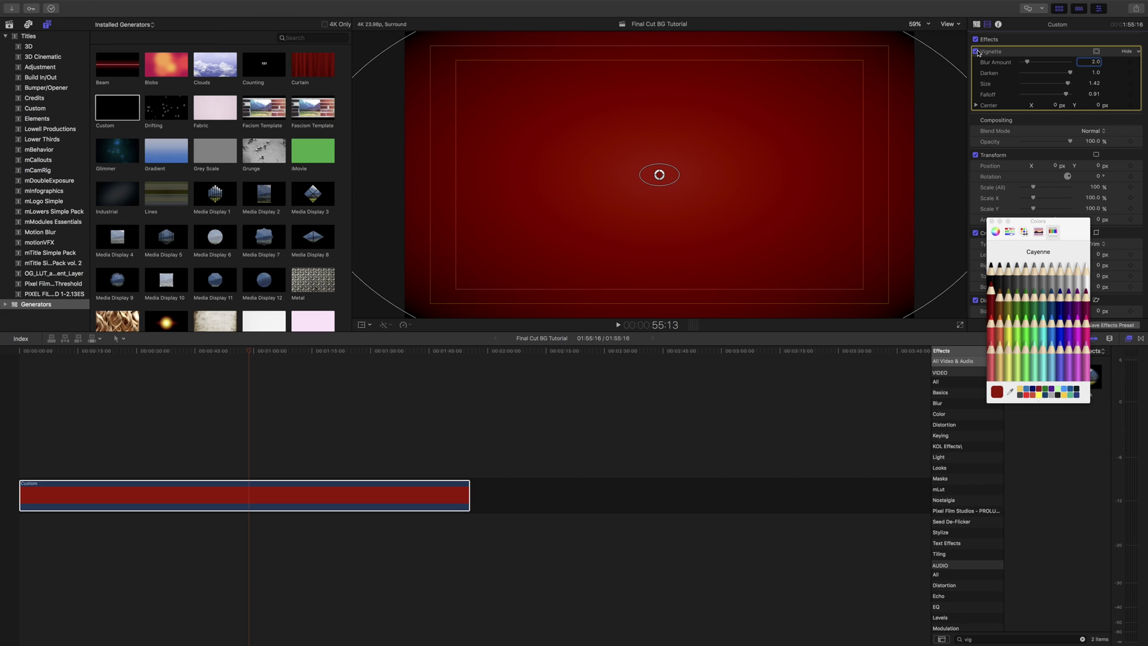
Return the Custom clip's colour to Steel and compare it with the Vignette effect off and on
click(977, 24)
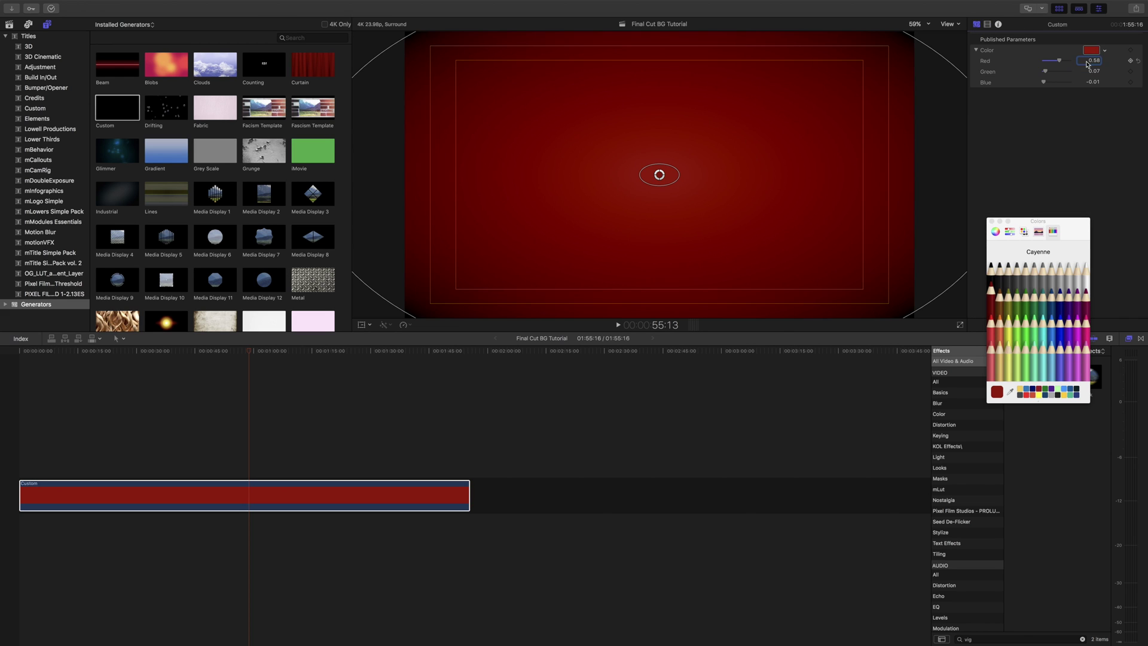
click(1029, 271)
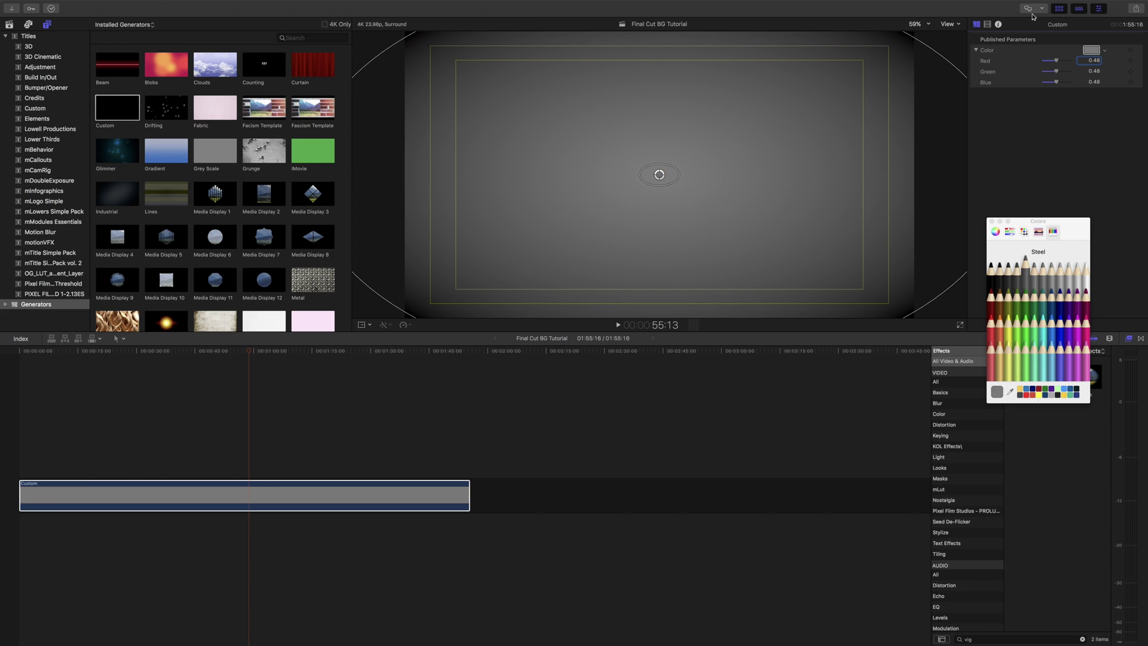
click(988, 24)
click(976, 51)
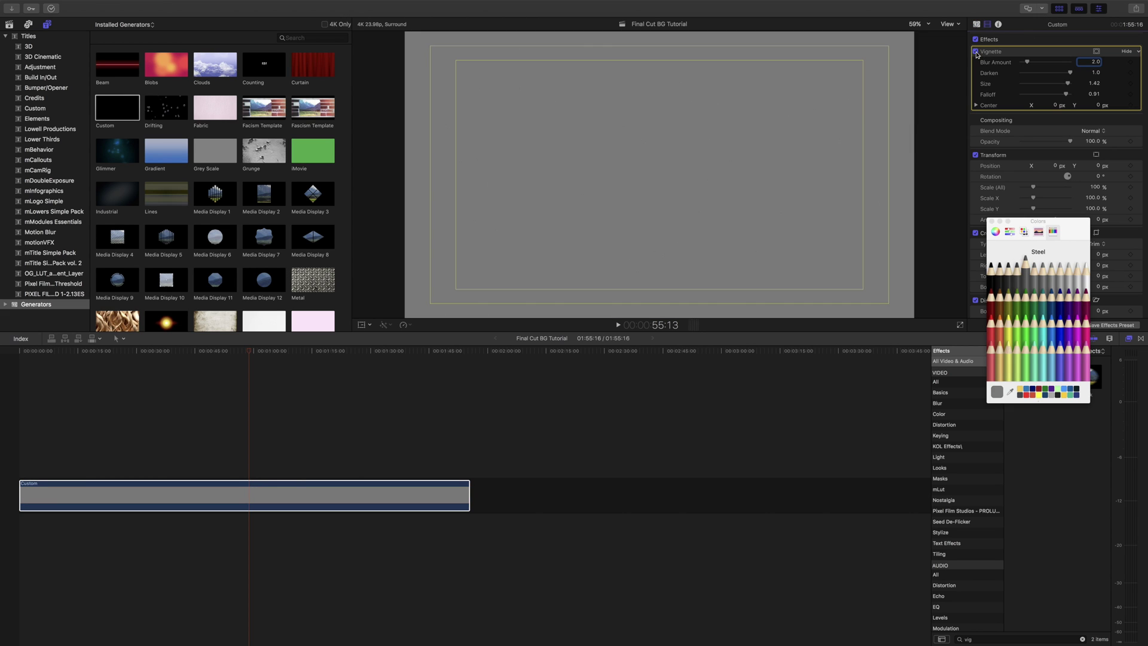
click(976, 52)
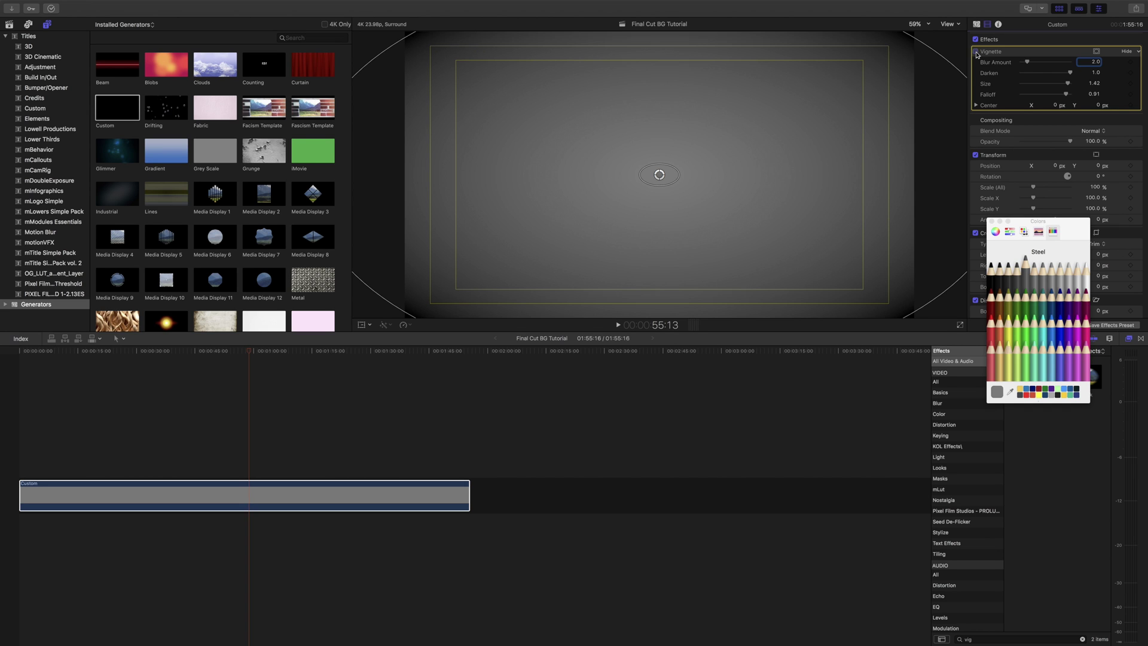
Set the Vignette effect's Darken value to 0.8
click(1094, 73)
key(BackSpace)
text(0.8)
key(Return)
Compare the grey background with the softened Vignette off and on, and close the colour picker
click(976, 51)
click(977, 51)
click(976, 52)
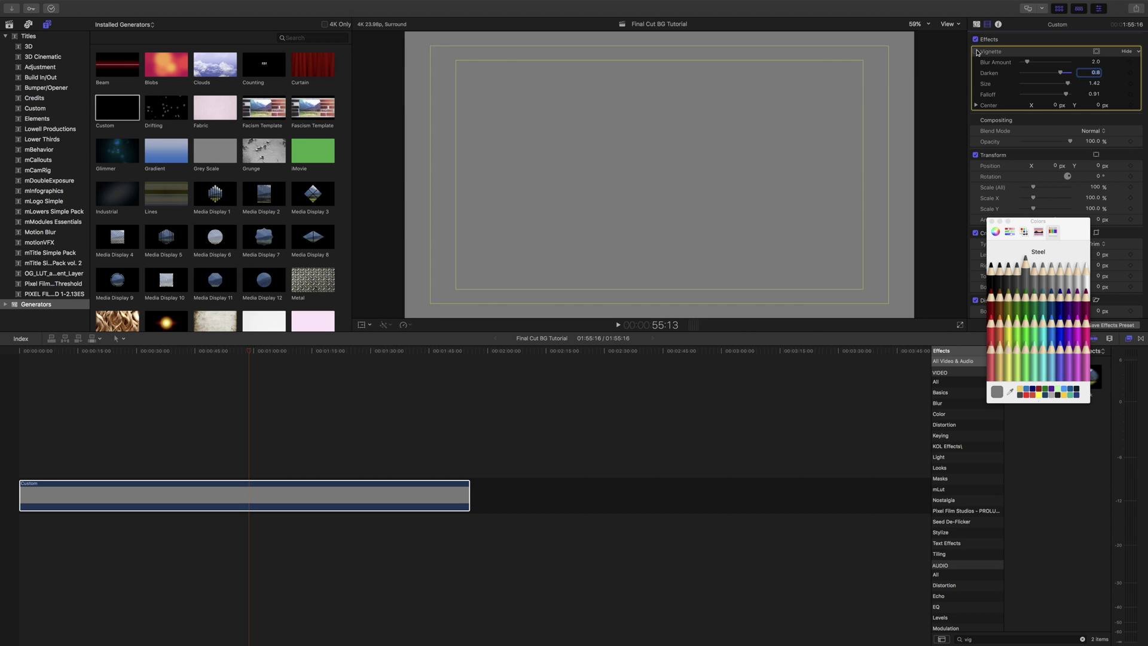
click(977, 51)
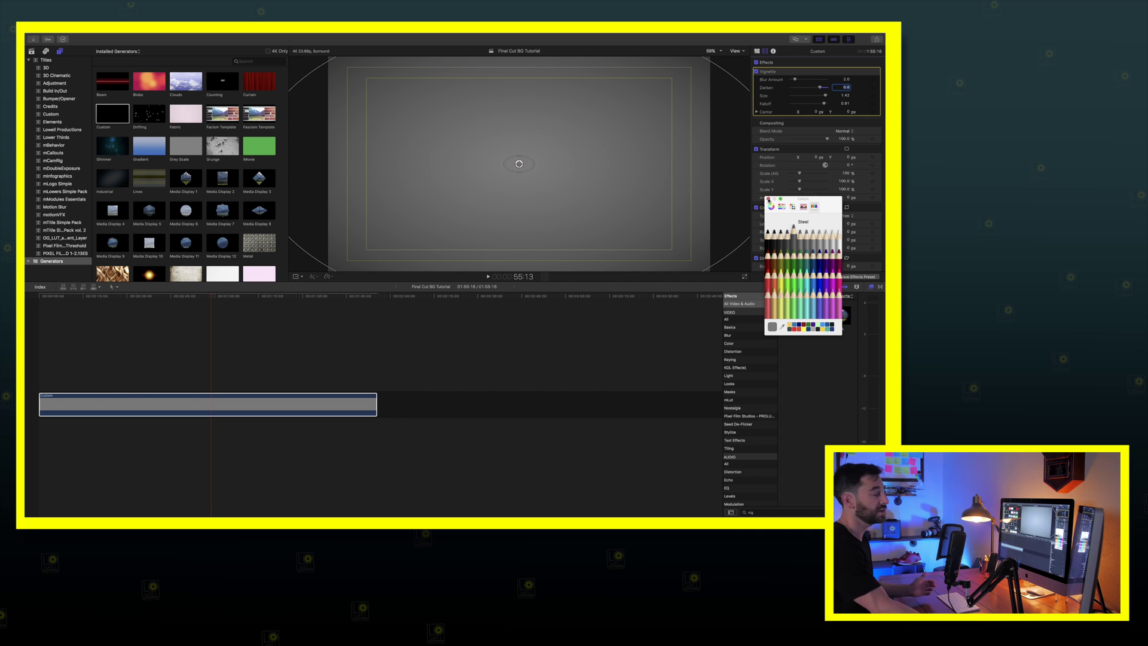
click(768, 199)
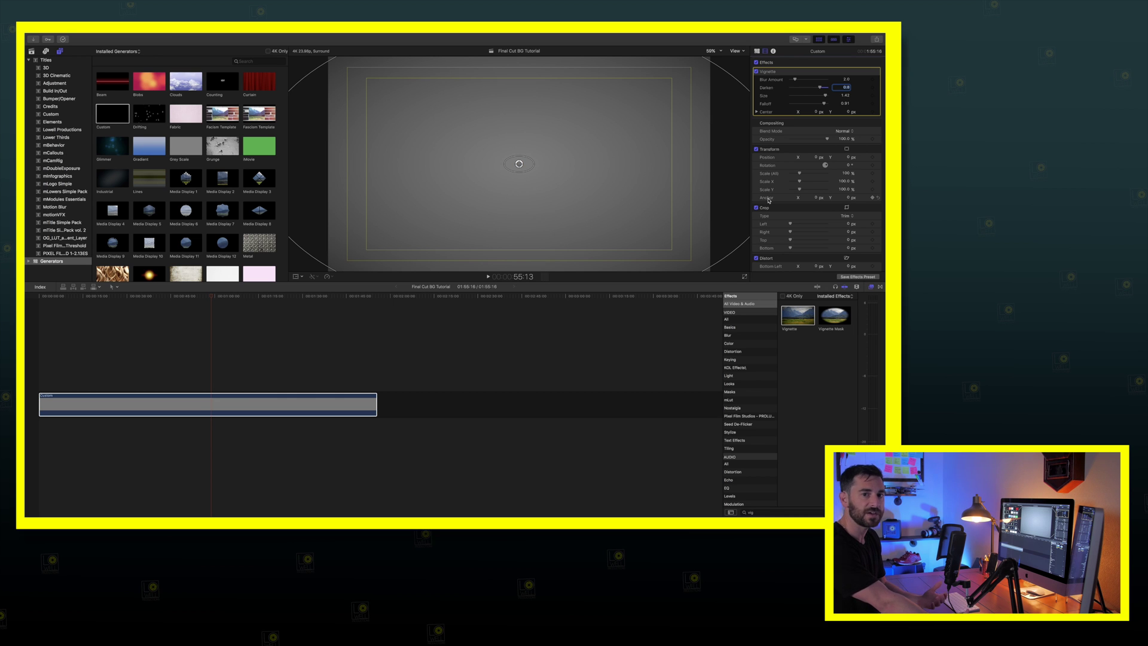
Clear the effects search and apply the Side Lights effect from the Light category to the Custom clip
double_click(754, 513)
key(BackSpace)
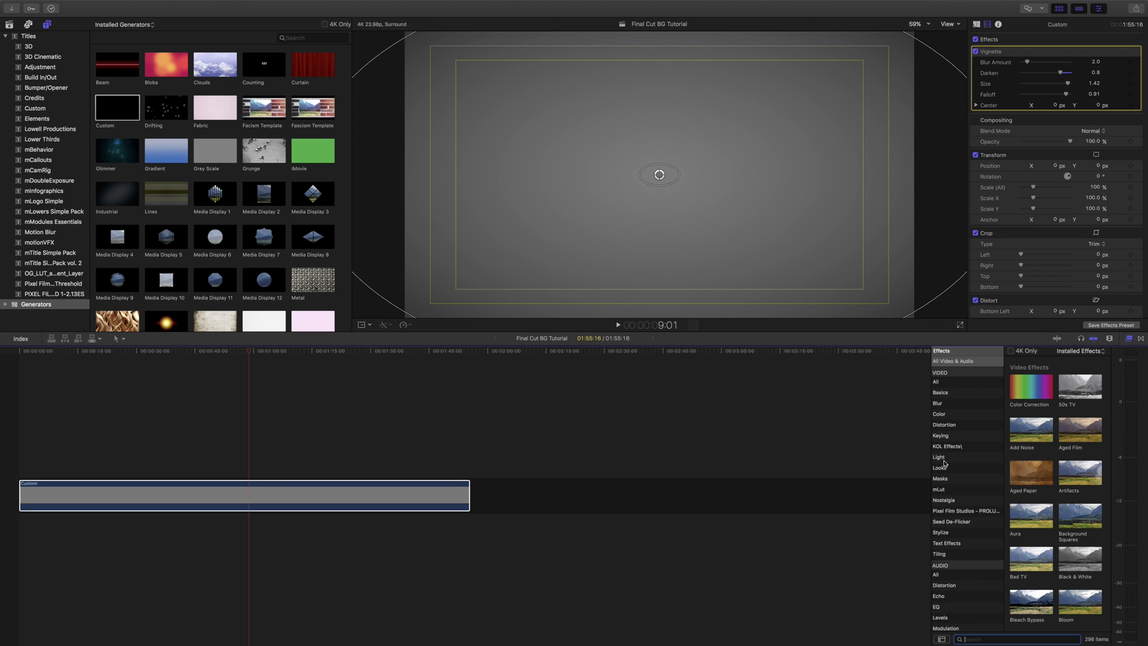
click(732, 377)
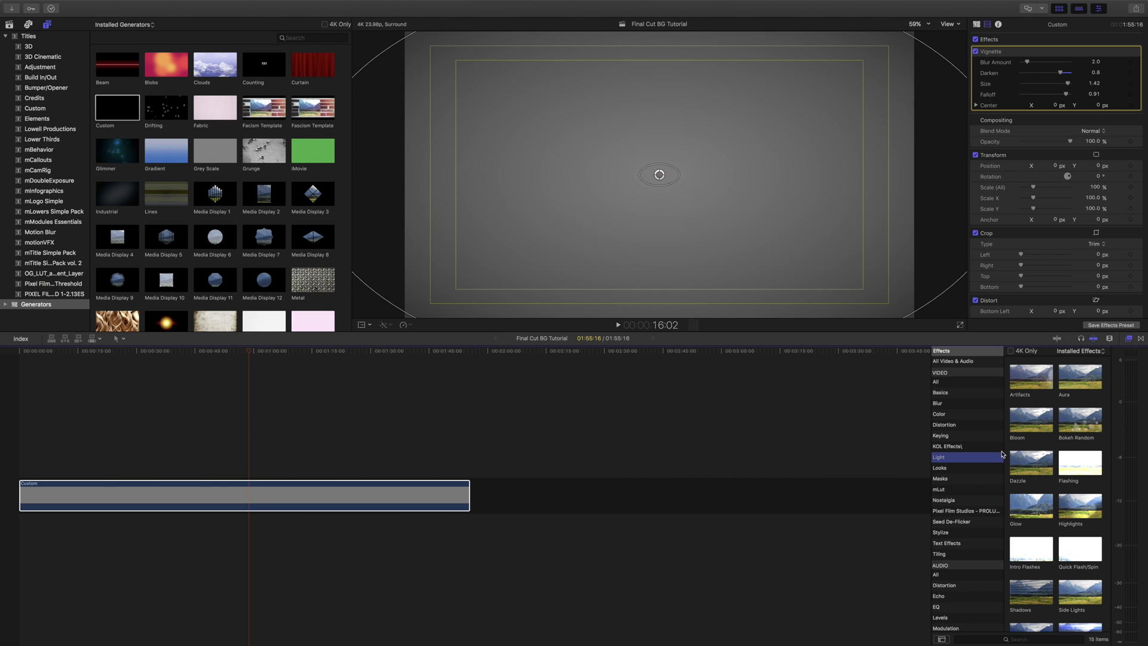
scroll(1002, 455, down, 2)
scroll(1059, 500, down, 1)
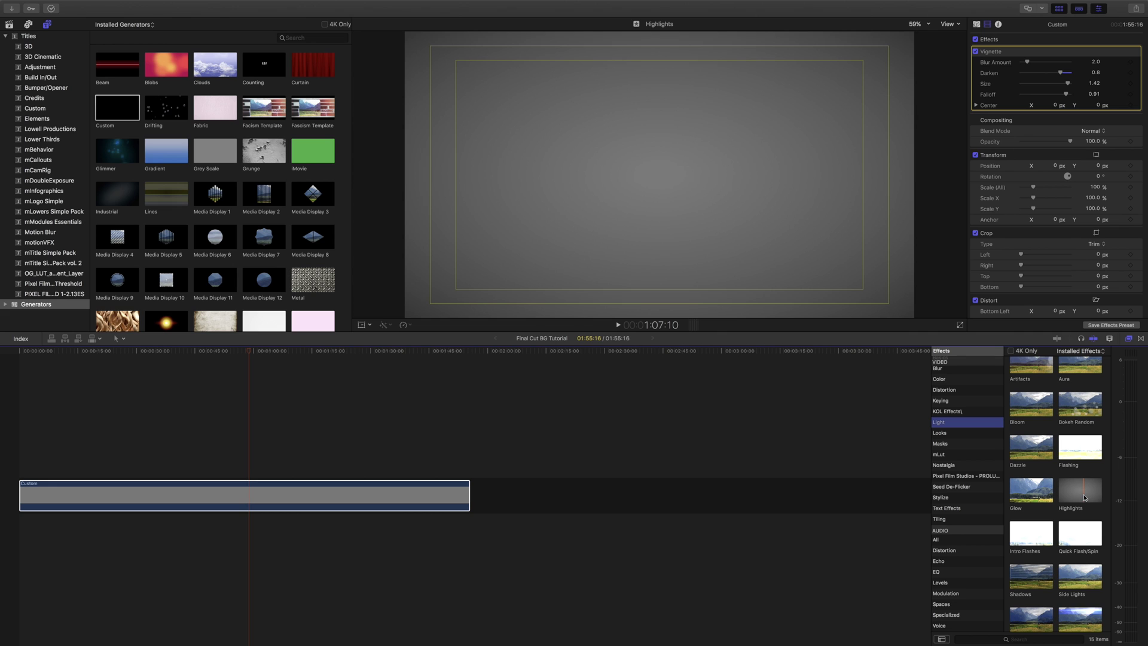
scroll(1076, 521, down, 2)
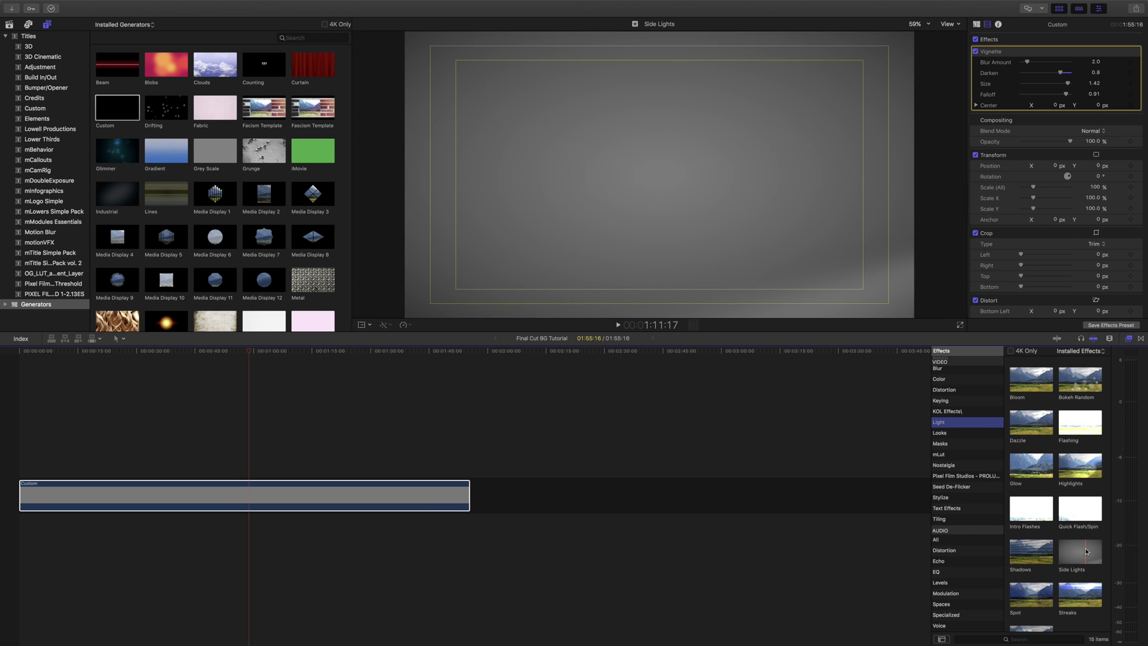
double_click(1085, 548)
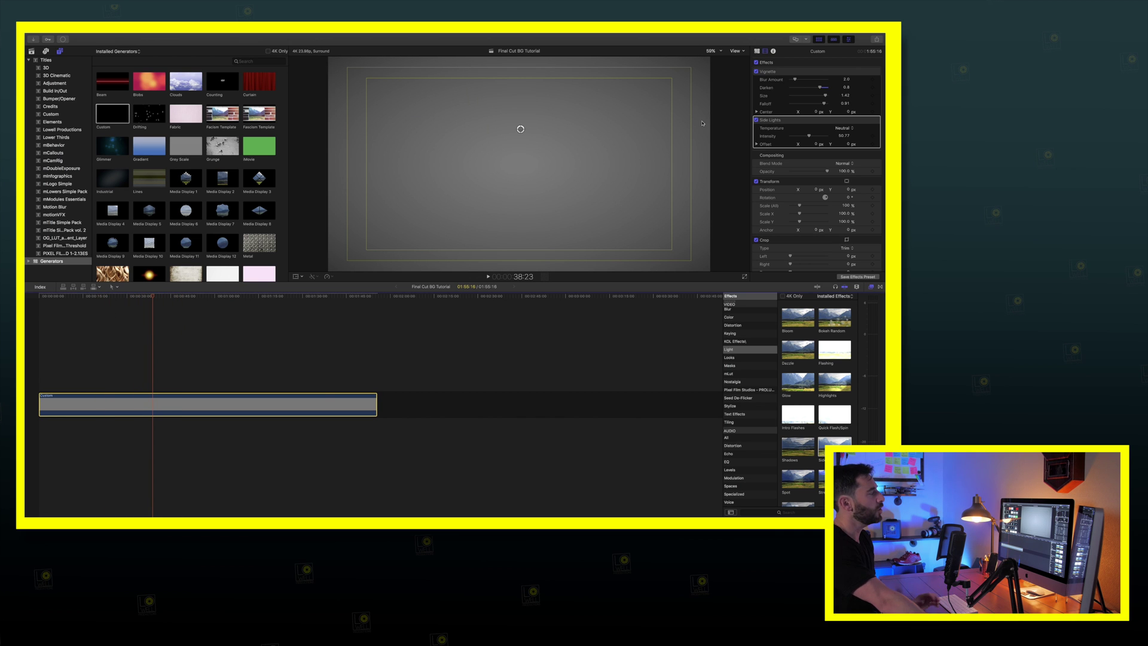
Set the Side Lights effect's temperature to Cool, trying Warm for comparison
click(843, 129)
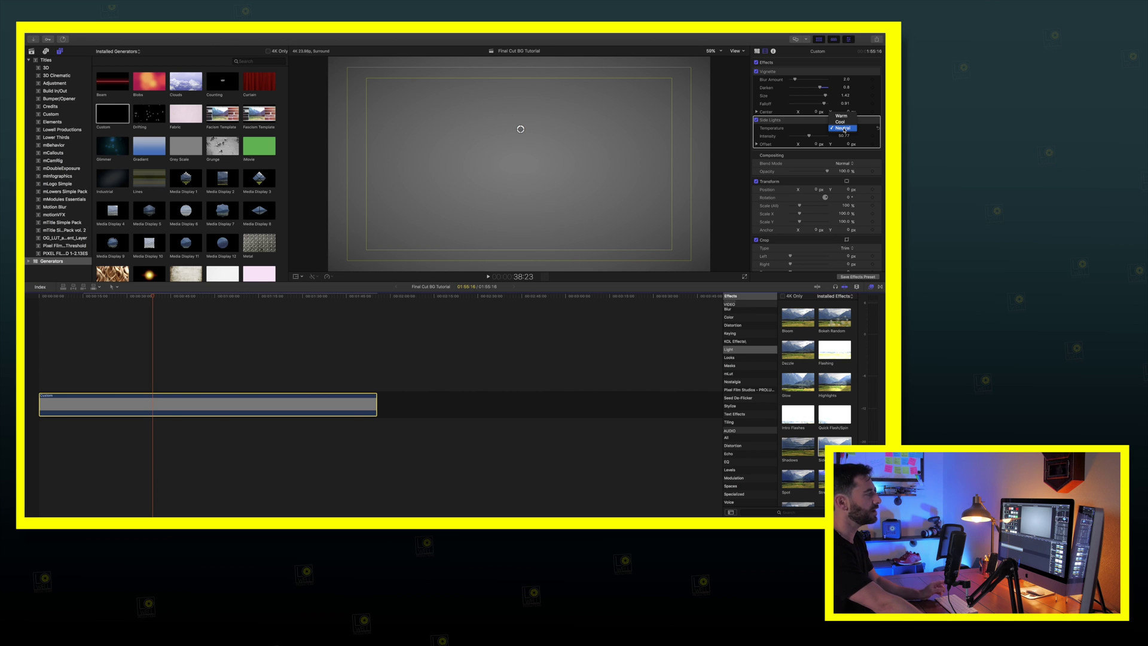
click(840, 121)
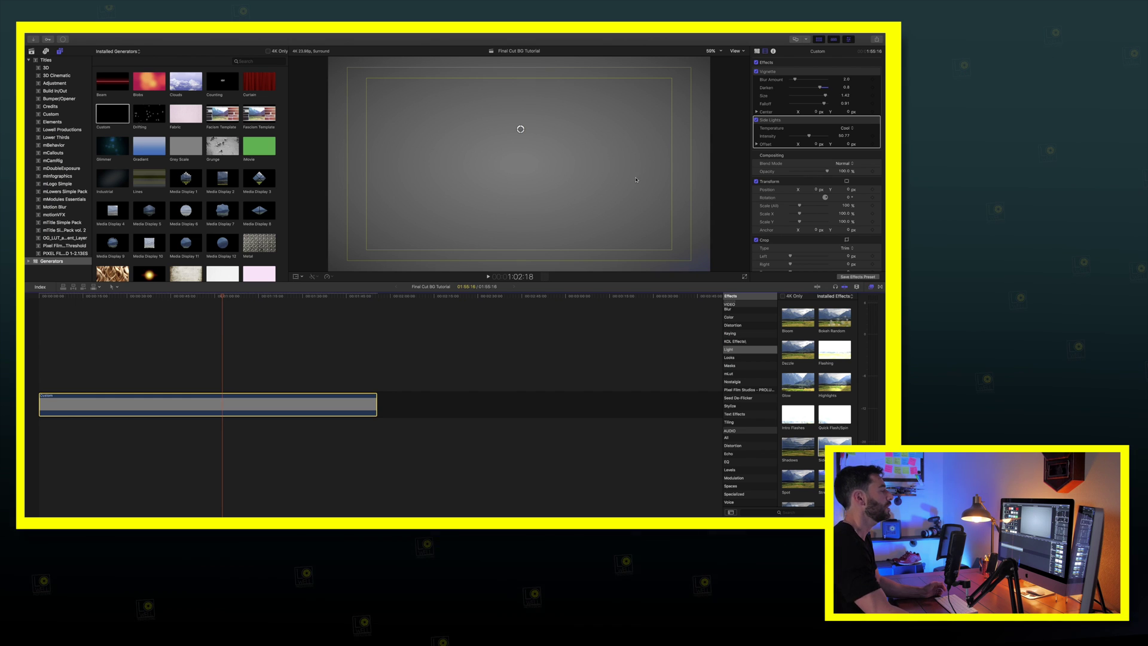
click(847, 129)
click(846, 121)
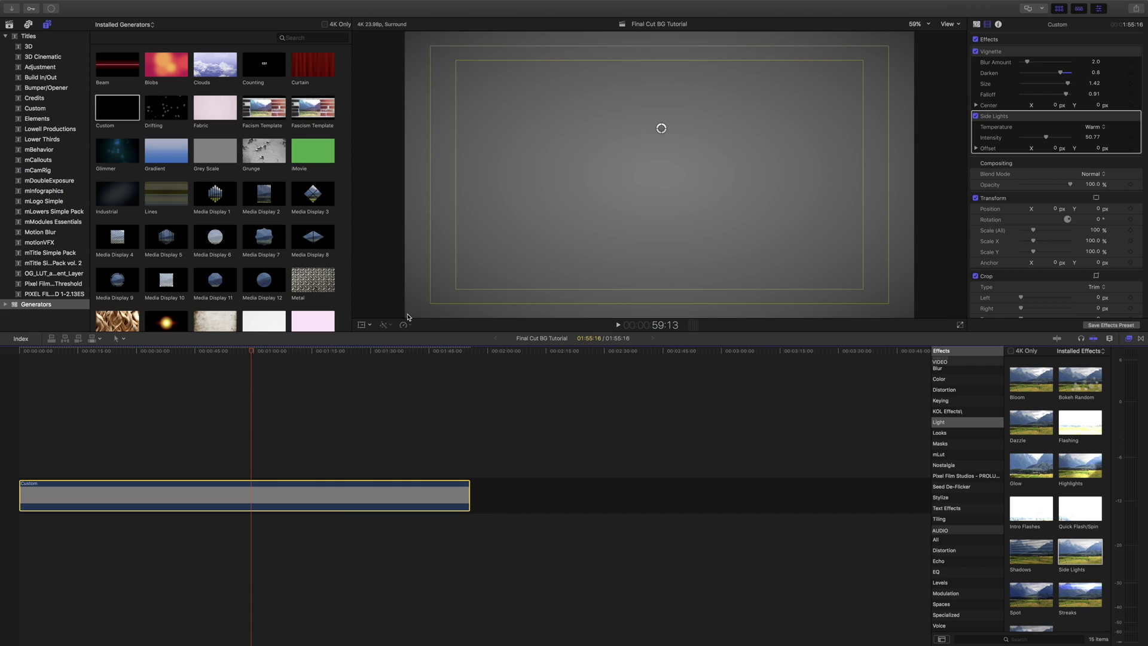
click(1094, 127)
click(1092, 135)
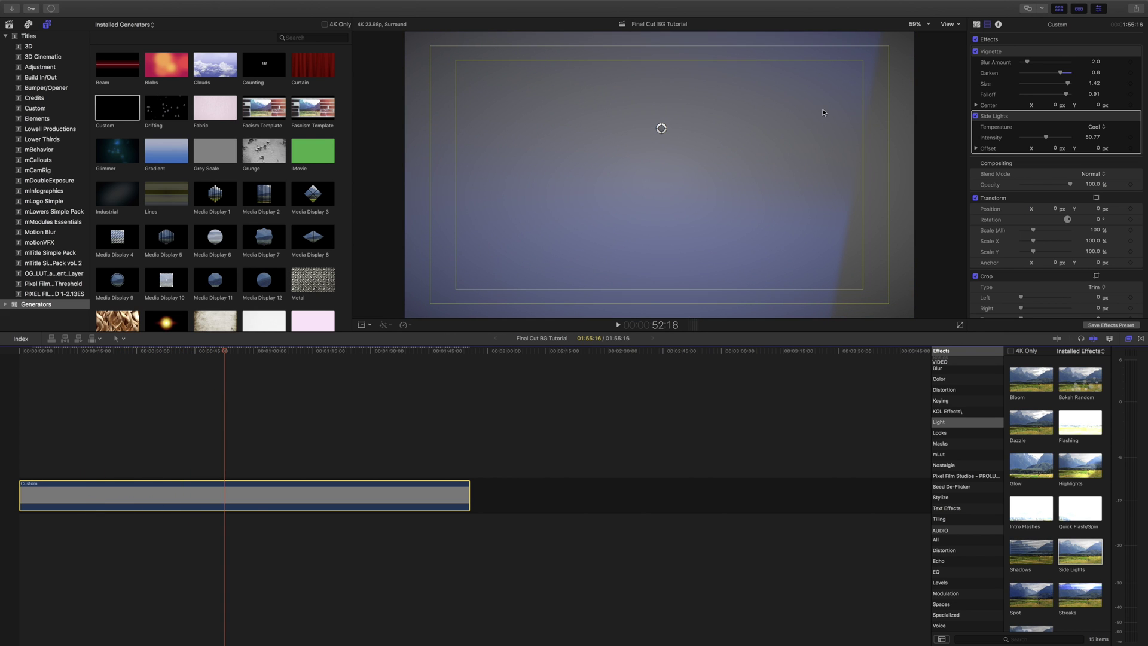
Set the Side Lights effect's intensity to 30
click(1095, 138)
text(30)
key(Return)
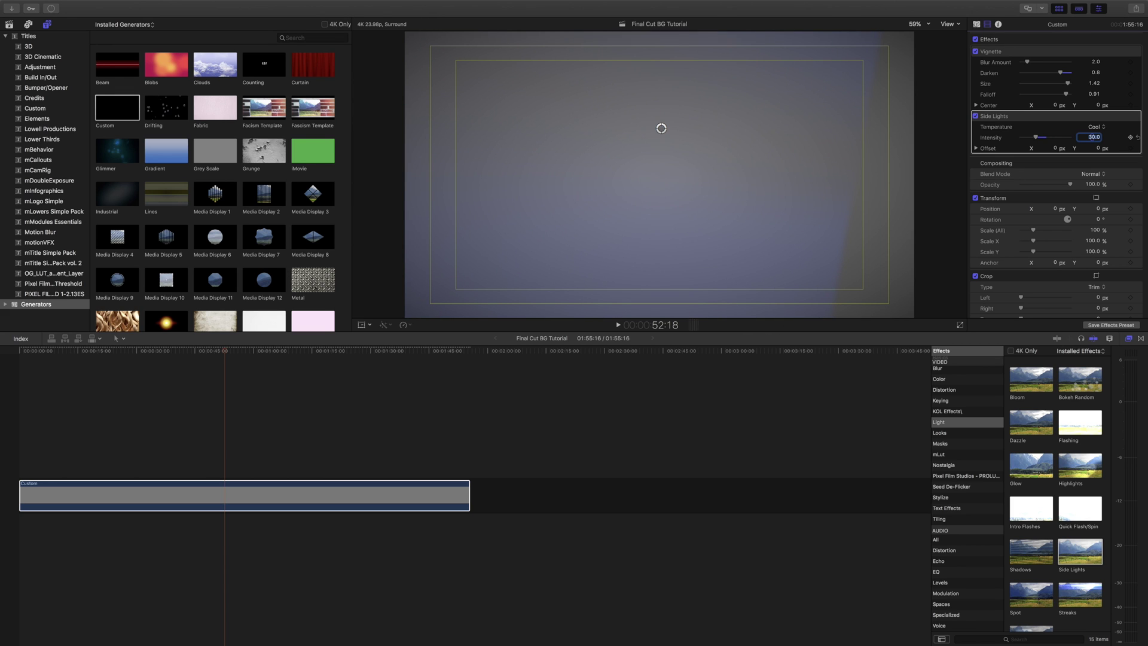
Compare the background with the Vignette and Side Lights effects switched off and on
click(976, 52)
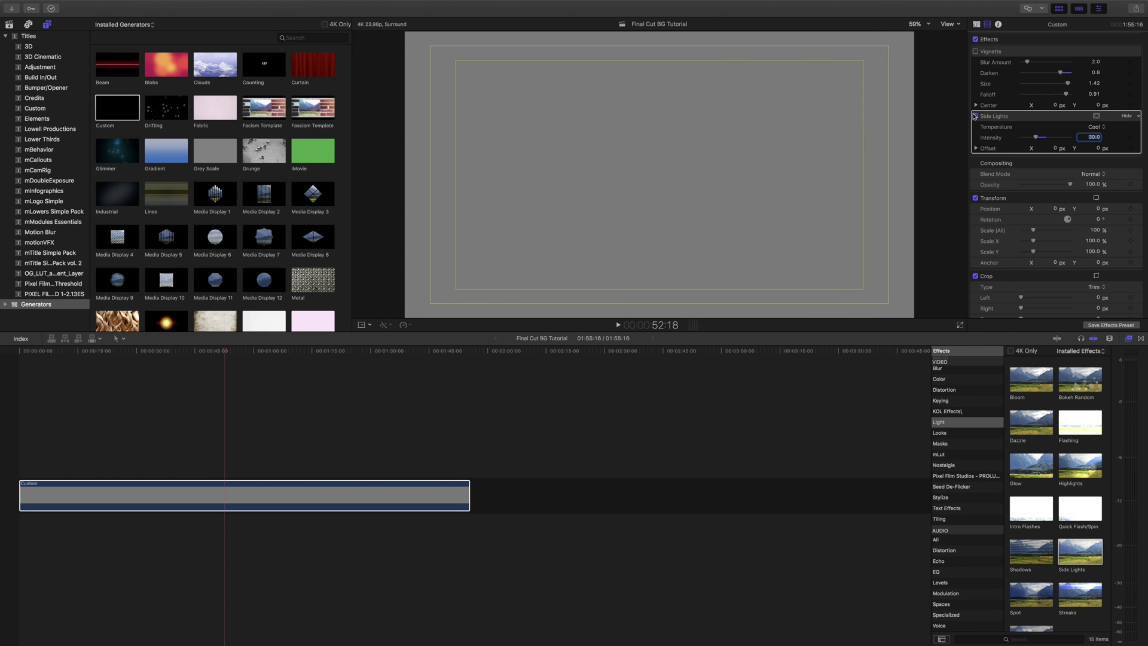
click(976, 52)
click(976, 116)
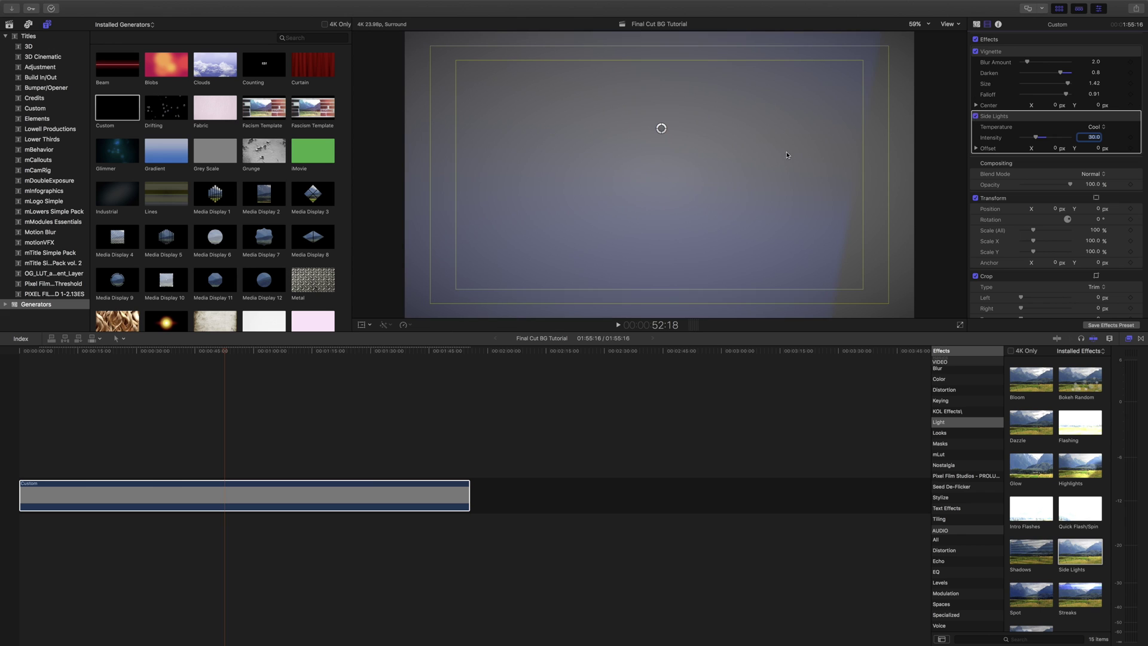
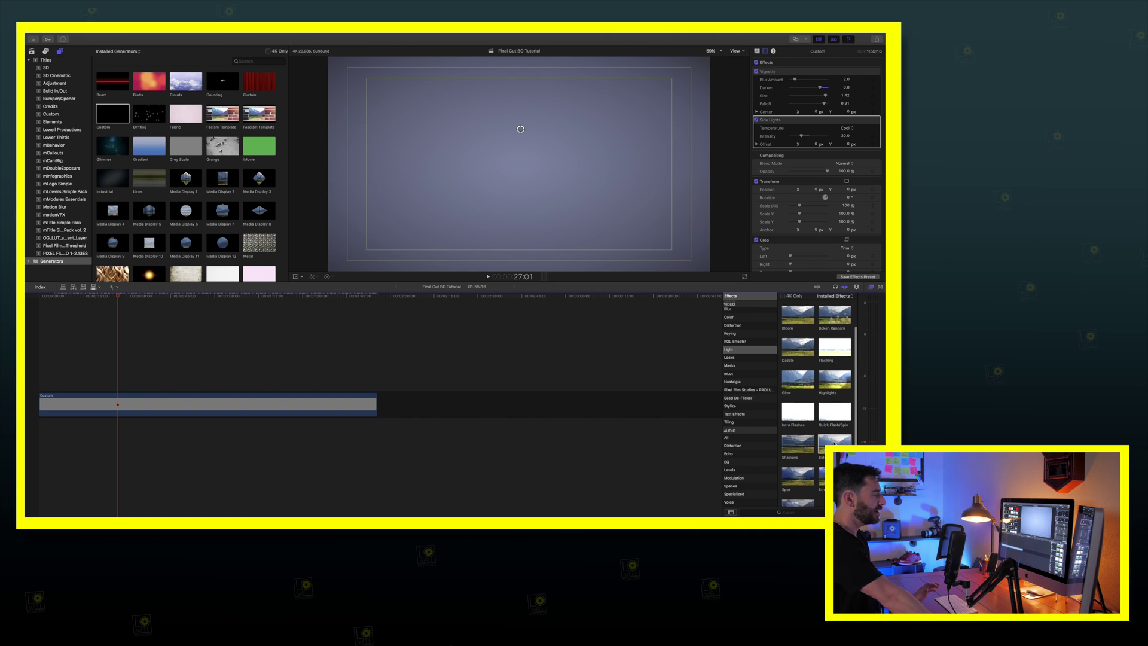
Search all effects for "half" and apply the Halftone effect to the Custom clip
scroll(832, 442, up, 2)
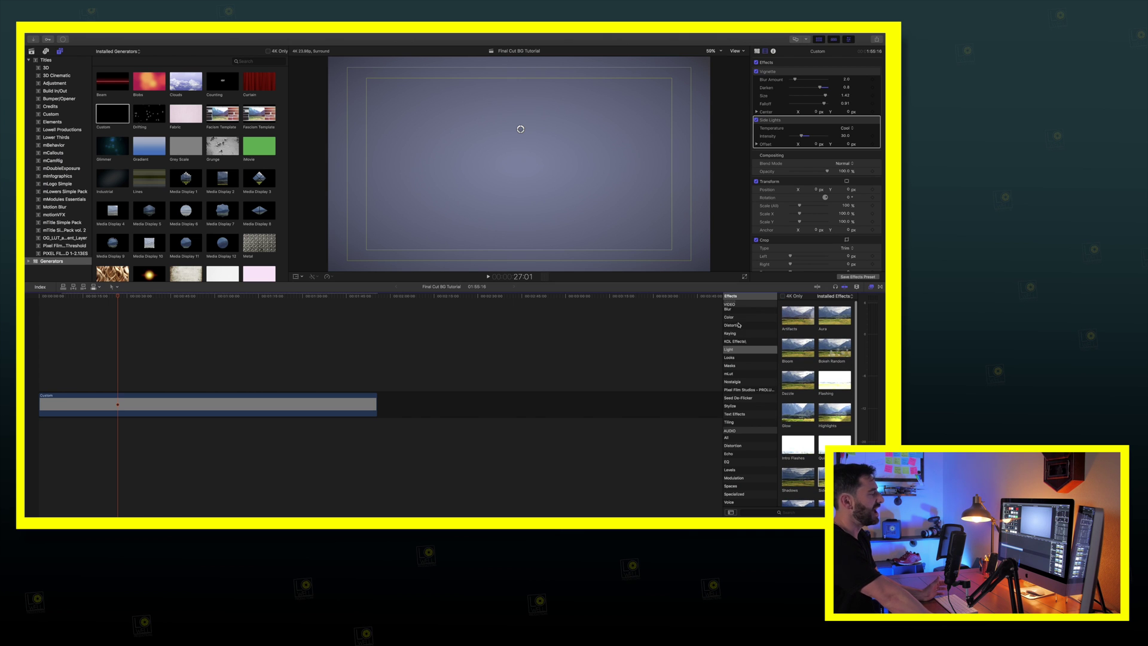
scroll(747, 389, up, 3)
click(739, 304)
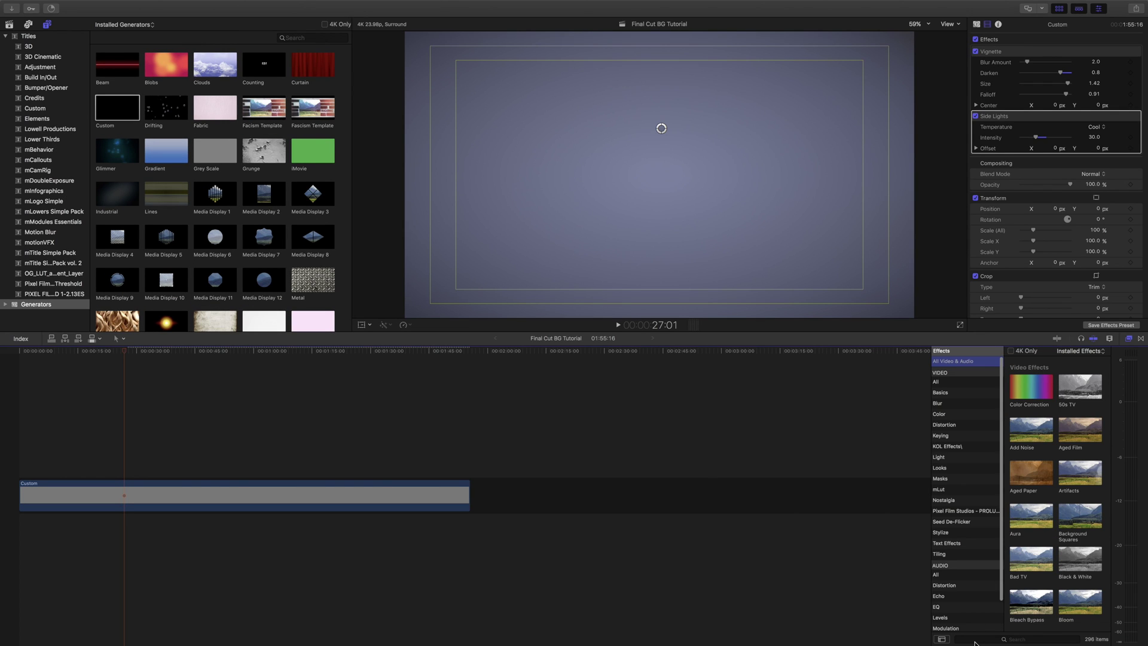
click(755, 512)
text(h)
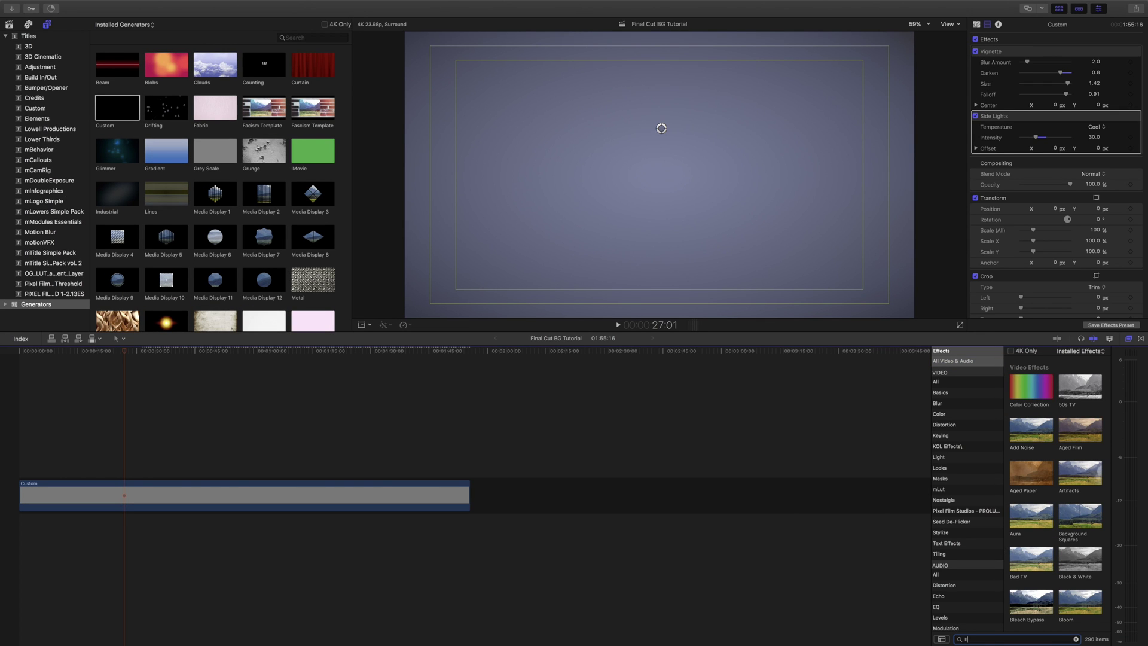
text(alf)
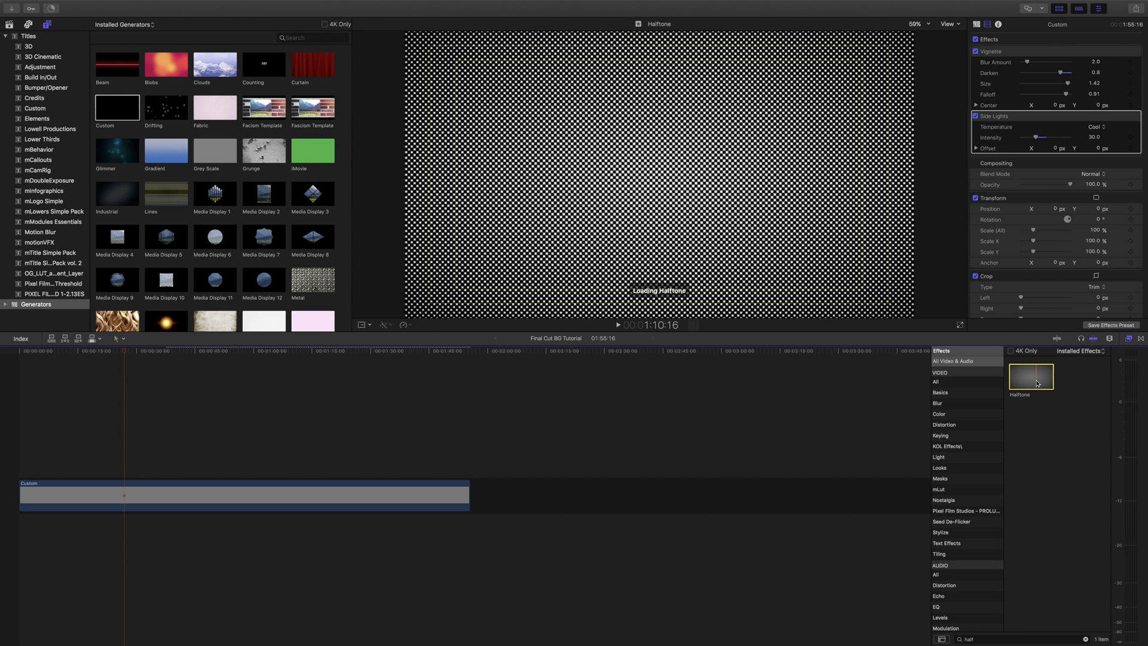
click(199, 506)
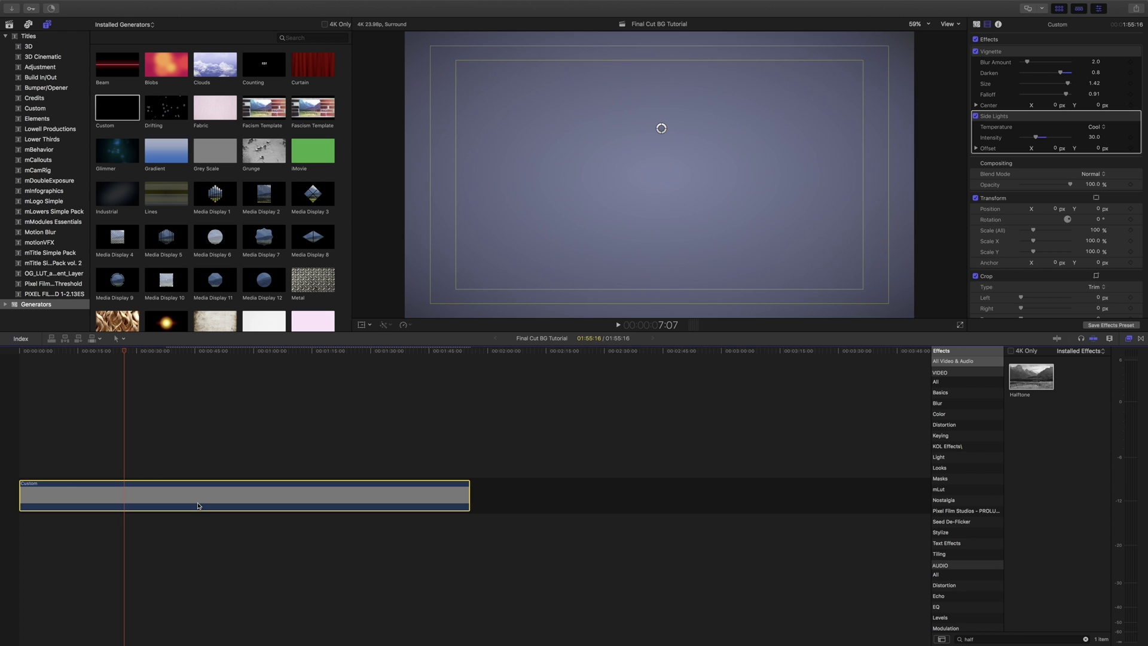
double_click(1033, 383)
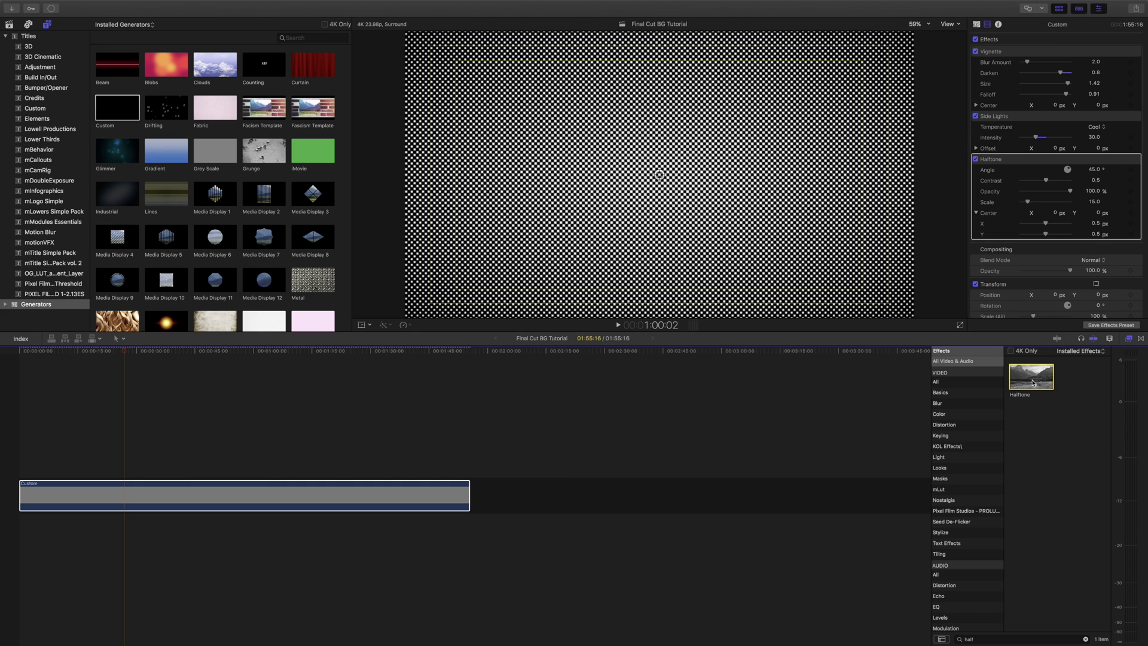
Set the Halftone effect's opacity to 30%
click(1092, 191)
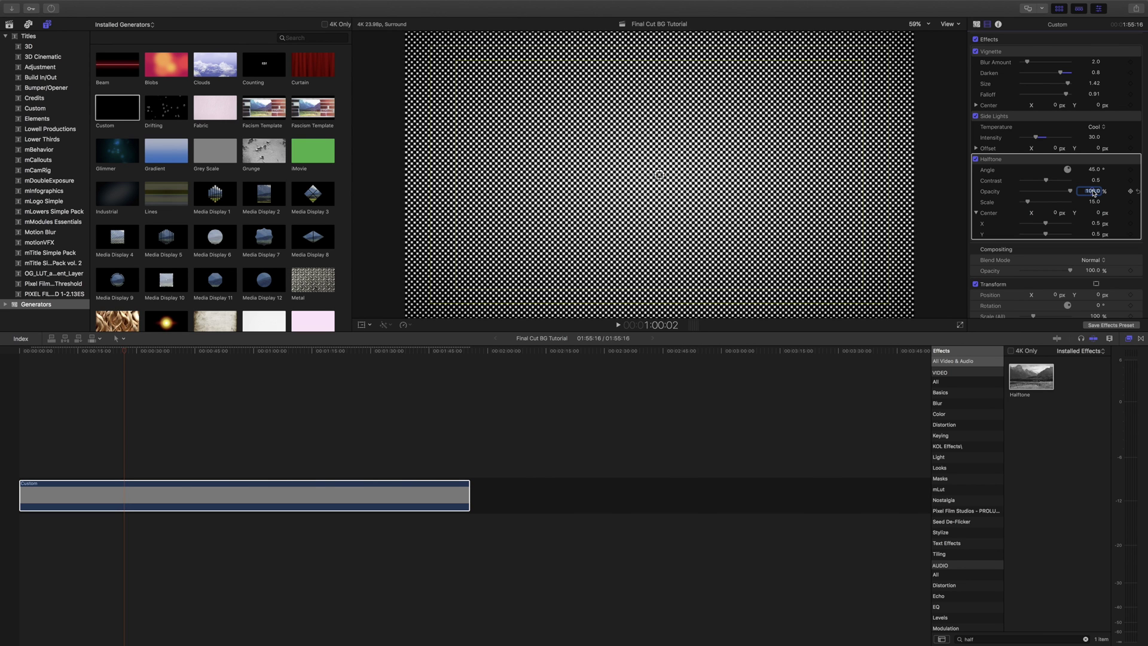
text(30)
key(Return)
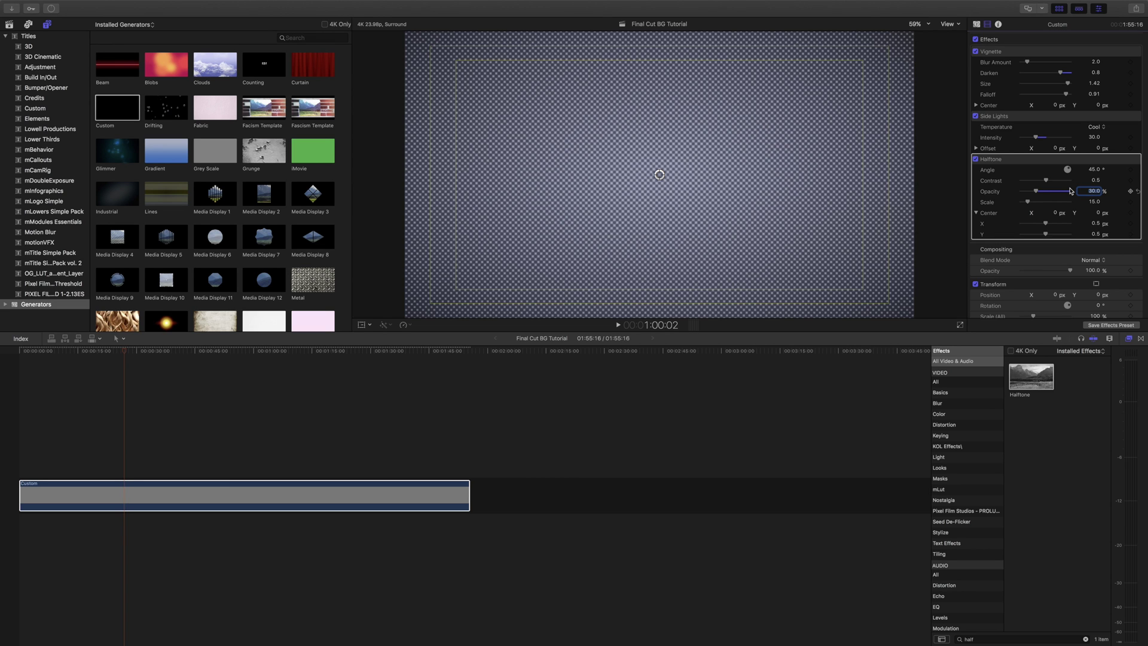
Set the Halftone effect's scale to 10 and raise its contrast to 0.99
click(1096, 205)
text(15)
key(Return)
text(10)
key(Return)
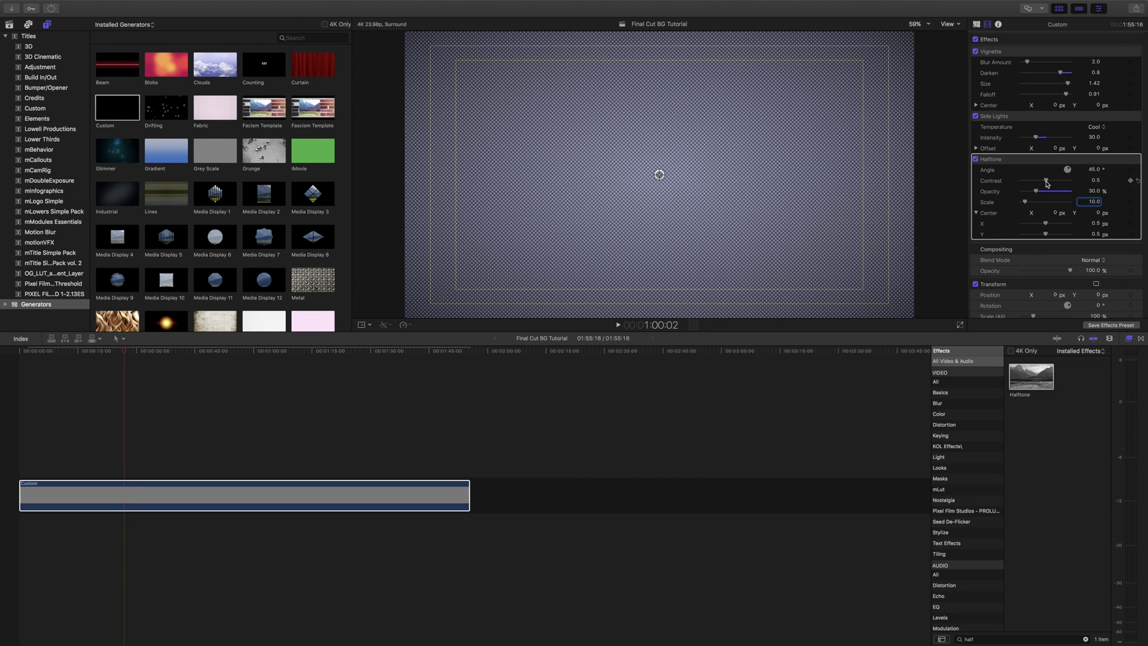
drag(1047, 183, 1071, 182)
click(1095, 180)
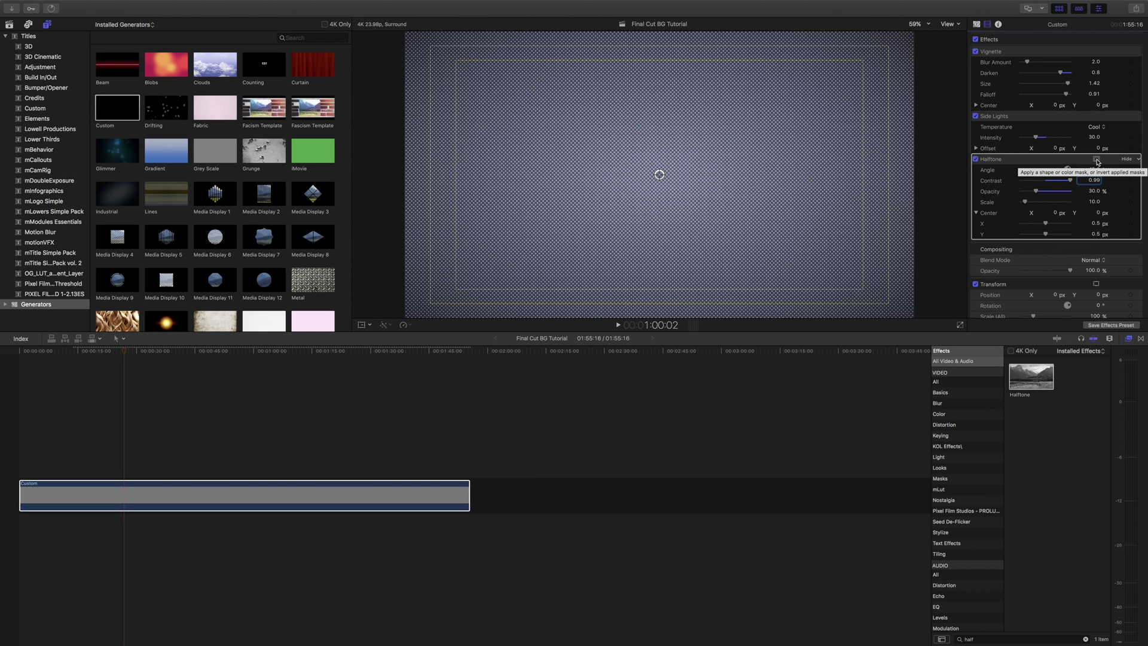
Add a shape mask to the Halftone effect, enlarge and feather it, and place it over the lower-right corner of the picture
click(1097, 160)
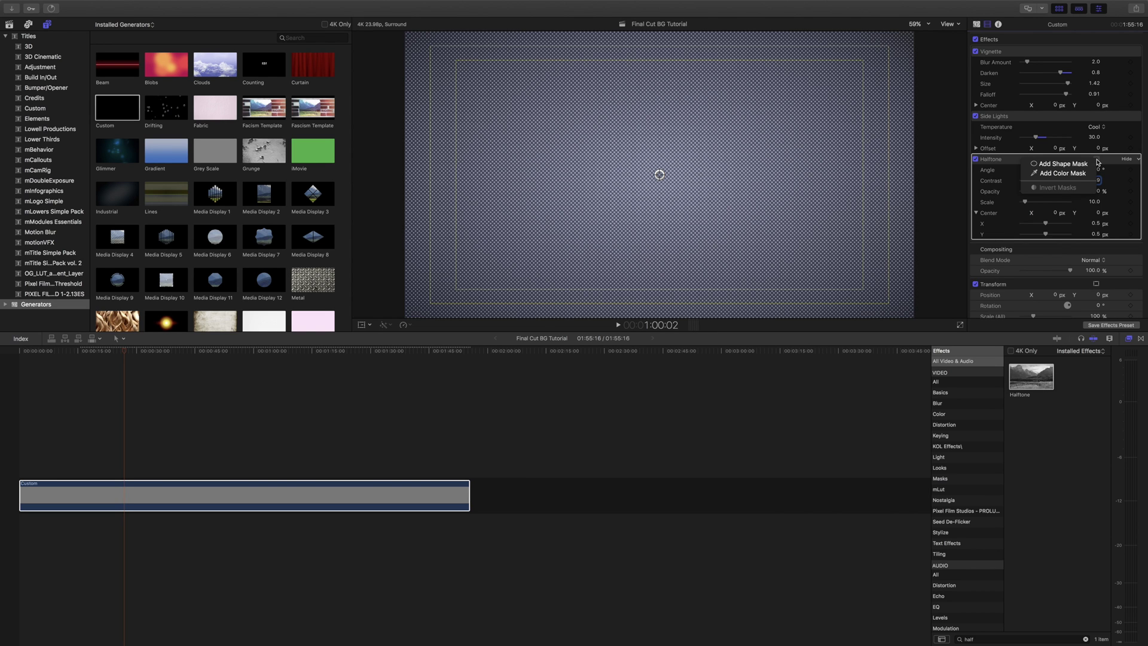
click(1081, 163)
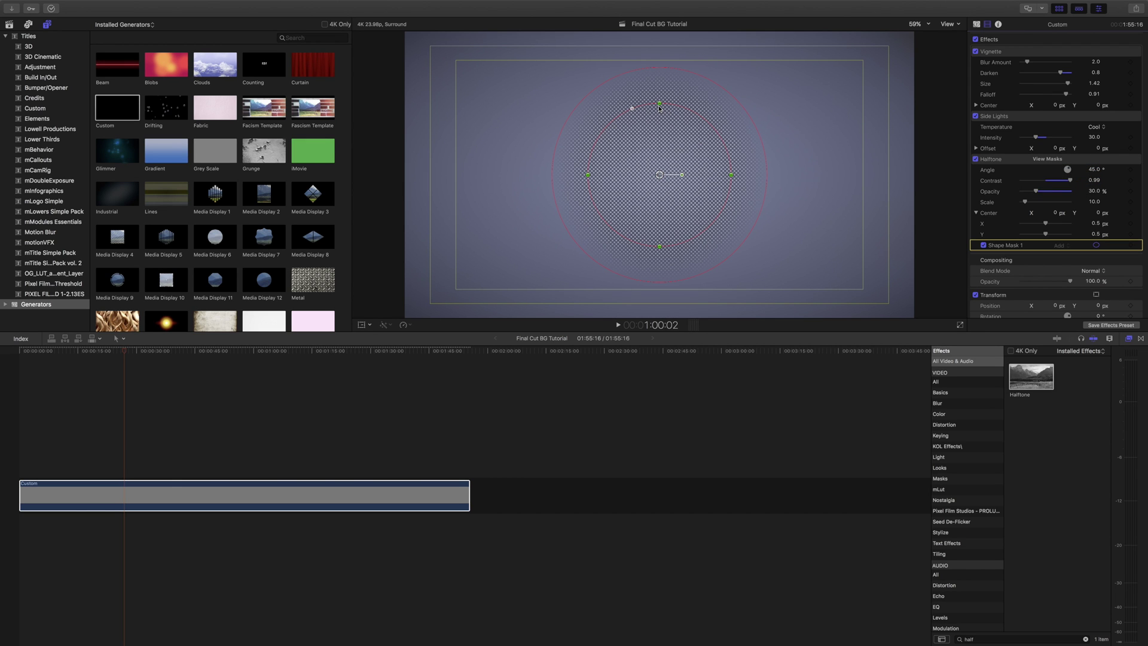
drag(659, 107, 659, 85)
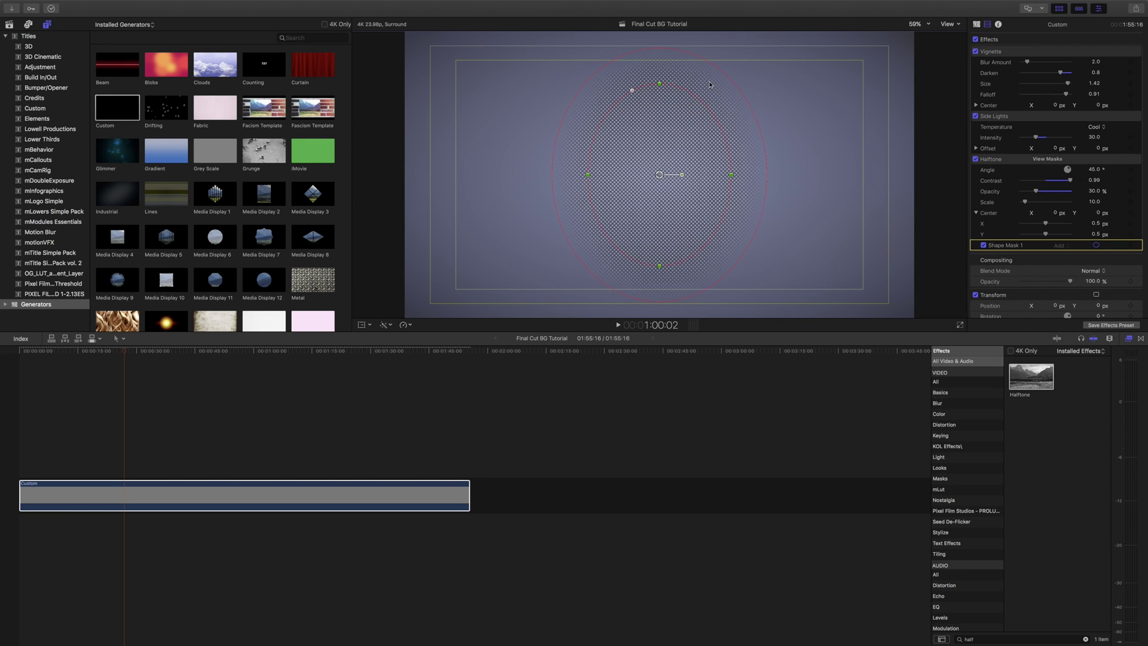
drag(735, 85, 751, 65)
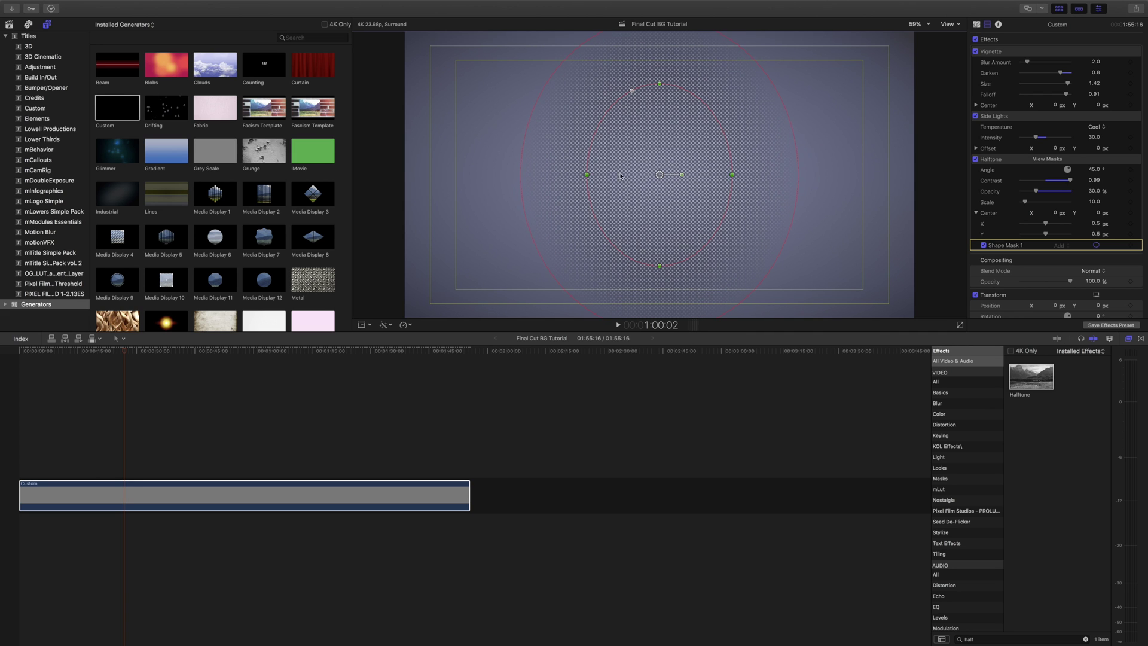
drag(516, 177, 478, 178)
drag(664, 174, 934, 311)
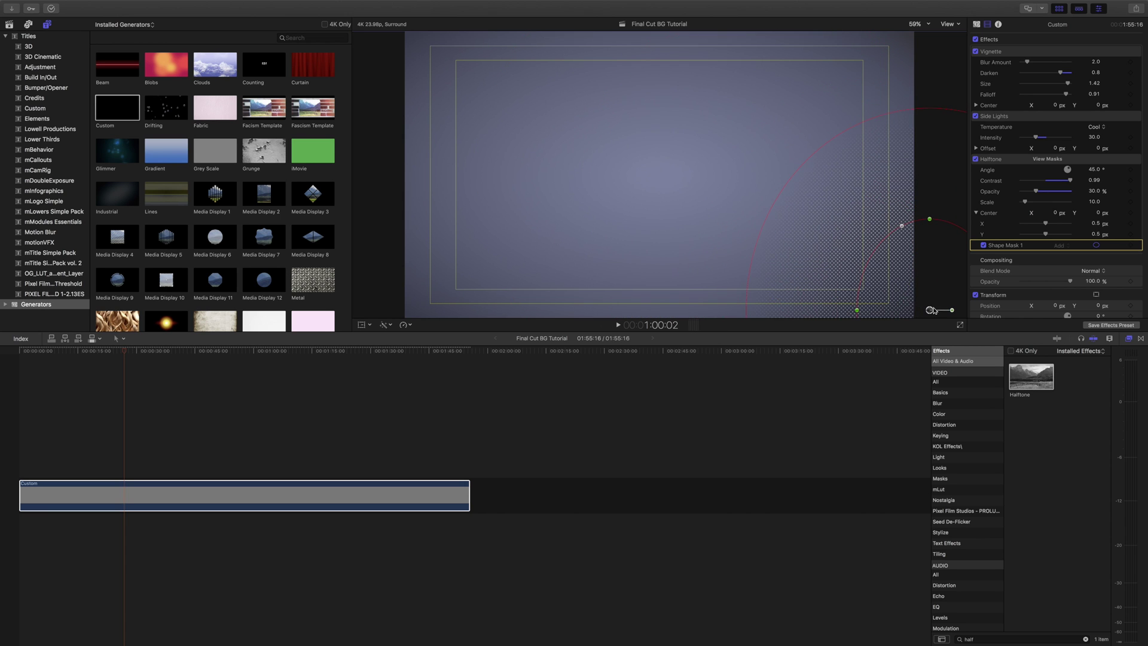
drag(802, 170, 682, 84)
drag(740, 106, 682, 90)
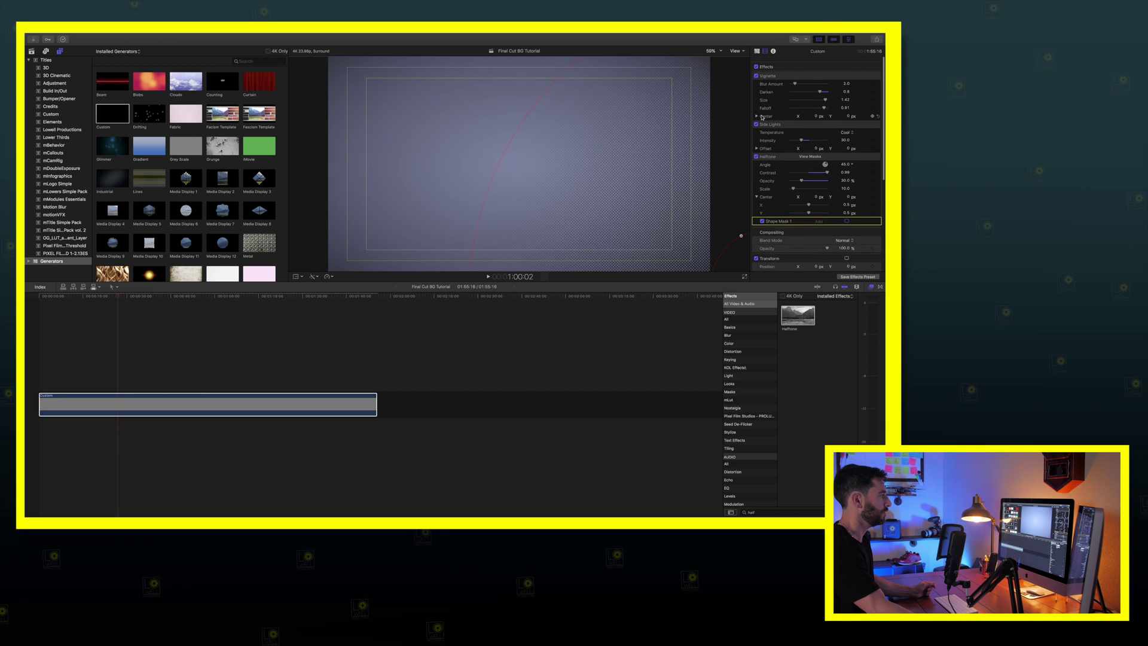
Compare the background with Vignette and Side Lights toggled, and play it from near the start of the timeline
scroll(762, 113, down, 1)
click(755, 71)
click(756, 71)
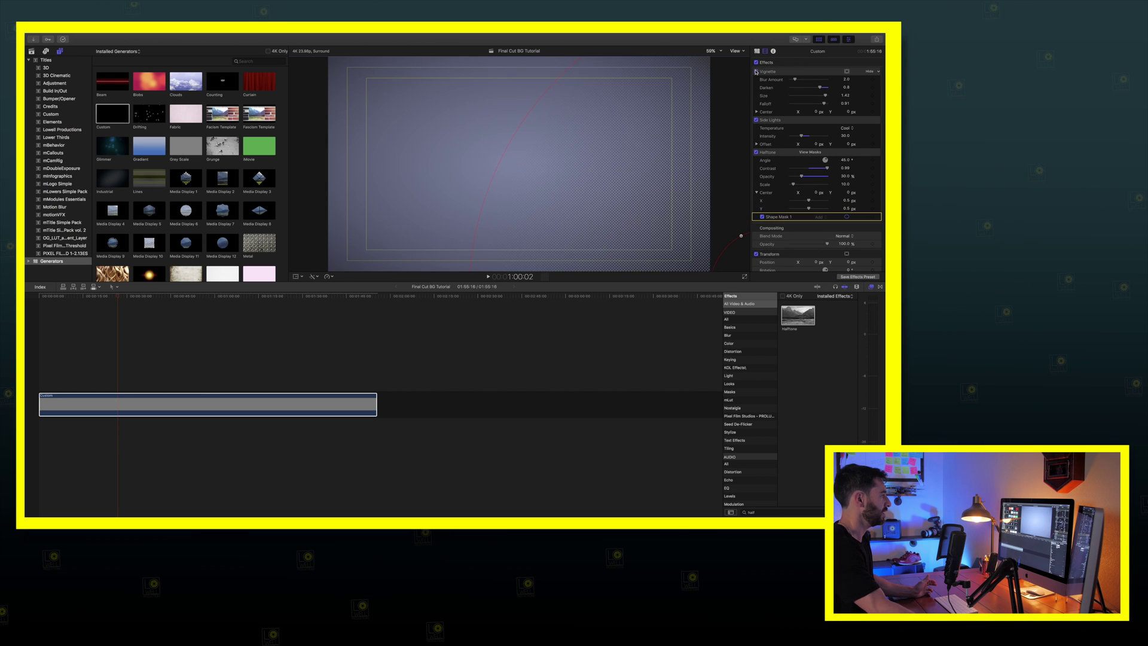
click(756, 120)
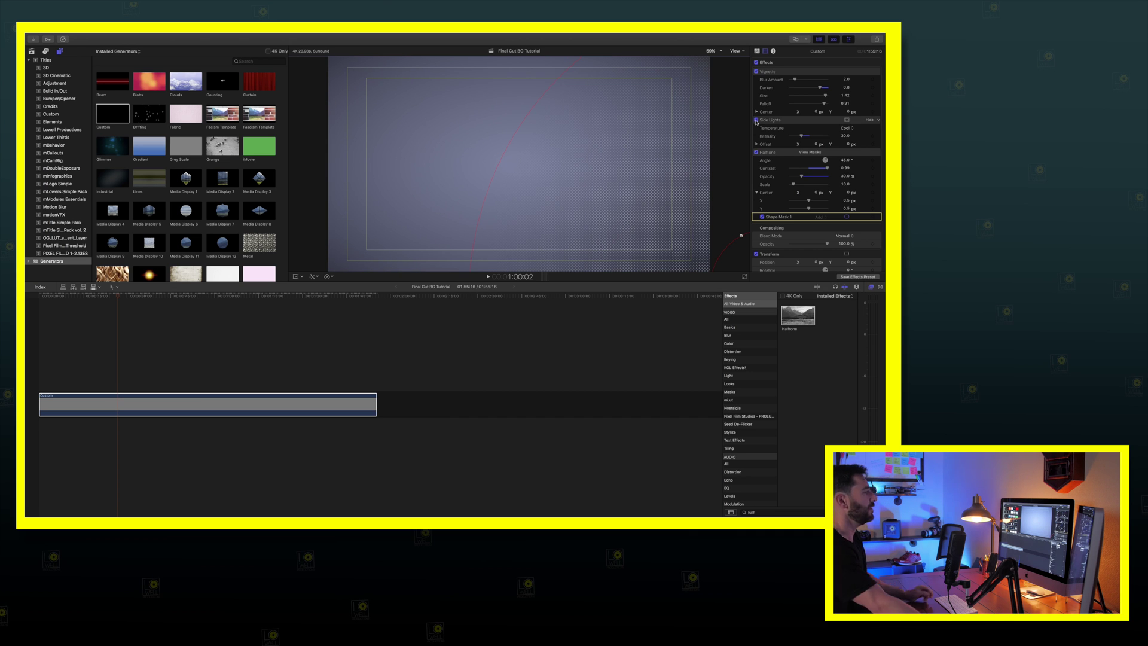
click(68, 359)
key(space)
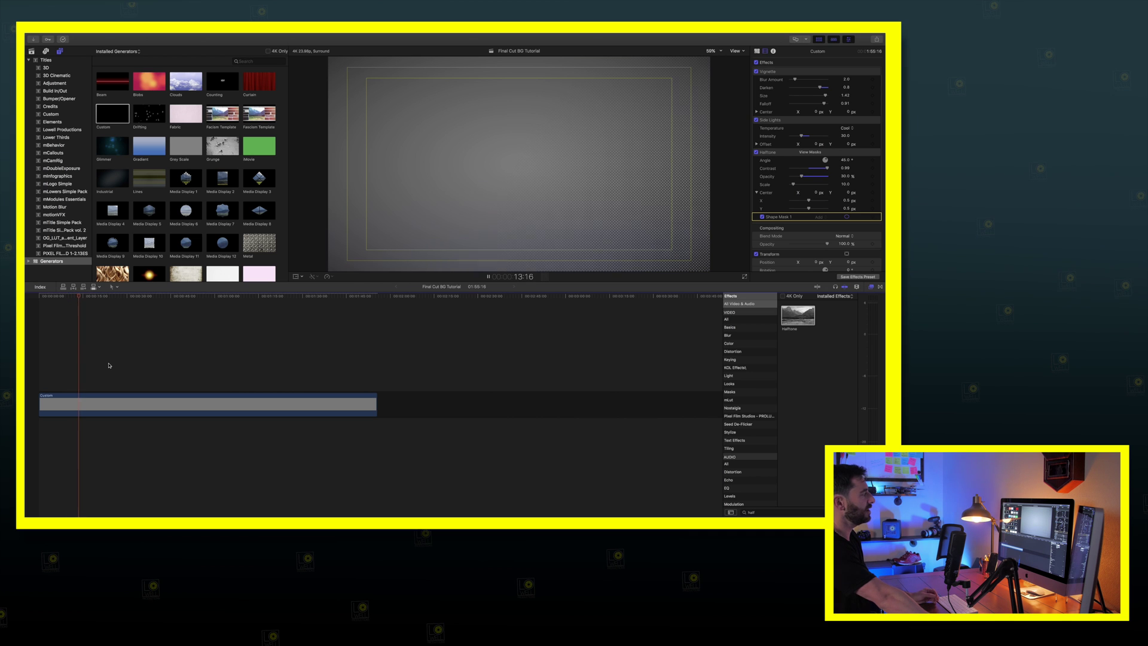
key(space)
Reduce the Custom clip's Side Lights intensity to 15 and its Halftone opacity to 15%
click(110, 405)
click(843, 135)
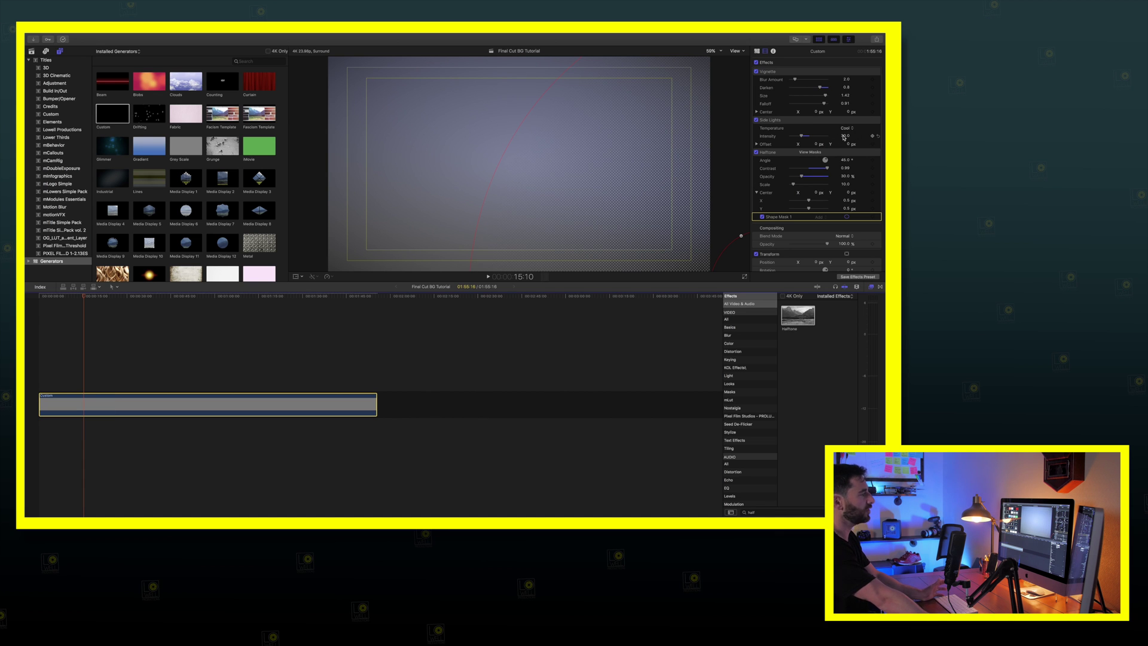
text(15)
key(Return)
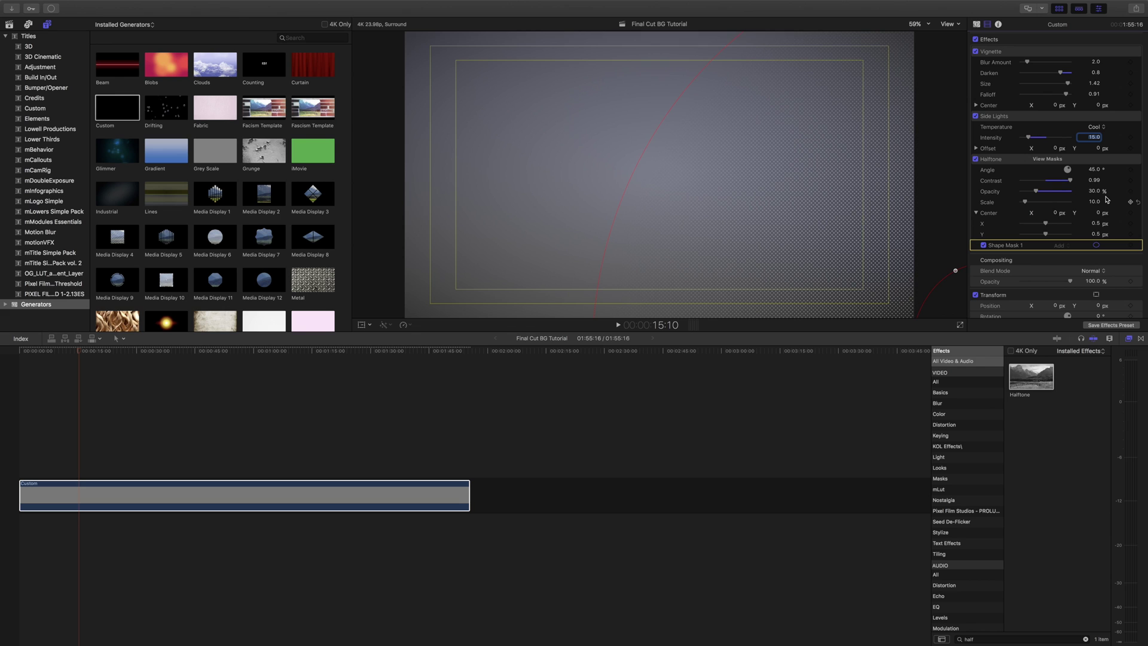
click(1093, 192)
text(15)
key(Return)
Compare the background with the Vignette, Side Lights and Halftone effects all switched off and back on
click(976, 51)
click(976, 116)
click(976, 159)
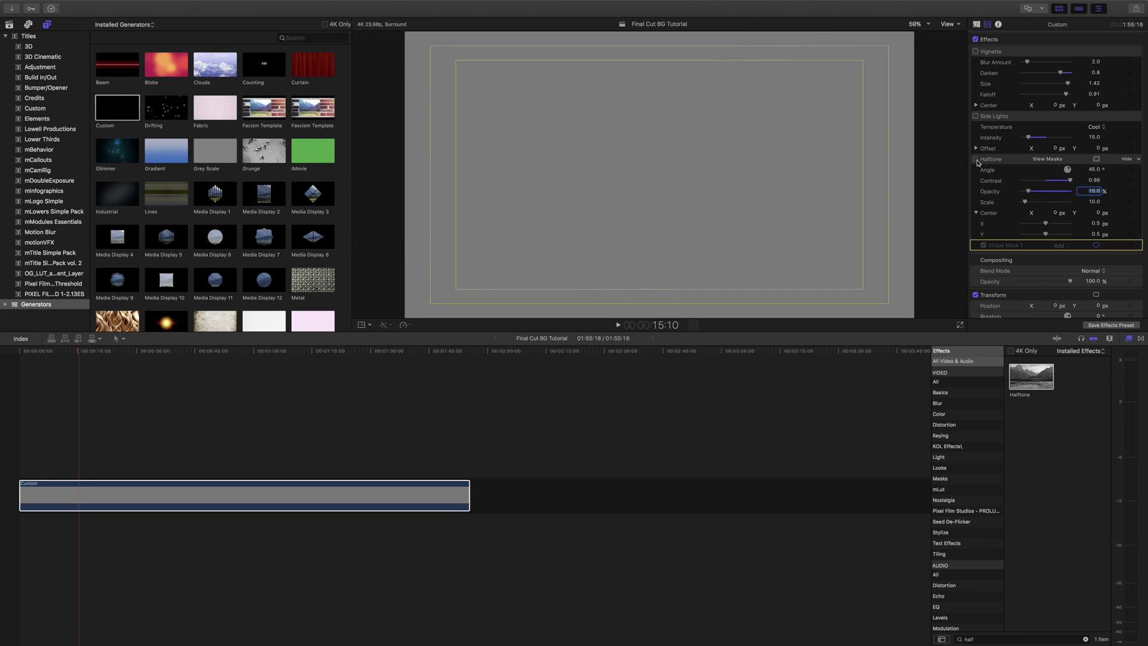
click(976, 51)
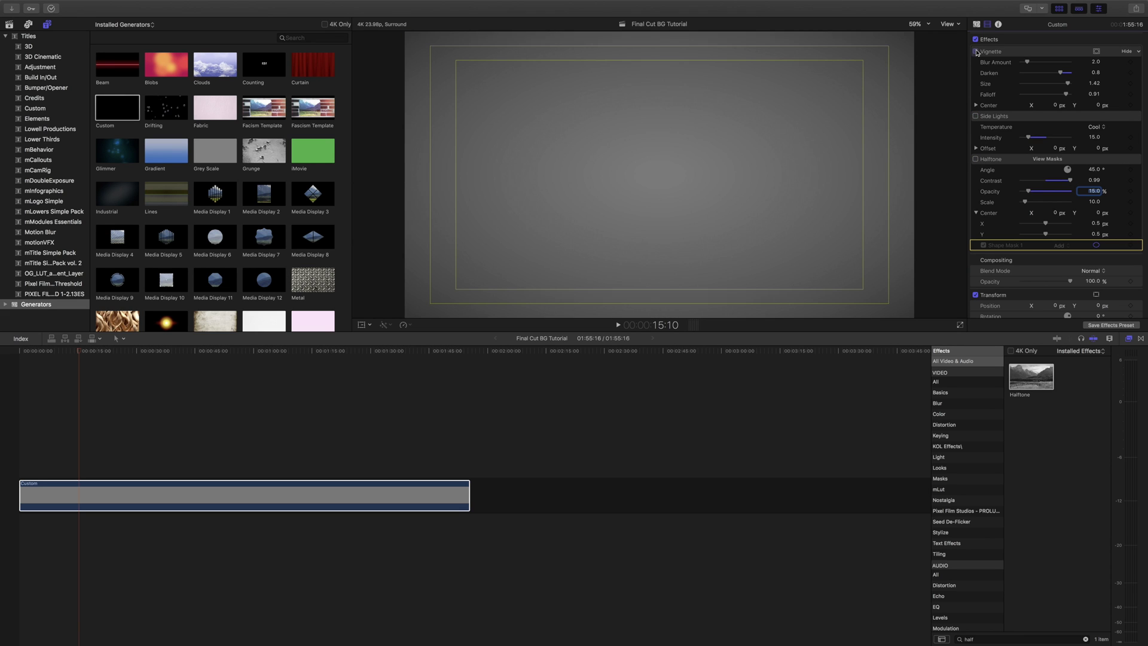
click(976, 116)
click(975, 159)
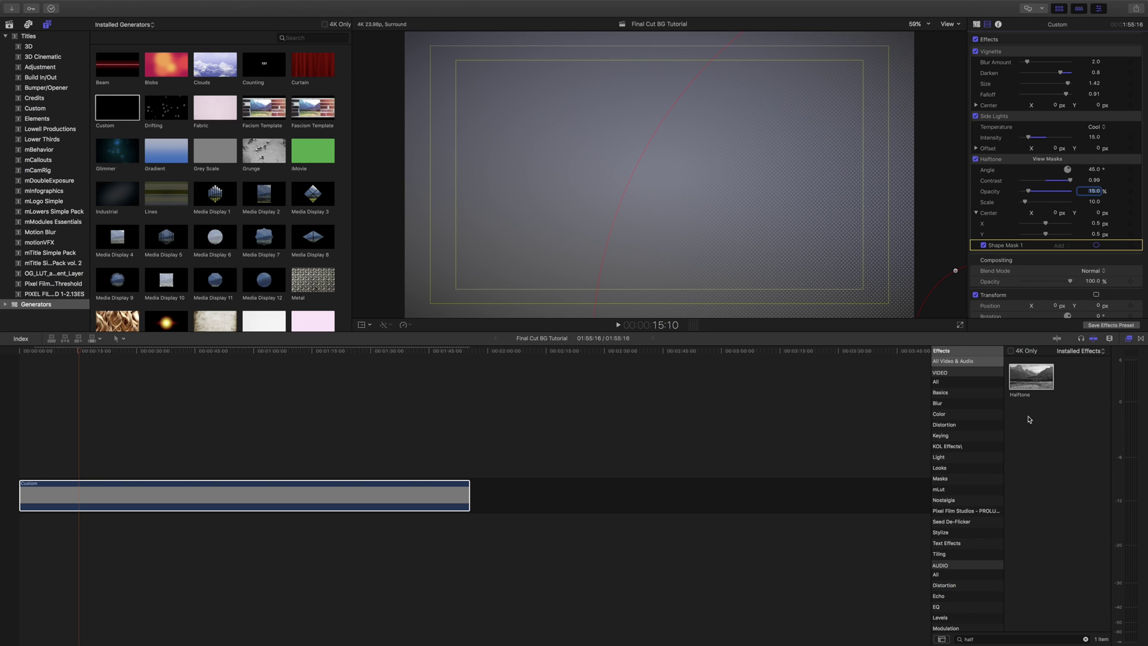
Clear the effects search and apply the Bokeh Random effect from the Light category to the Custom clip
double_click(981, 640)
key(BackSpace)
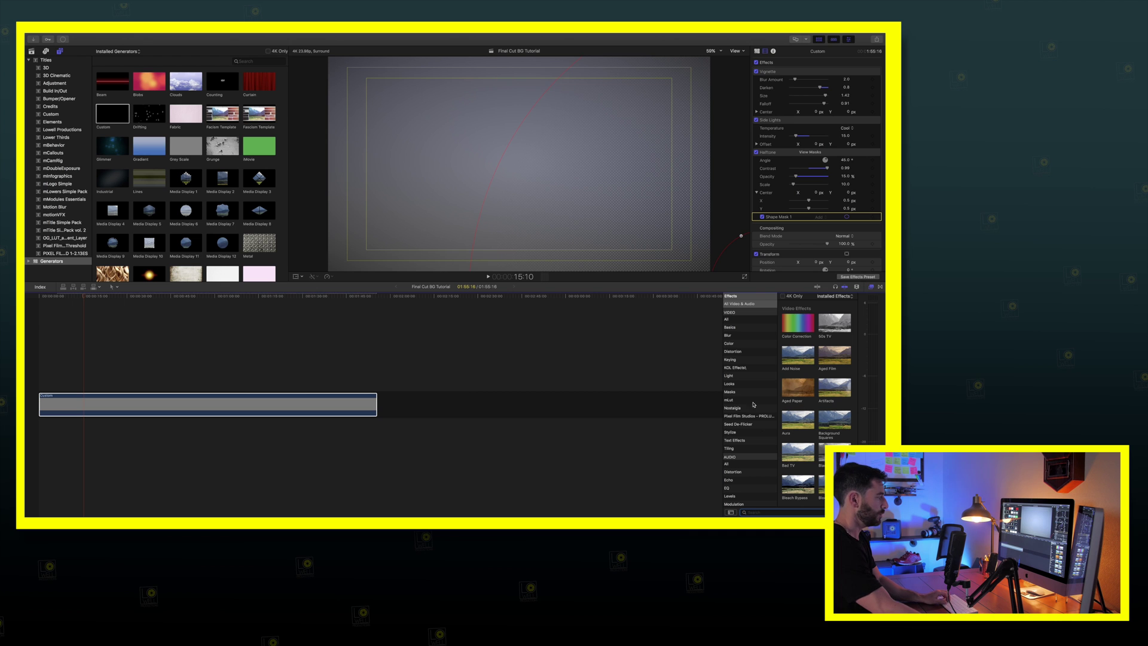
click(732, 377)
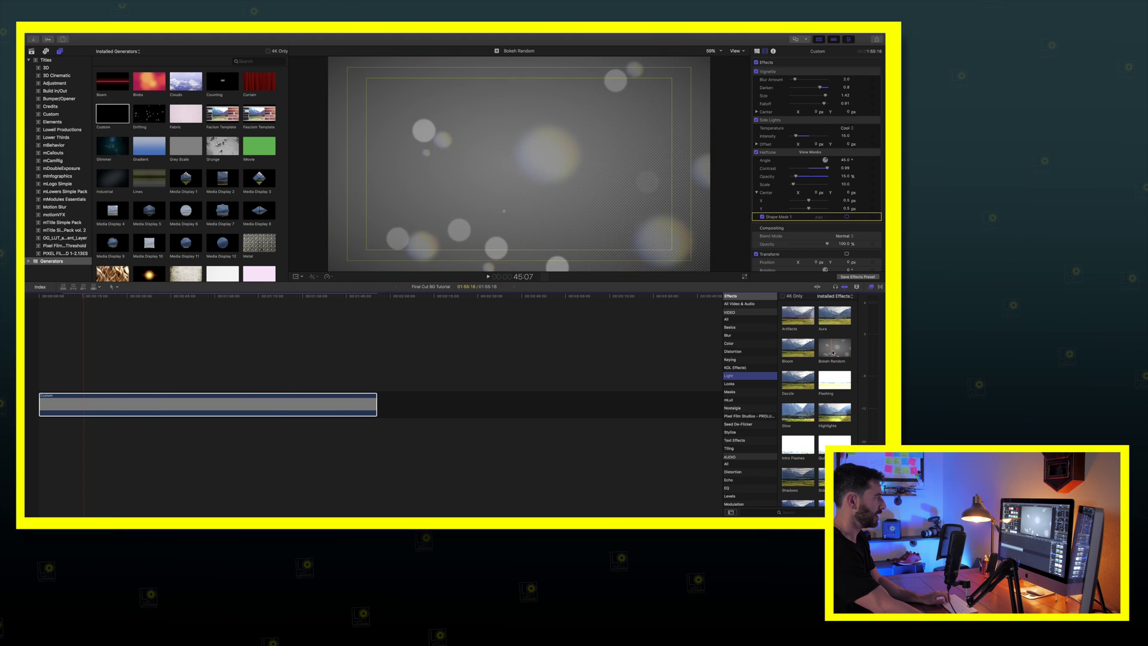
double_click(831, 354)
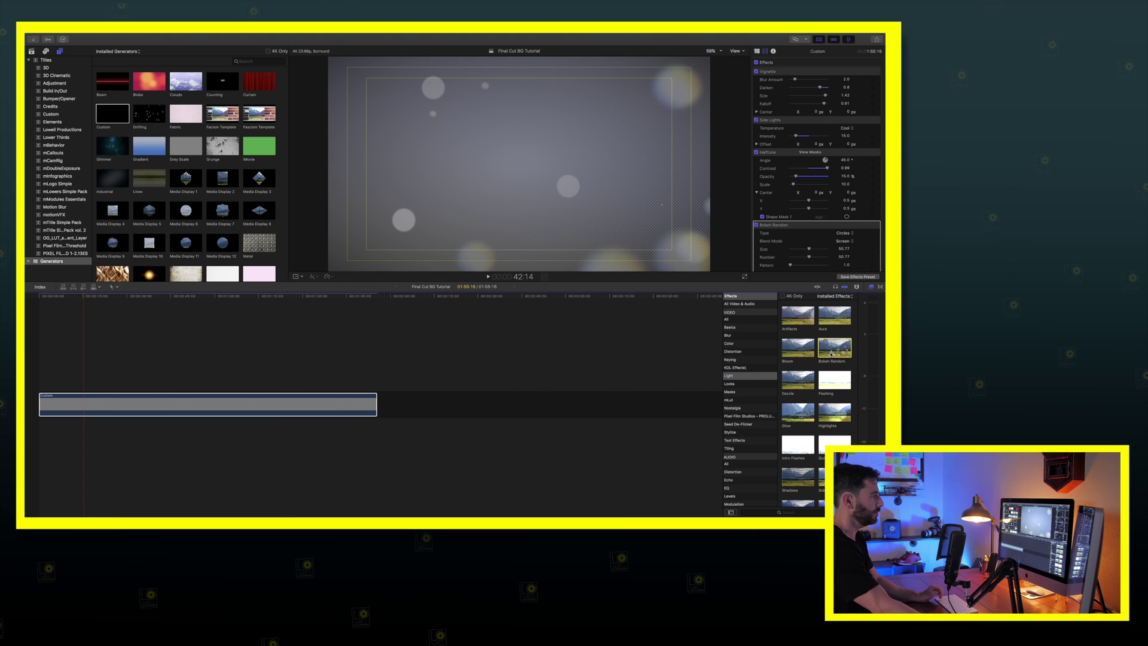
Add a shape mask to the Bokeh Random effect, enlarge and feather it, and move it to the upper-left side of the picture
scroll(833, 217, down, 2)
scroll(833, 217, down, 1)
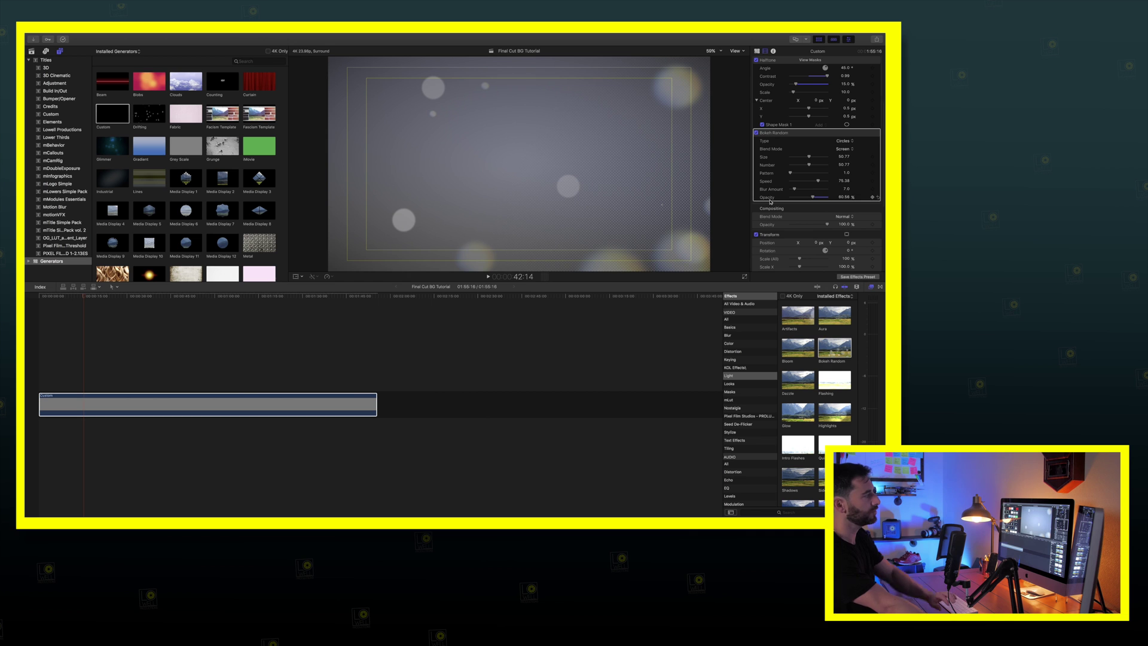
click(845, 132)
click(838, 136)
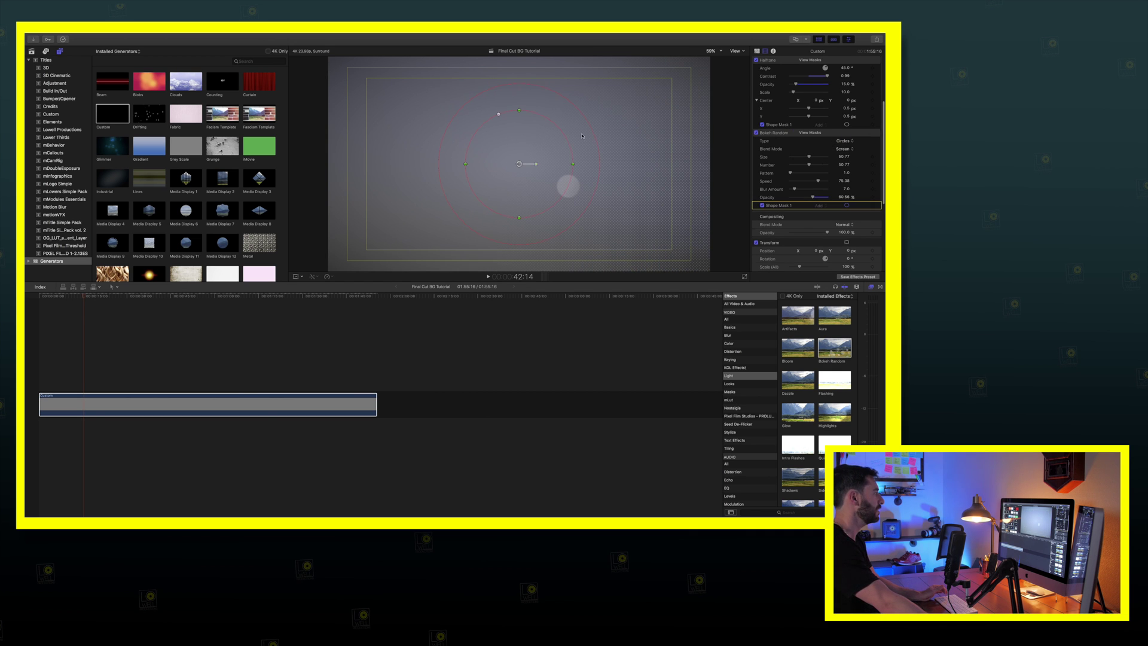
drag(519, 112, 519, 83)
drag(573, 164, 594, 170)
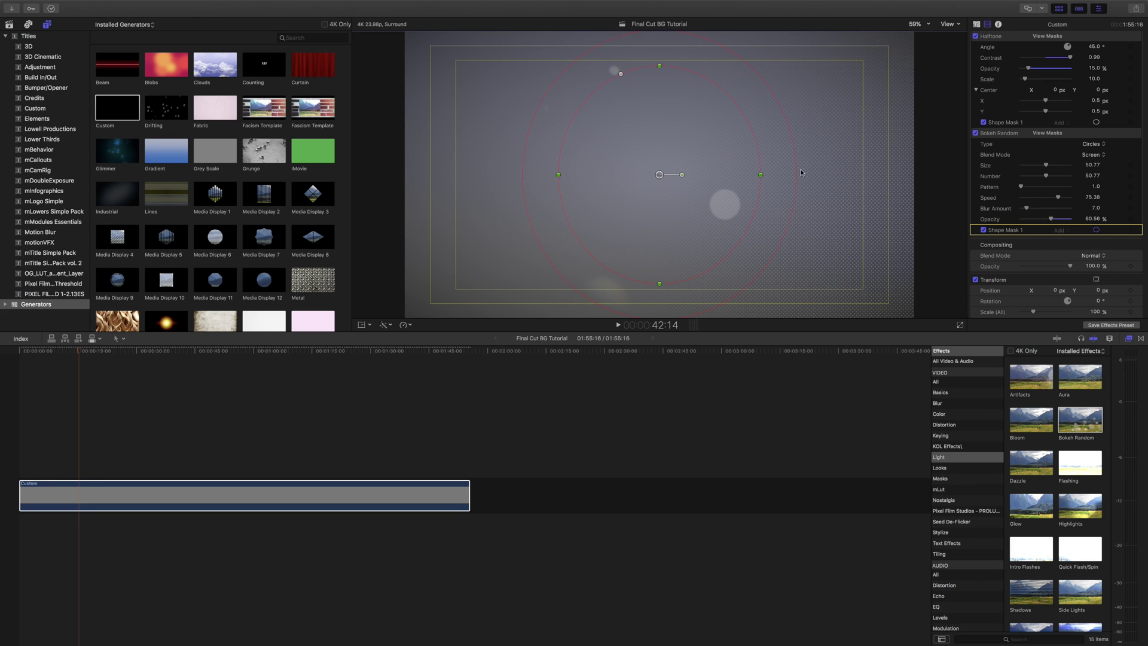
drag(801, 173, 909, 174)
drag(712, 180, 410, 112)
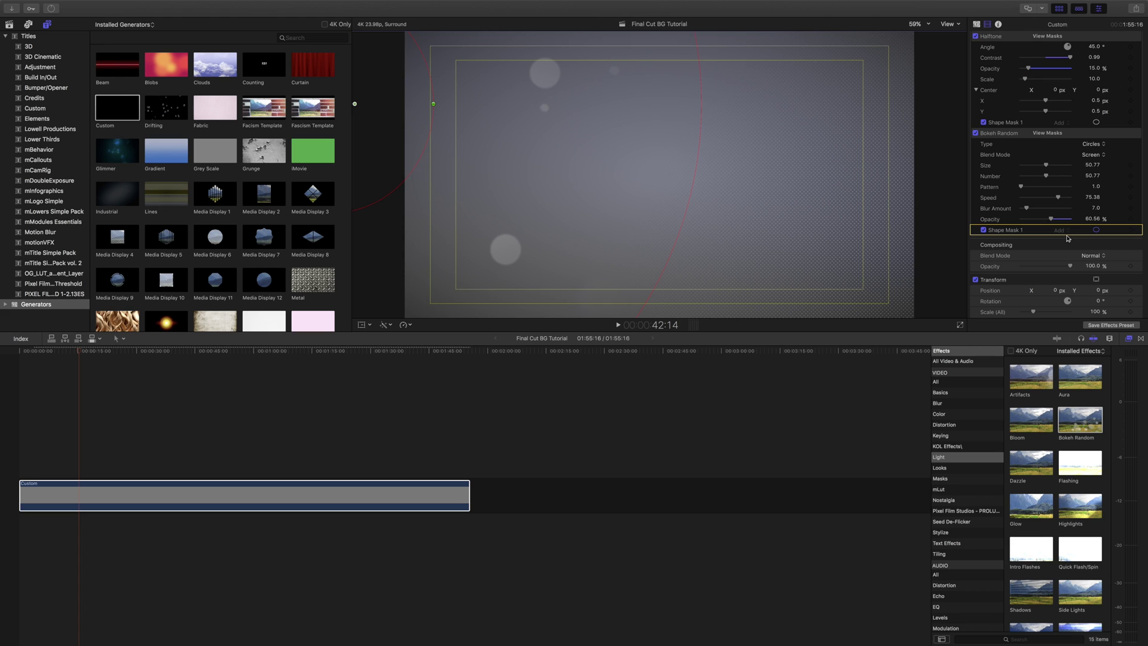
Set the Bokeh Random effect's opacity to 20% and play the background from the start of the timeline
click(1093, 219)
text(20)
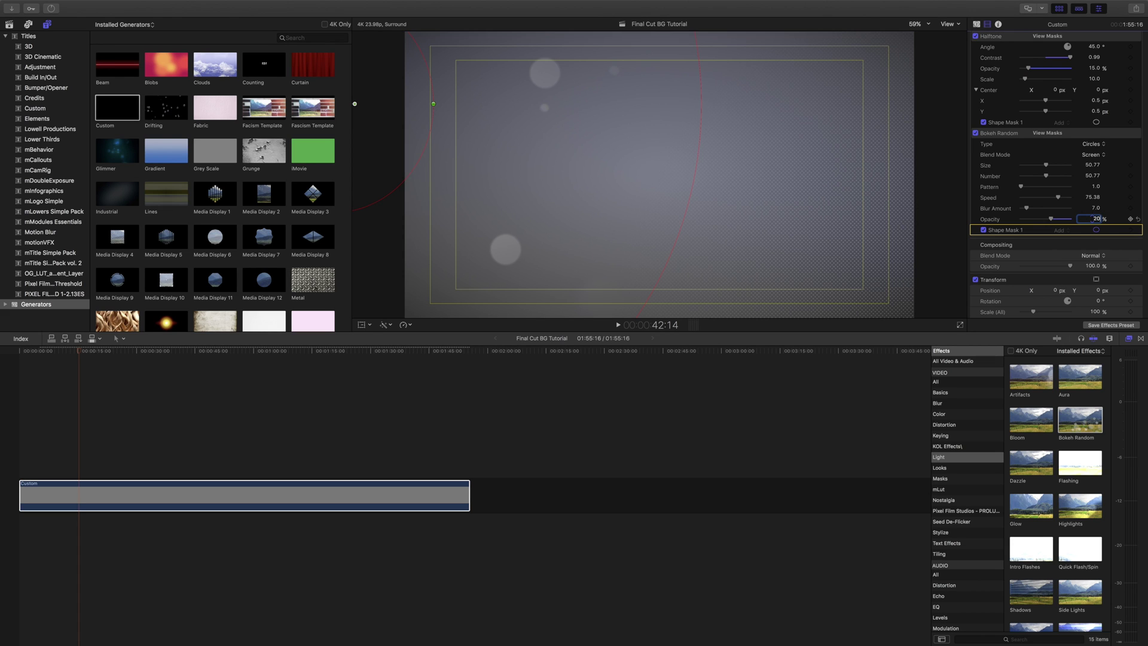
key(Return)
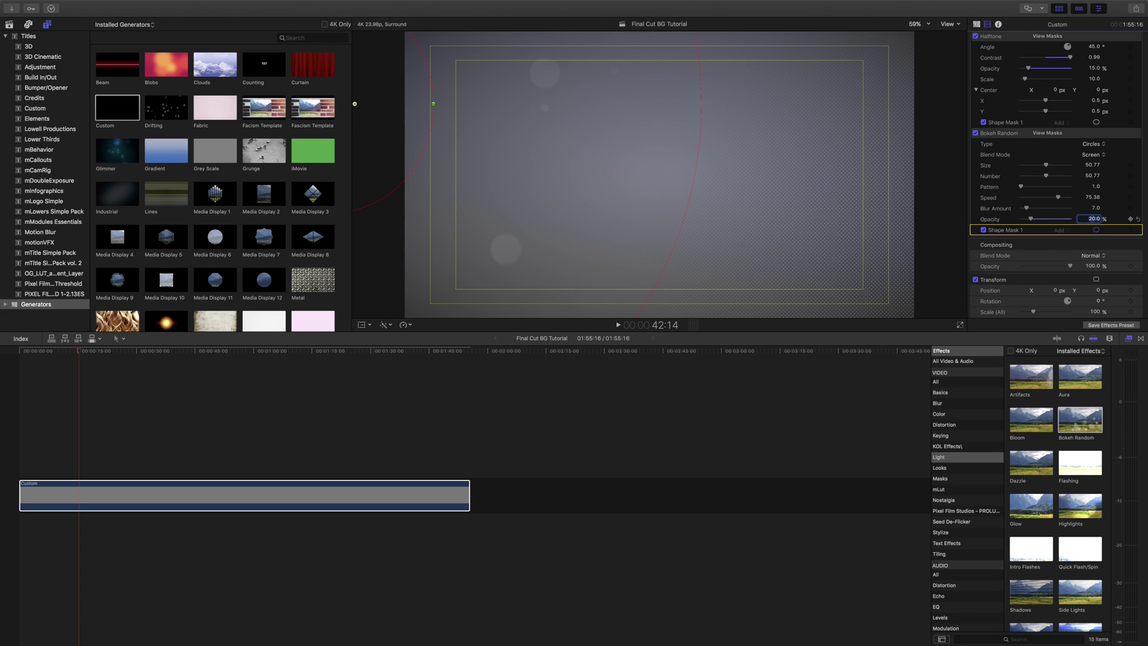
key(Return)
key(Home)
key(space)
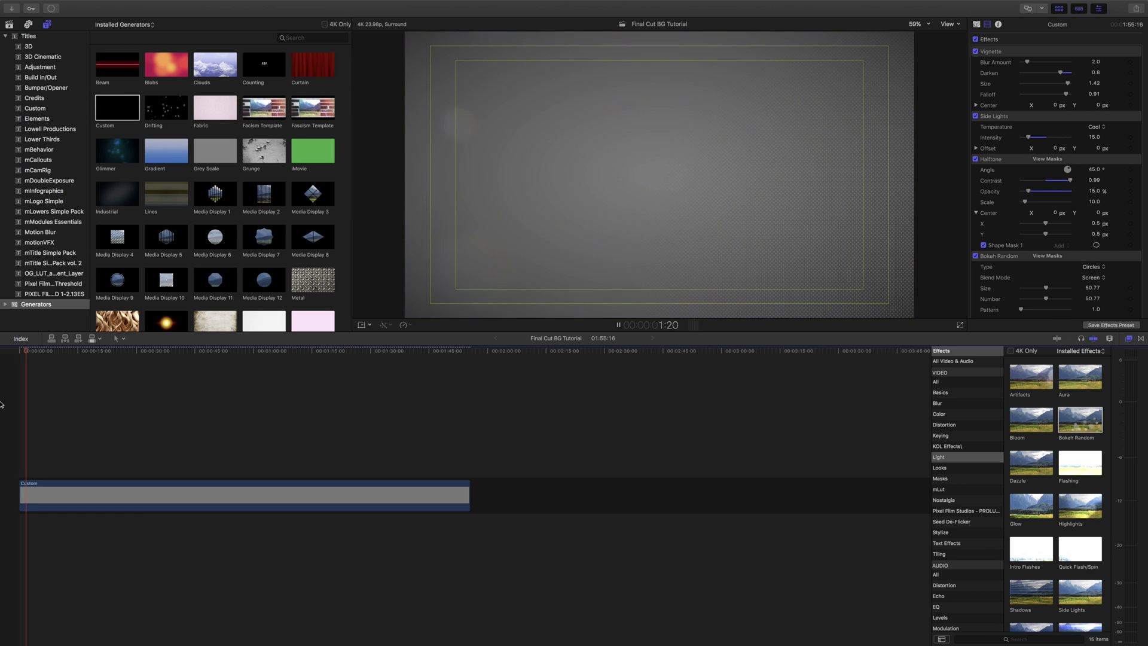
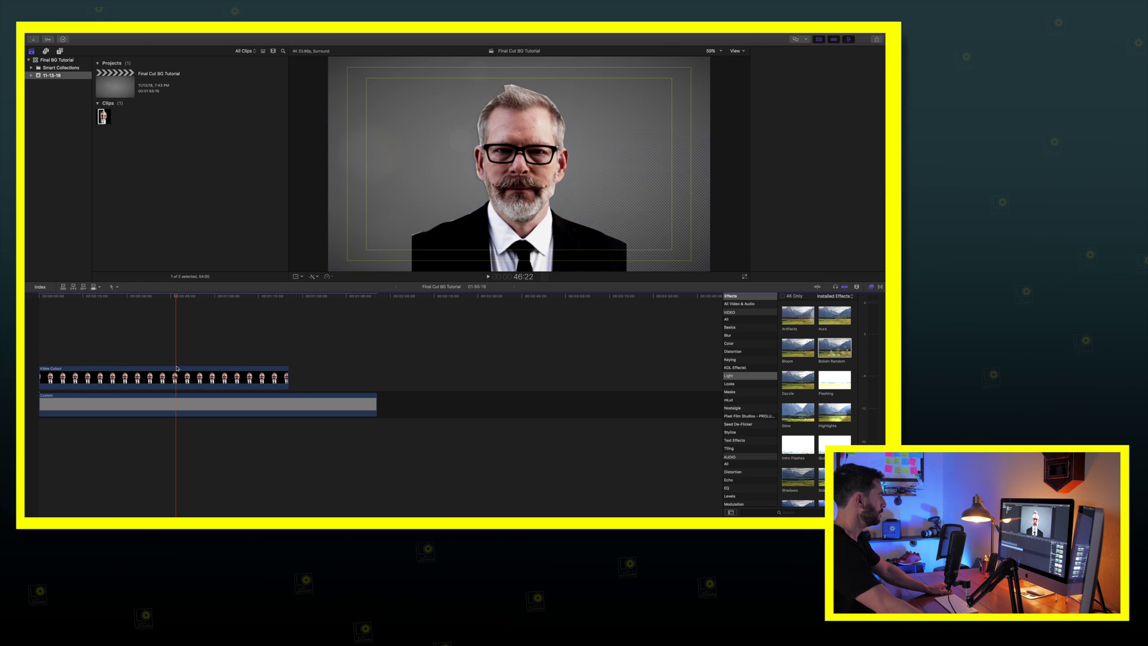
Move the man's cutout clip to X -1328.4 px, Y -134.0 px and scale it to 119%
drag(817, 97, 745, 97)
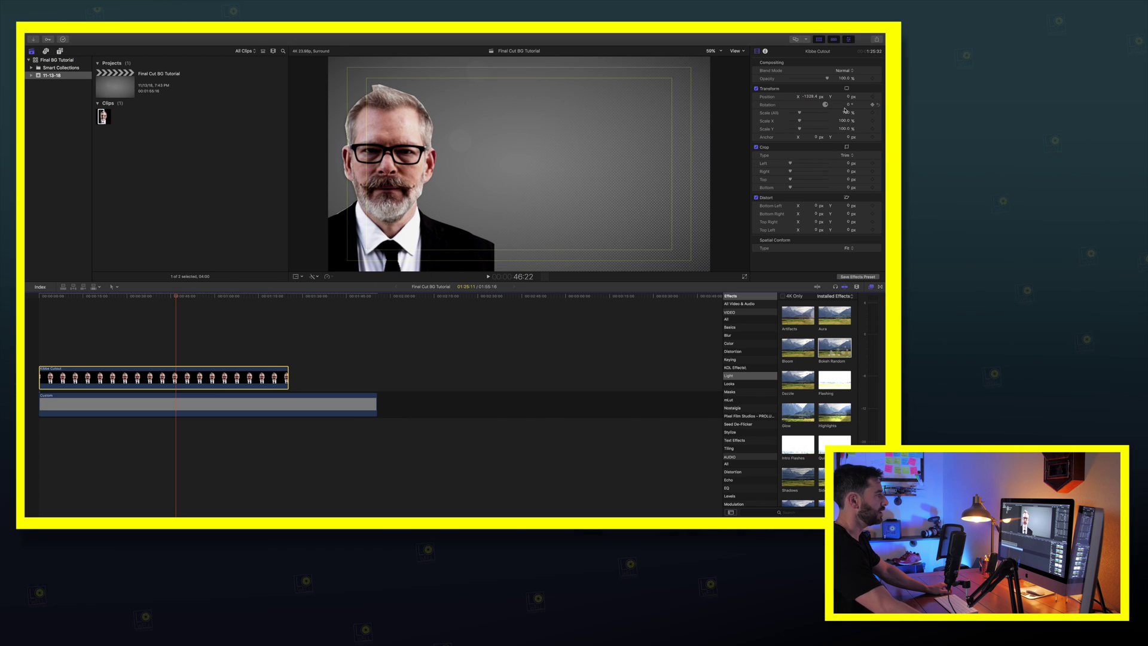
drag(845, 113, 842, 97)
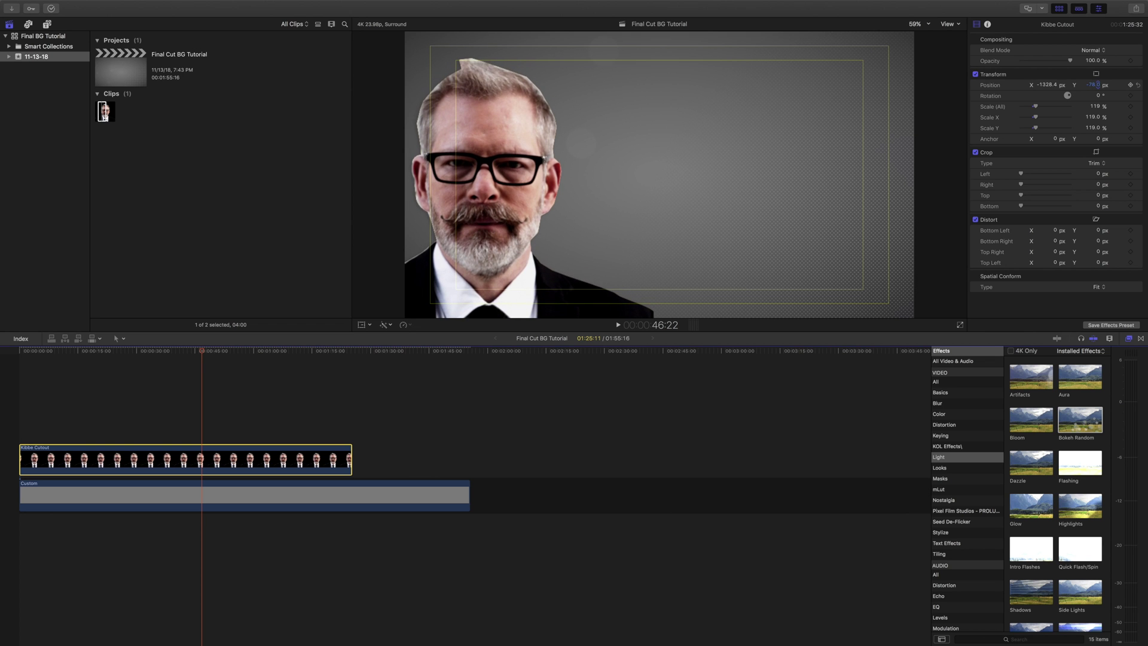
drag(1095, 85, 1099, 87)
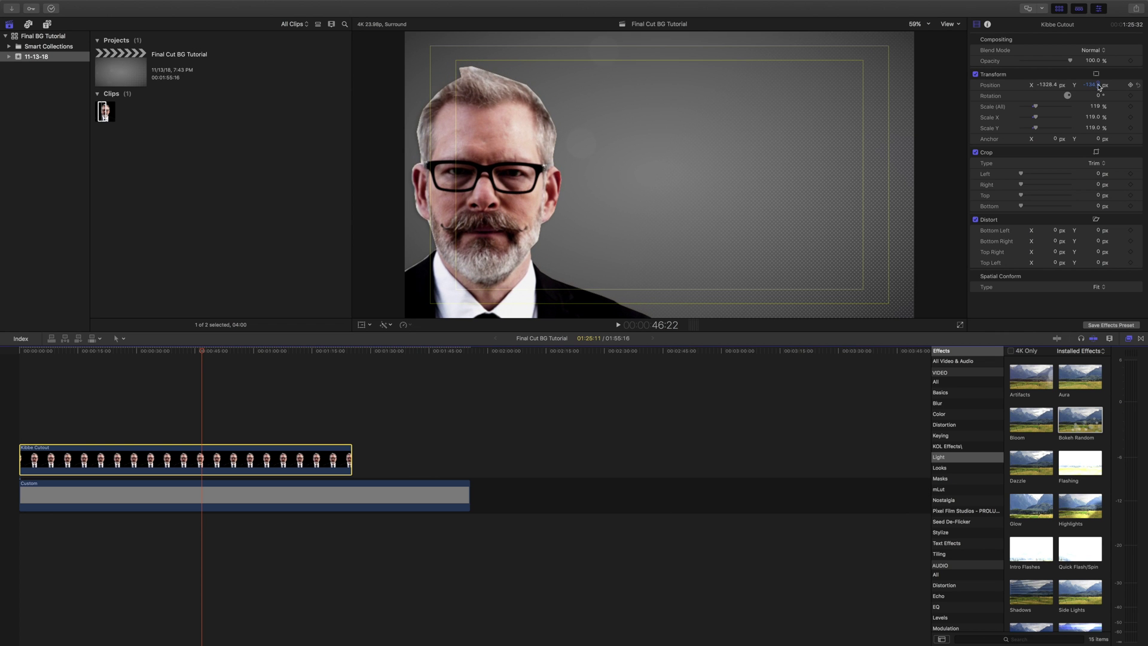
Apply the Shape Mask effect to the cutout clip, feather it by about 151.6 and position the mask over the man
click(1006, 640)
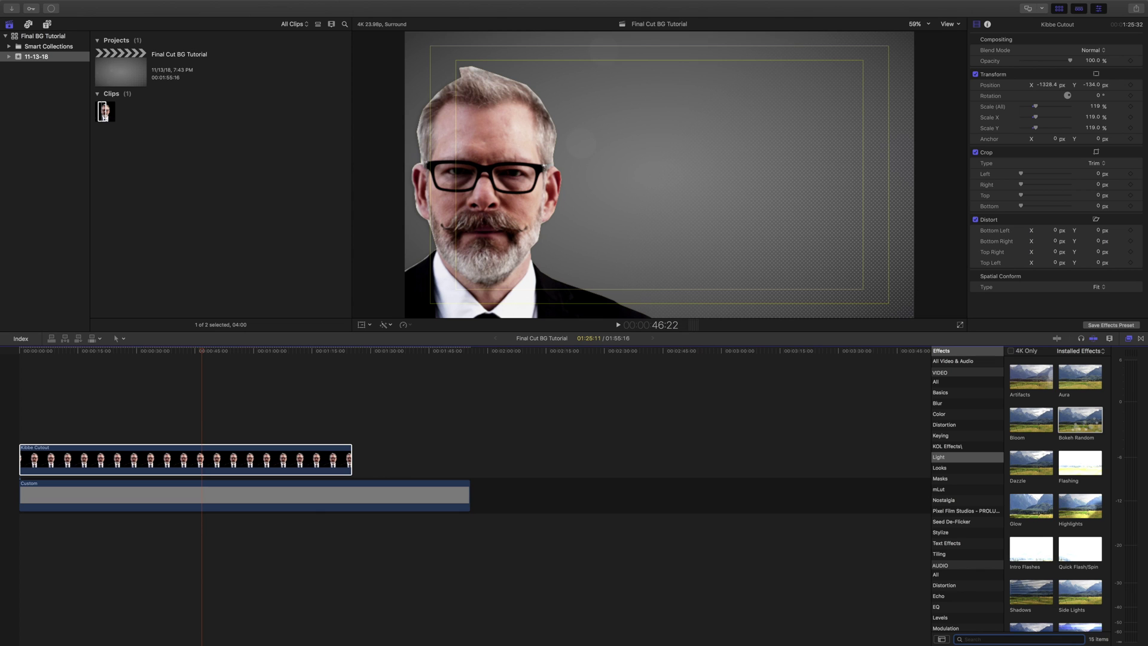
click(970, 360)
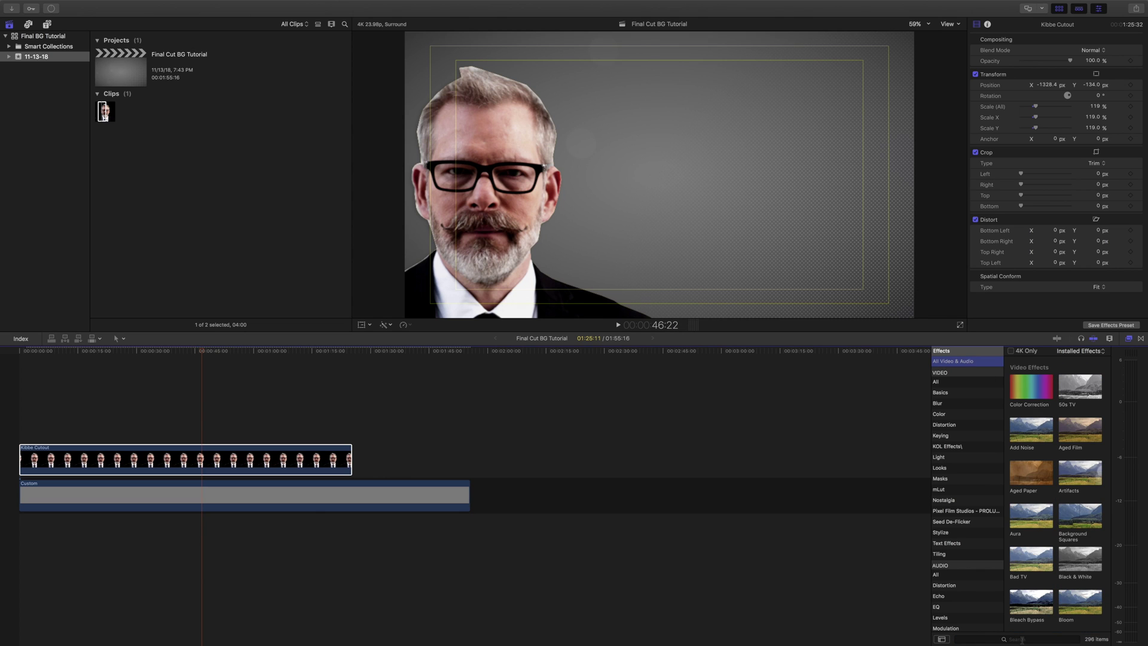
click(1003, 641)
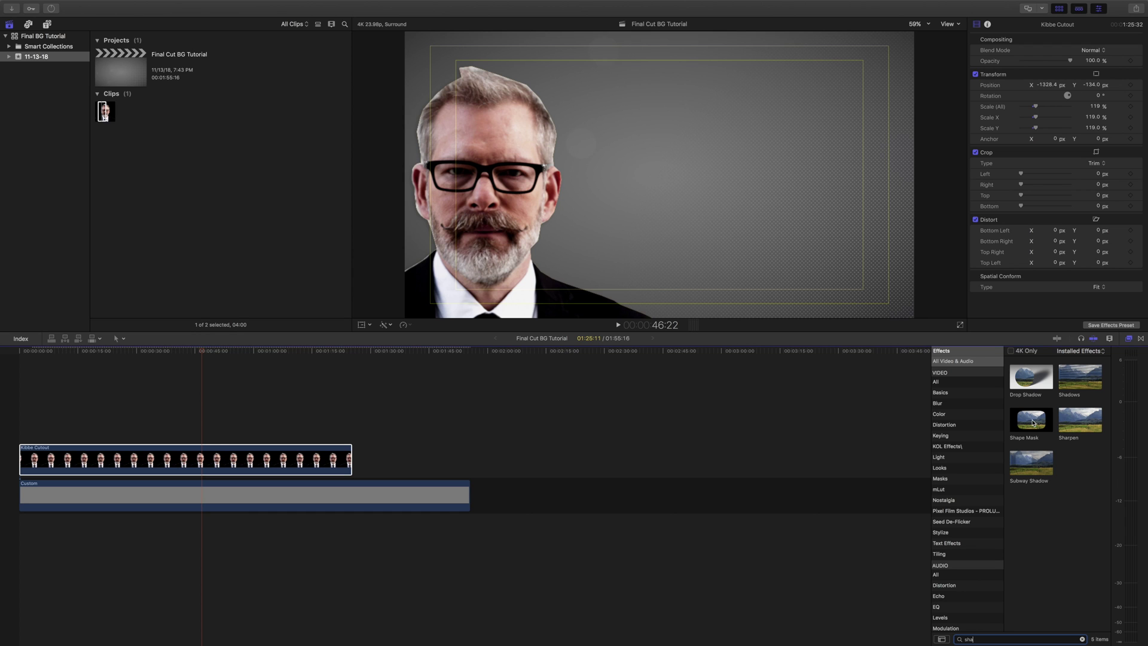
drag(1033, 422, 239, 460)
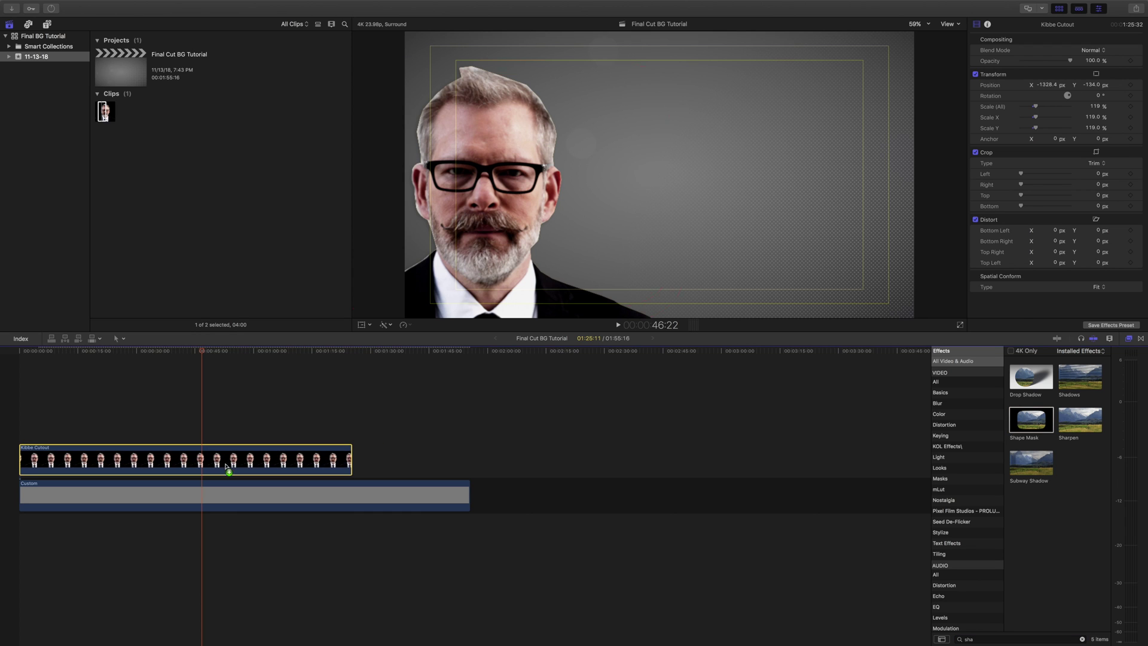
drag(686, 201, 770, 202)
drag(641, 188, 467, 205)
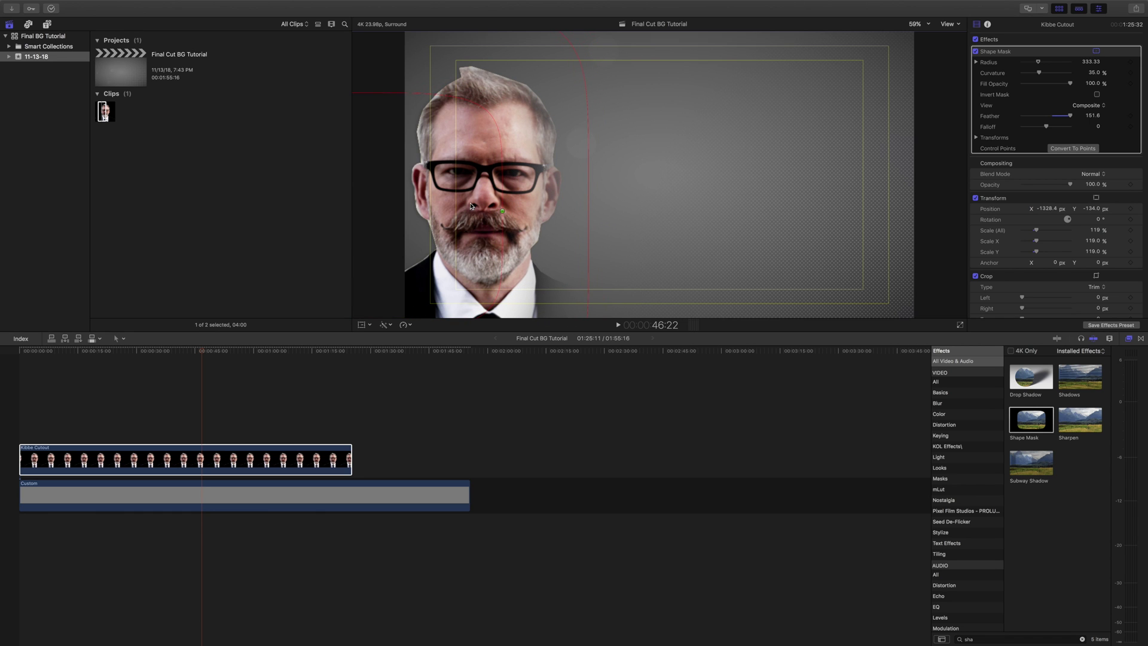
Add a Basic Title above the cutout clip from the start of the timeline, extended to about 01:06:03
click(134, 462)
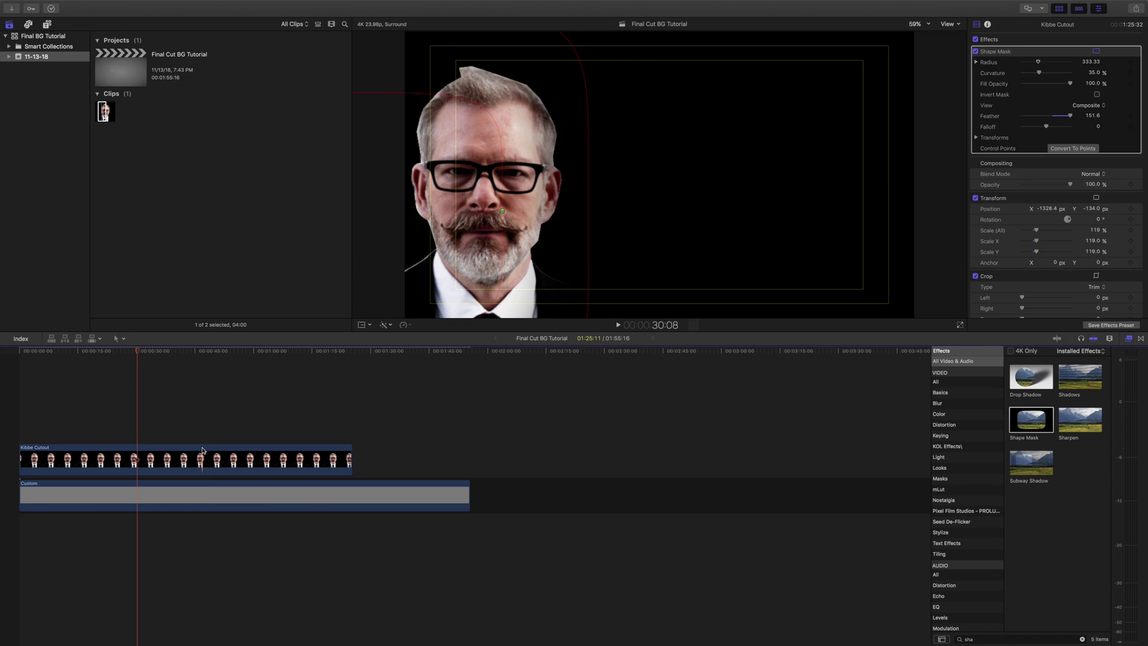
click(123, 84)
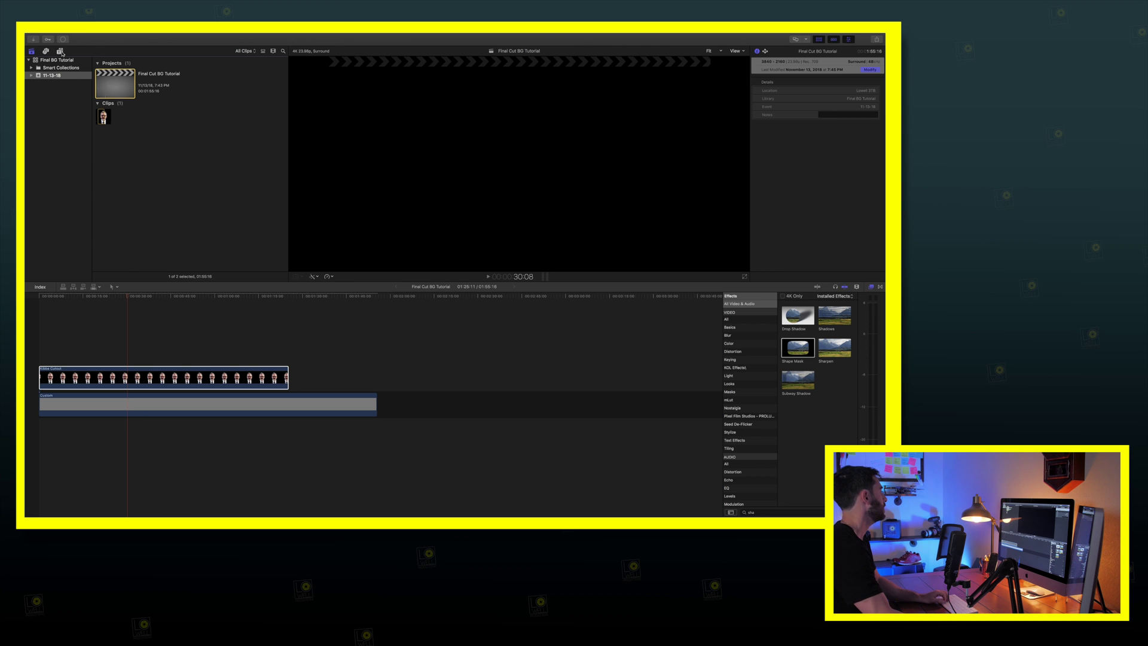
click(61, 51)
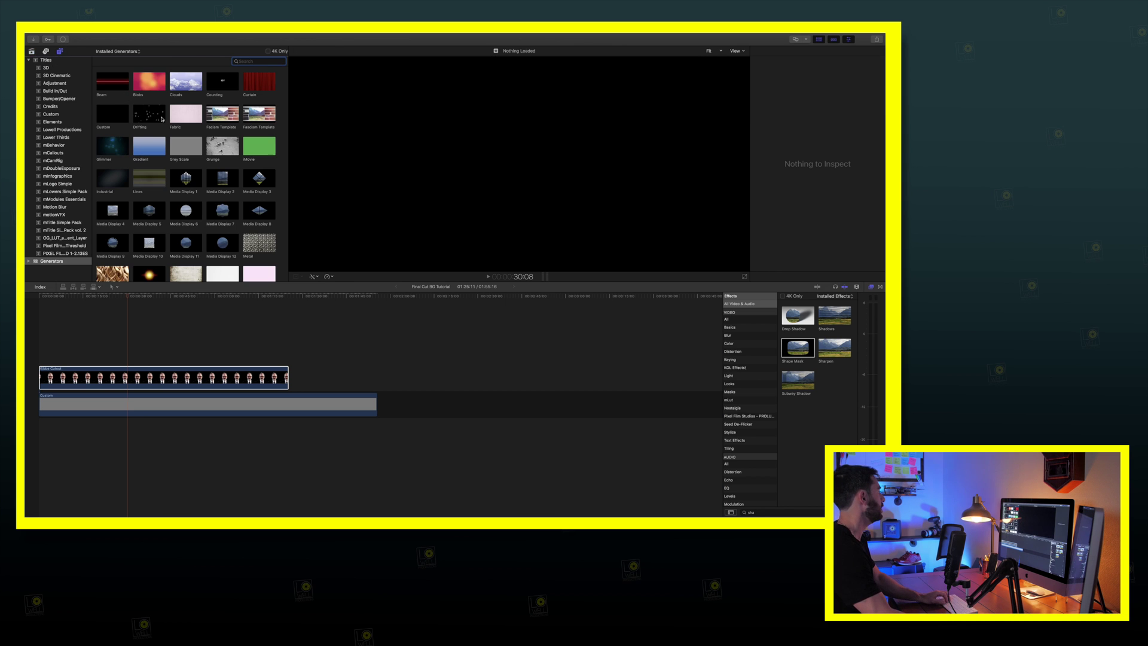
click(56, 61)
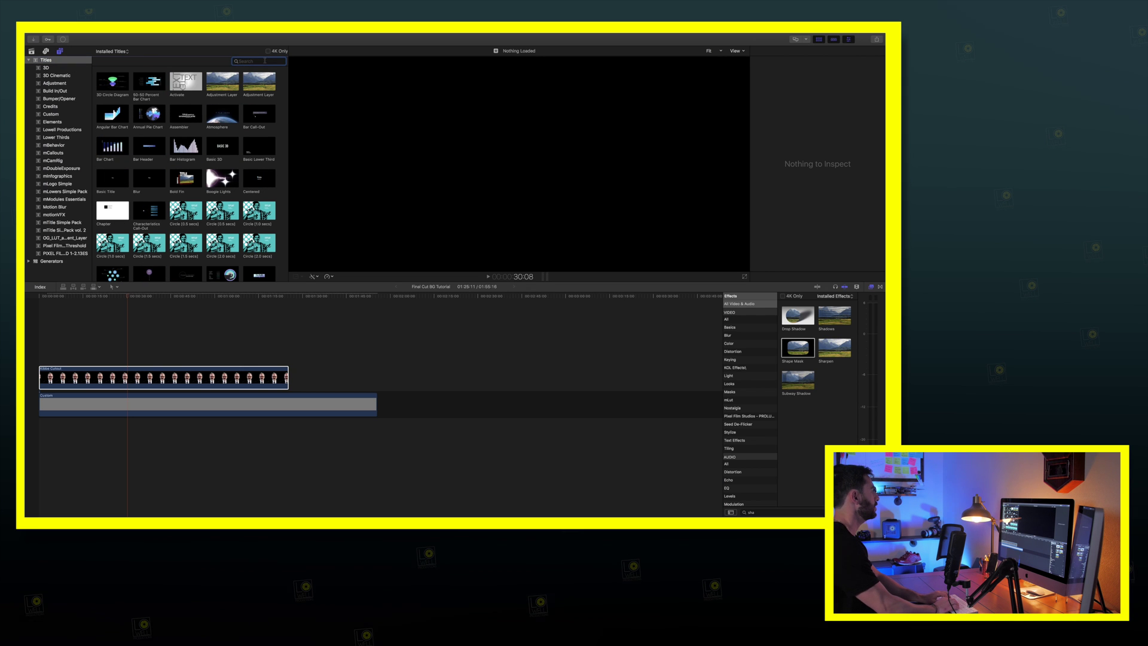
drag(120, 178, 231, 360)
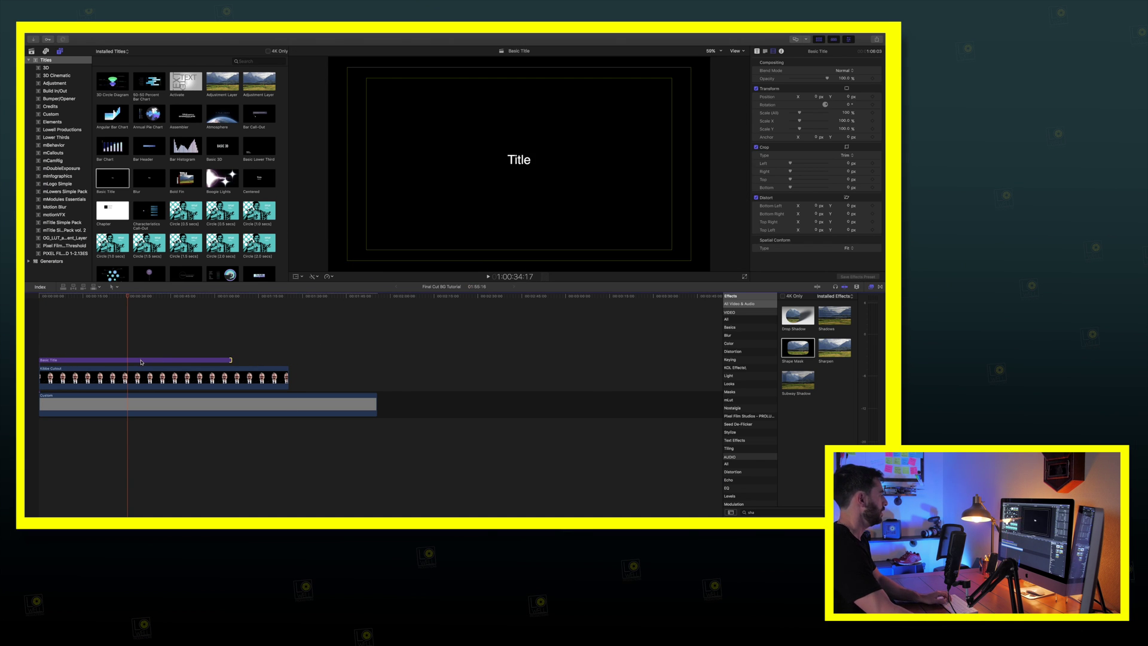
Set the title's text to "I Love FCPX" and convert it to upper case
click(141, 362)
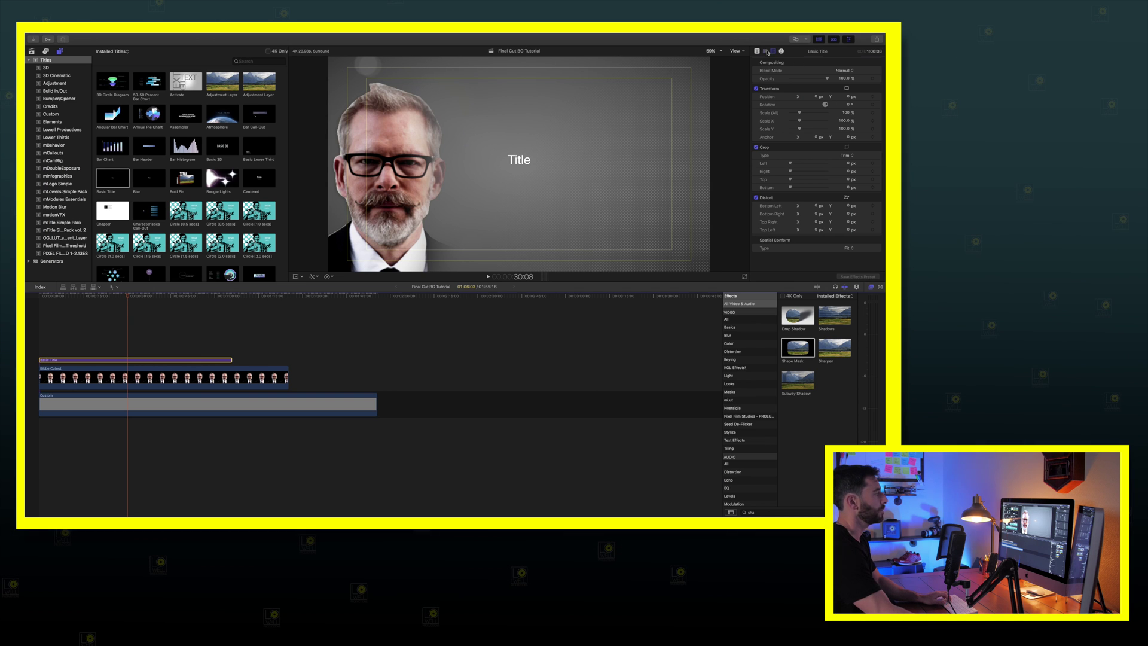
click(765, 52)
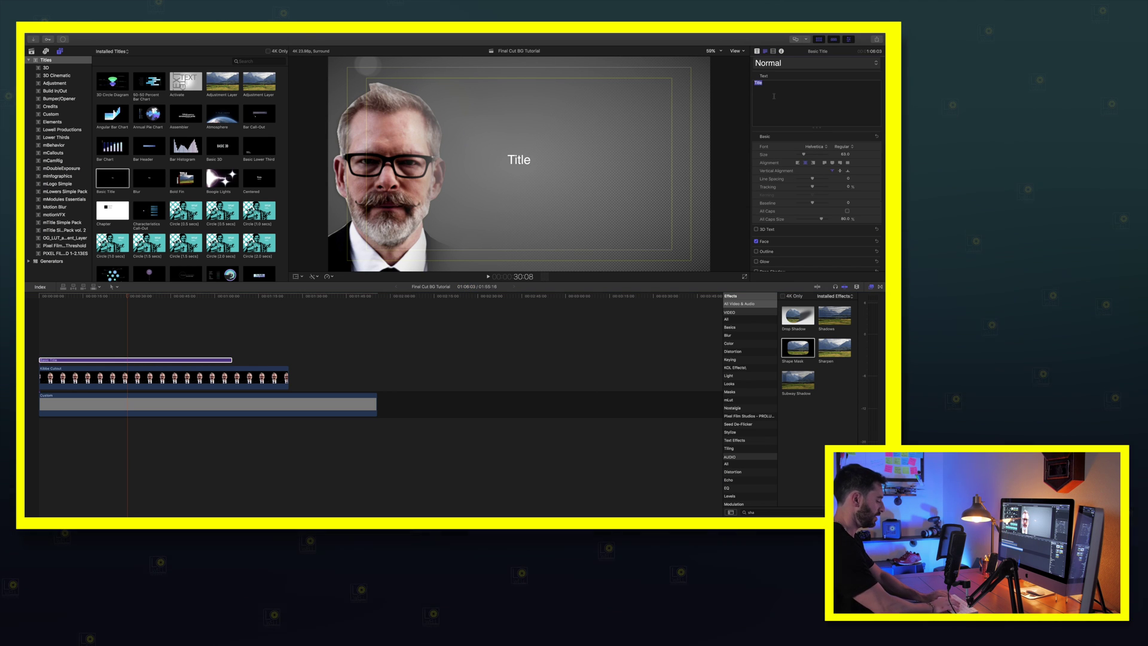
text(I Love FCPX)
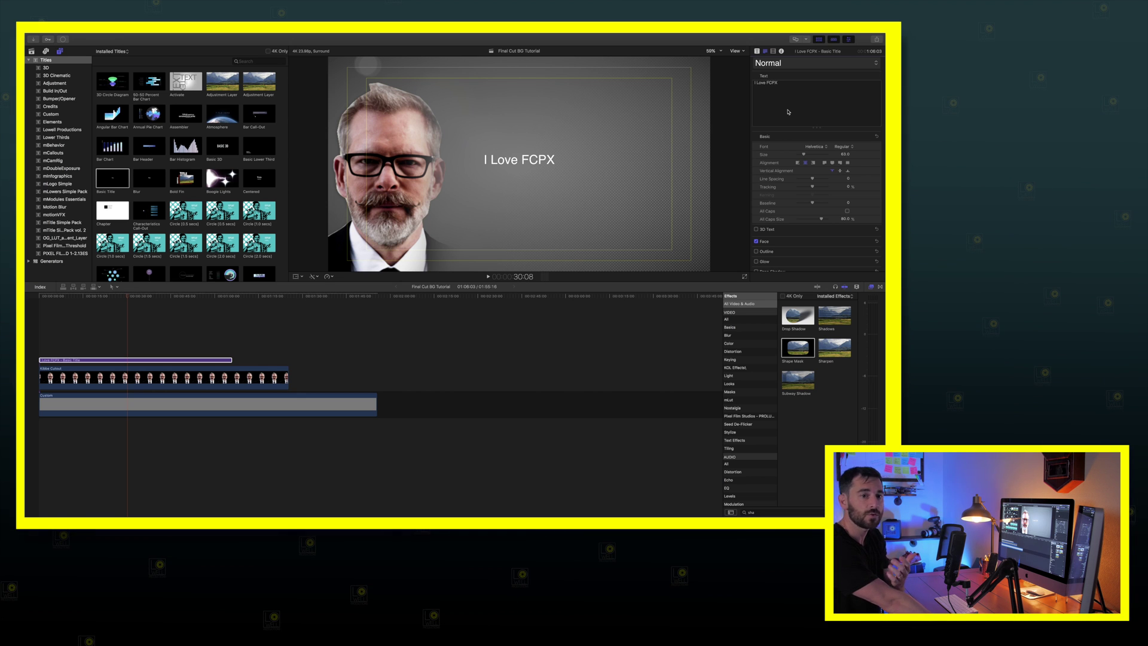
key(super+a)
right_click(766, 86)
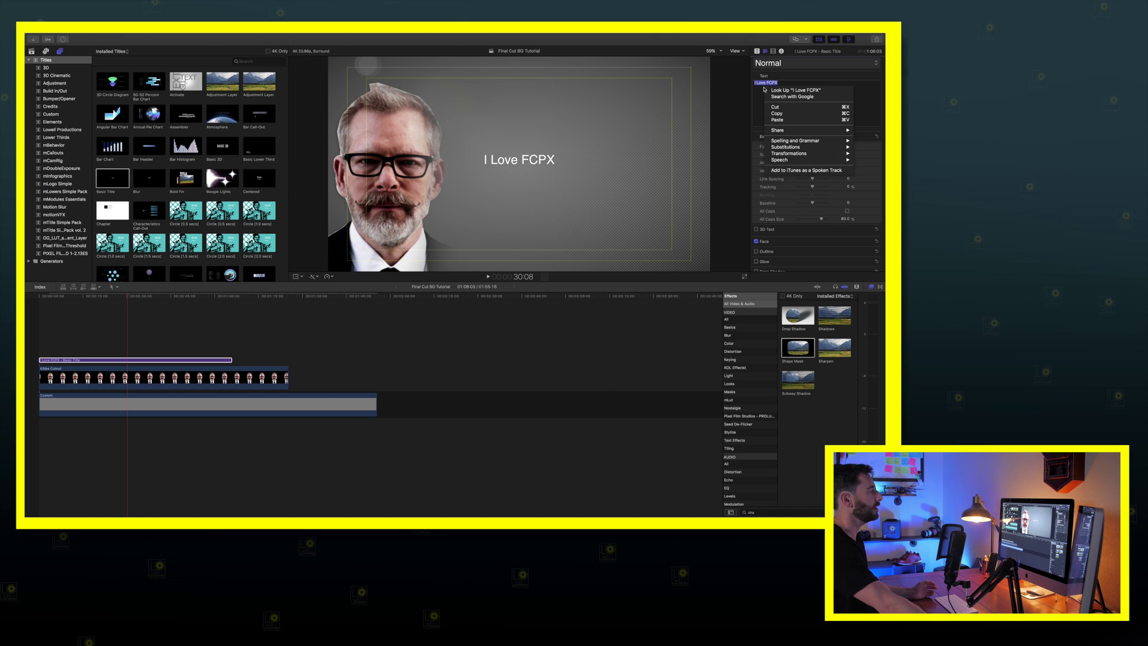
mouse_move(789, 153)
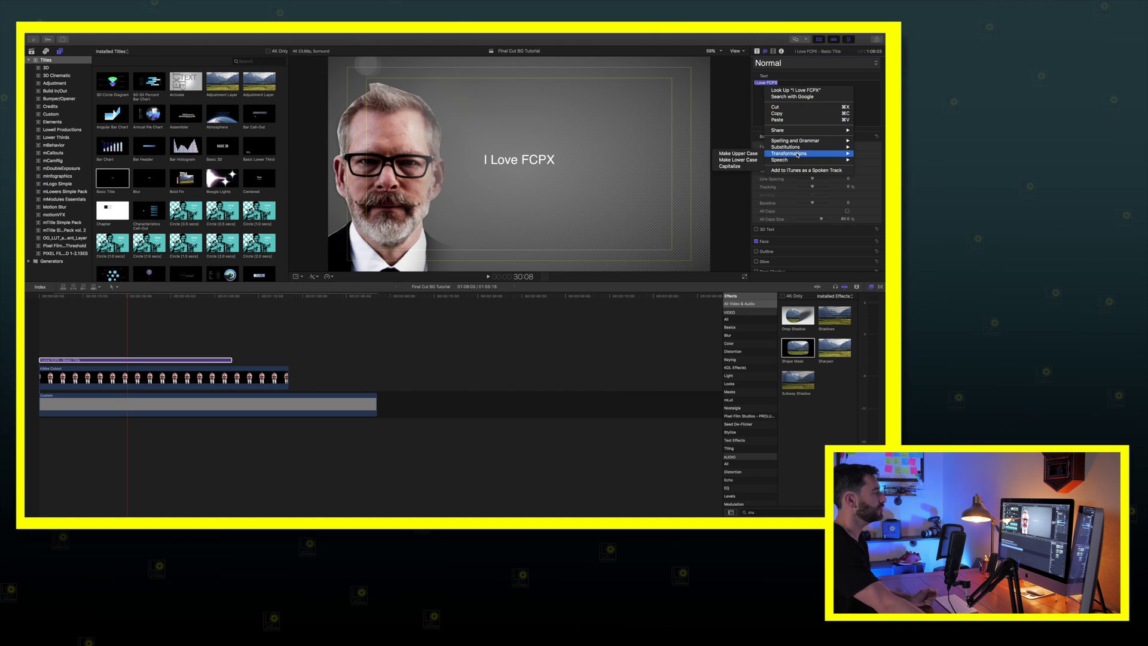
click(744, 153)
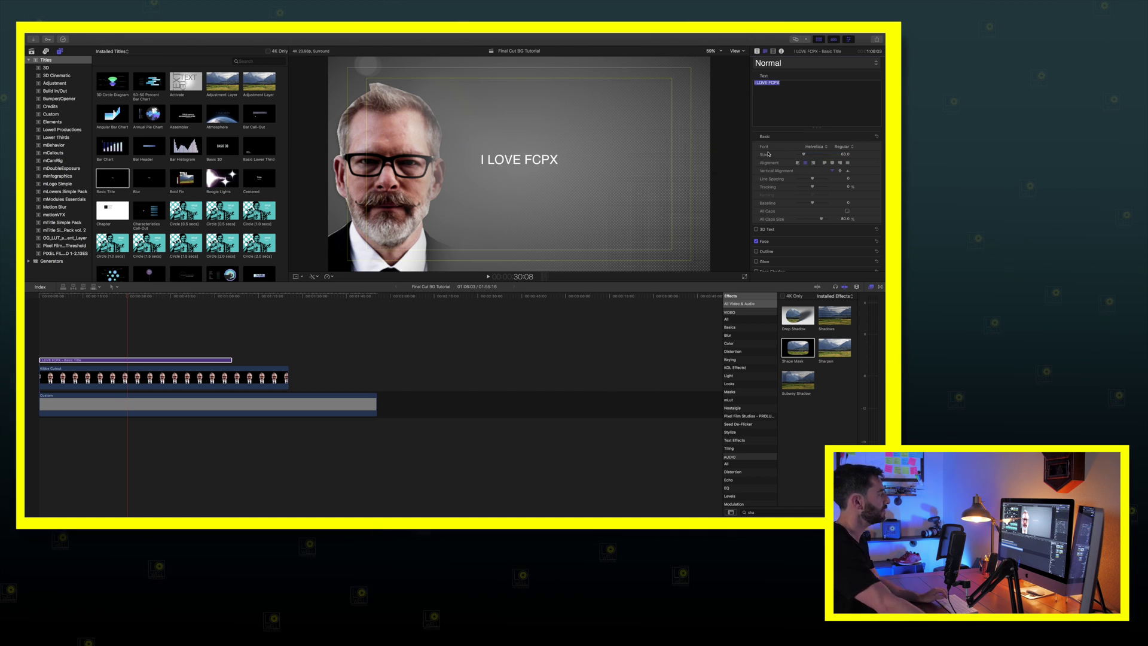
Set the title's font to DINCond-Bold
click(815, 146)
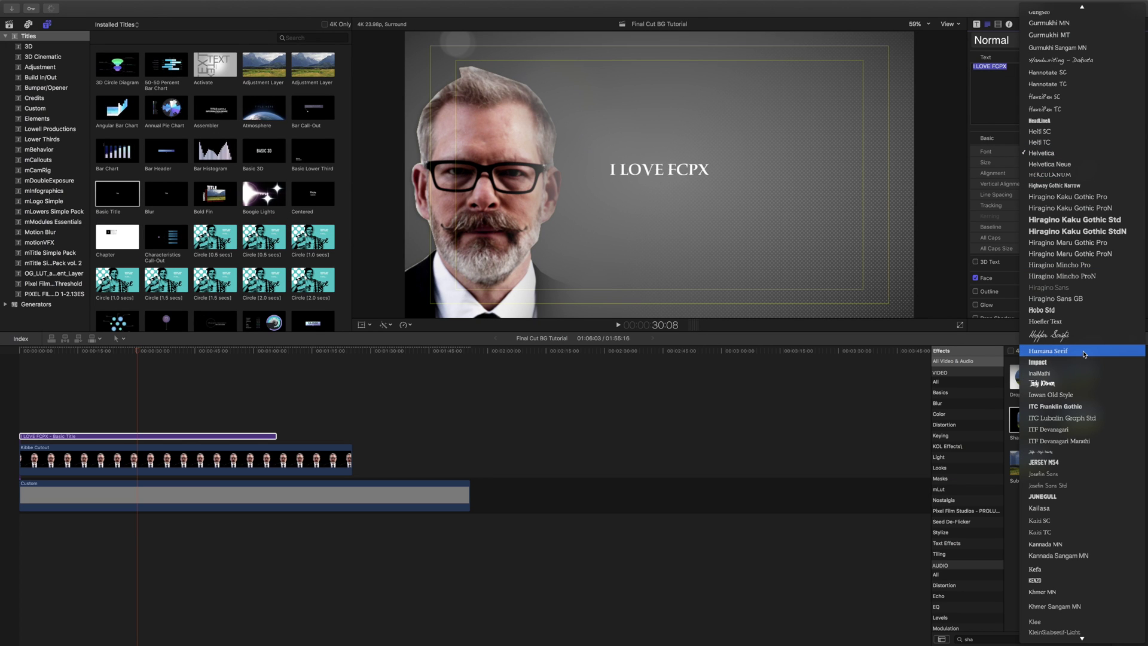
scroll(1065, 60, up, 2)
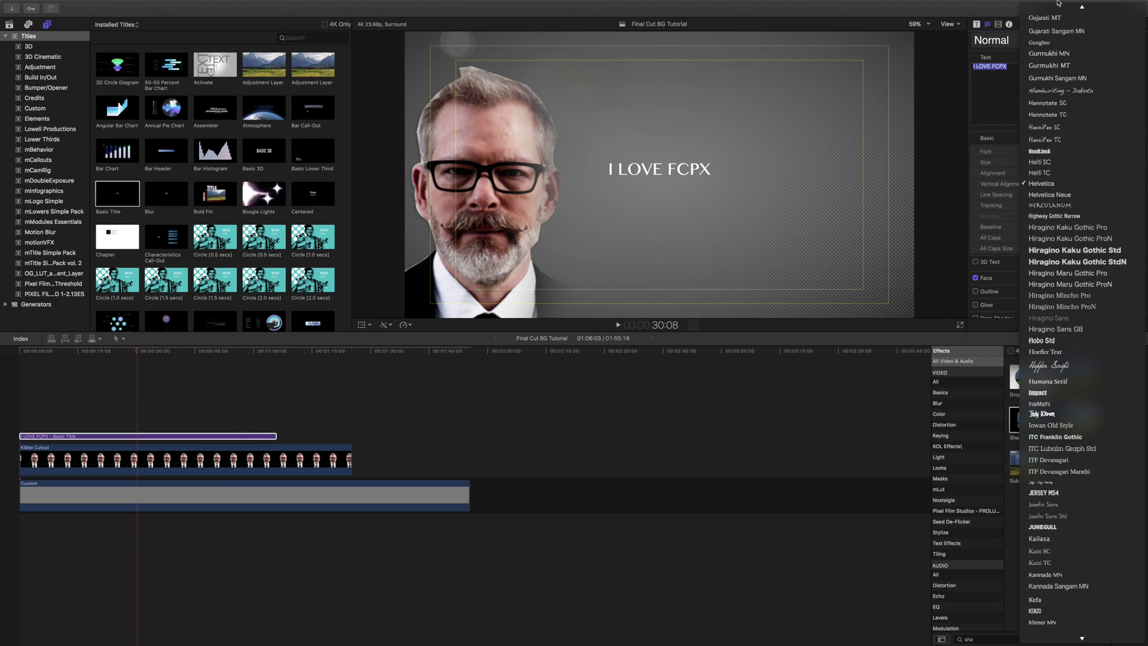
scroll(1056, 63, up, 3)
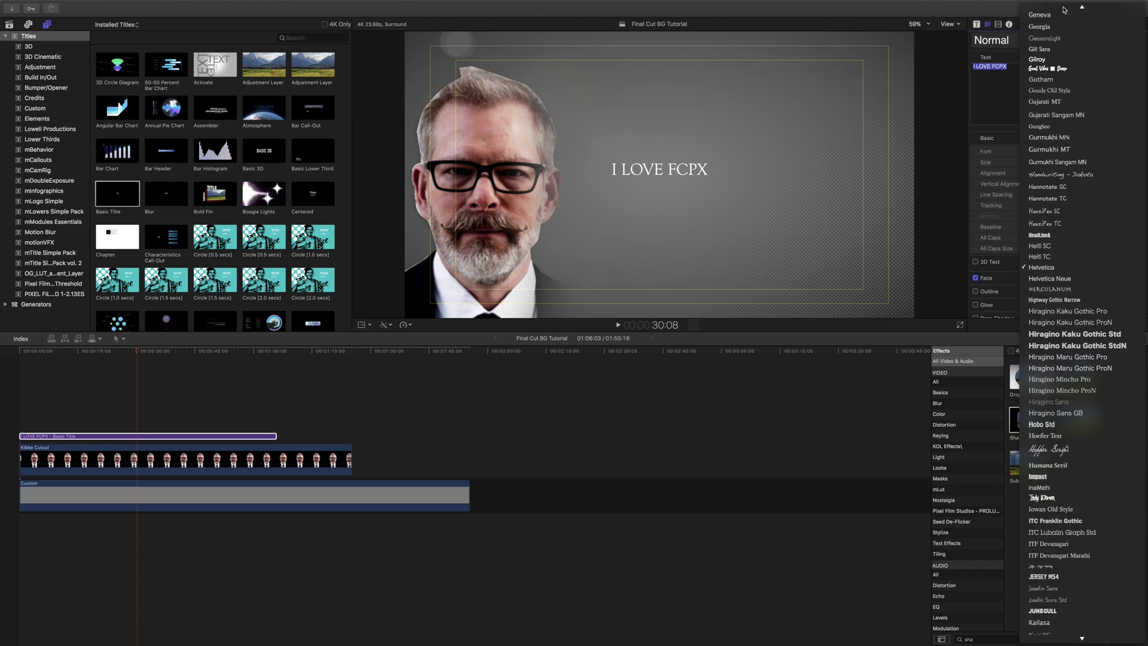
scroll(1052, 60, up, 4)
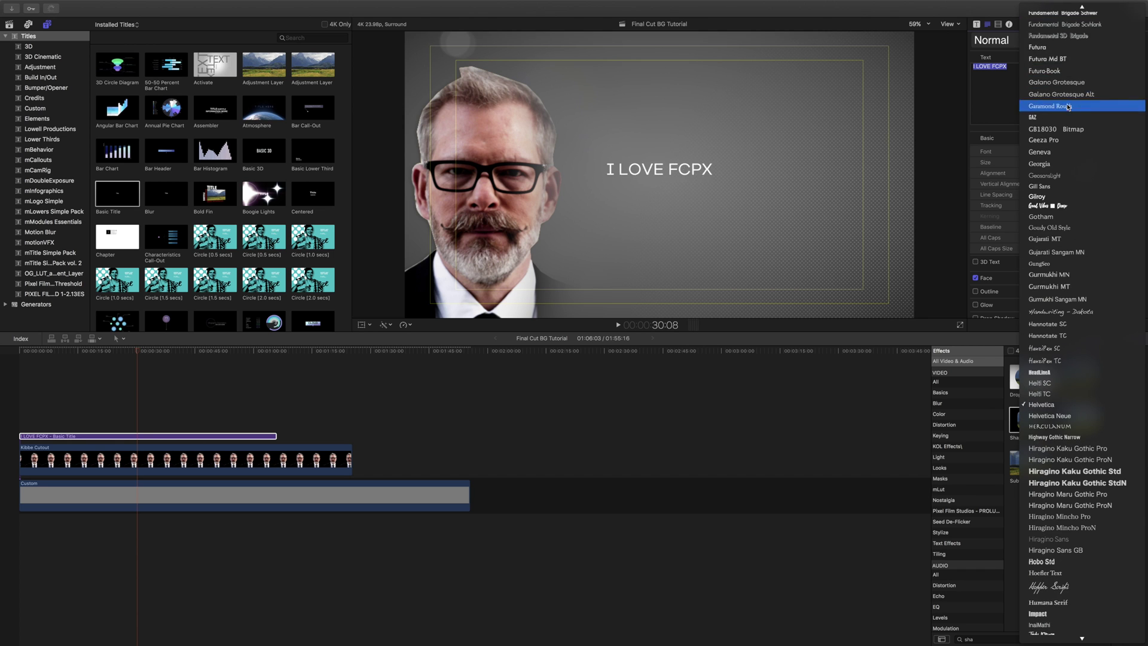
scroll(1068, 3, up, 8)
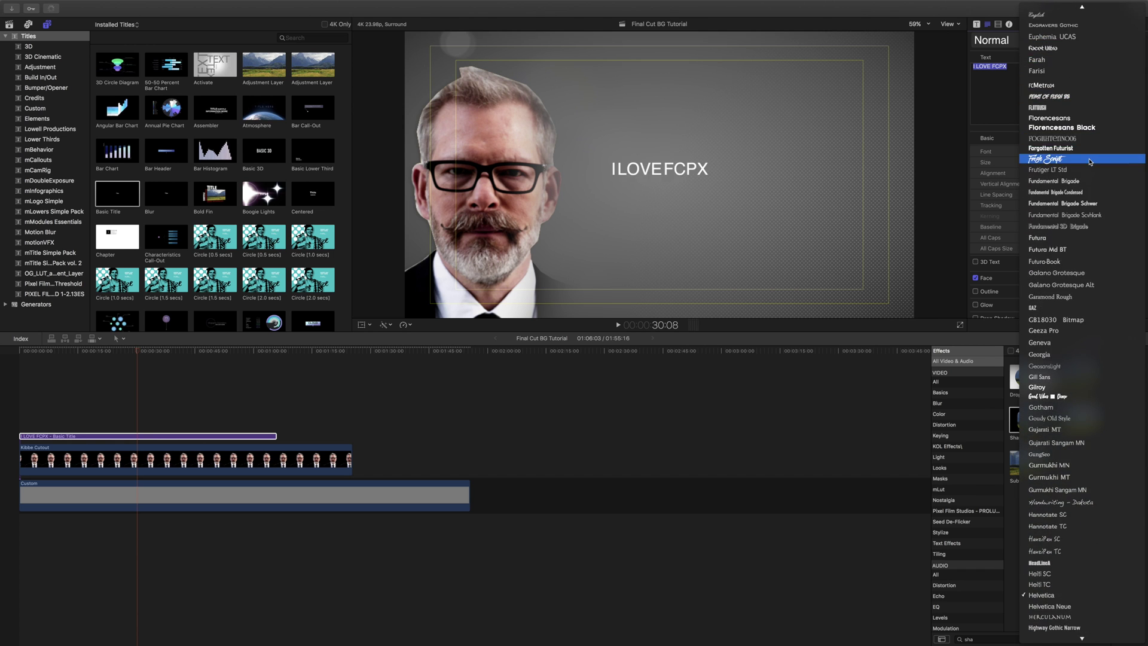
scroll(1078, 9, up, 7)
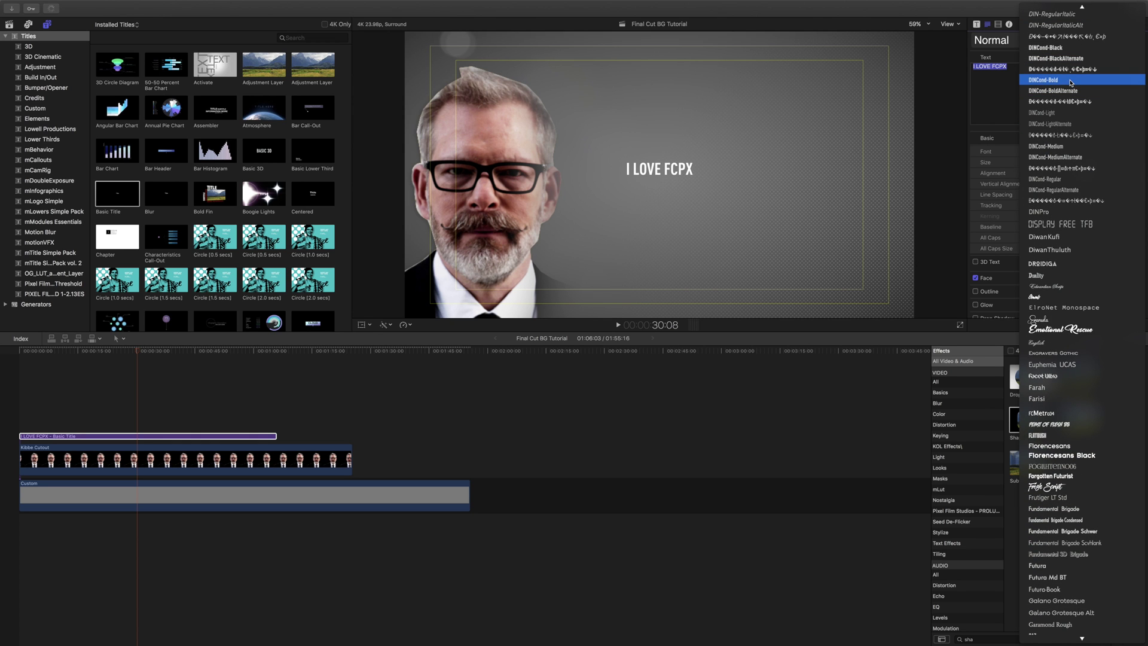
click(1071, 83)
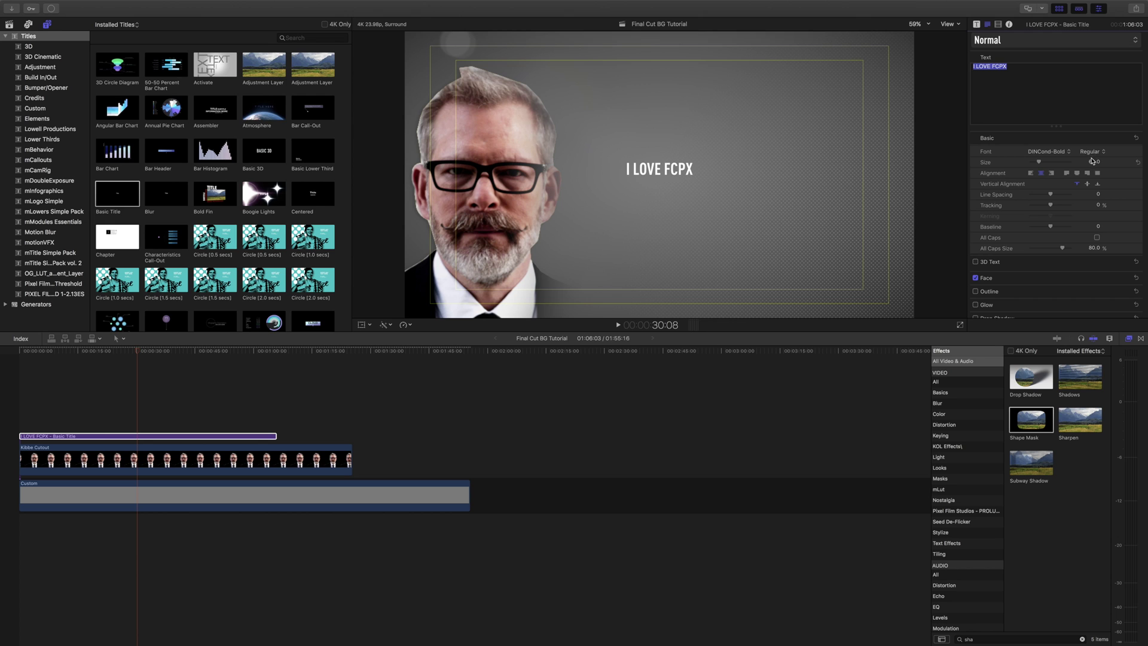
Set the title's size to 255 and move the text to the upper-right area of the picture
drag(1096, 163, 1095, 165)
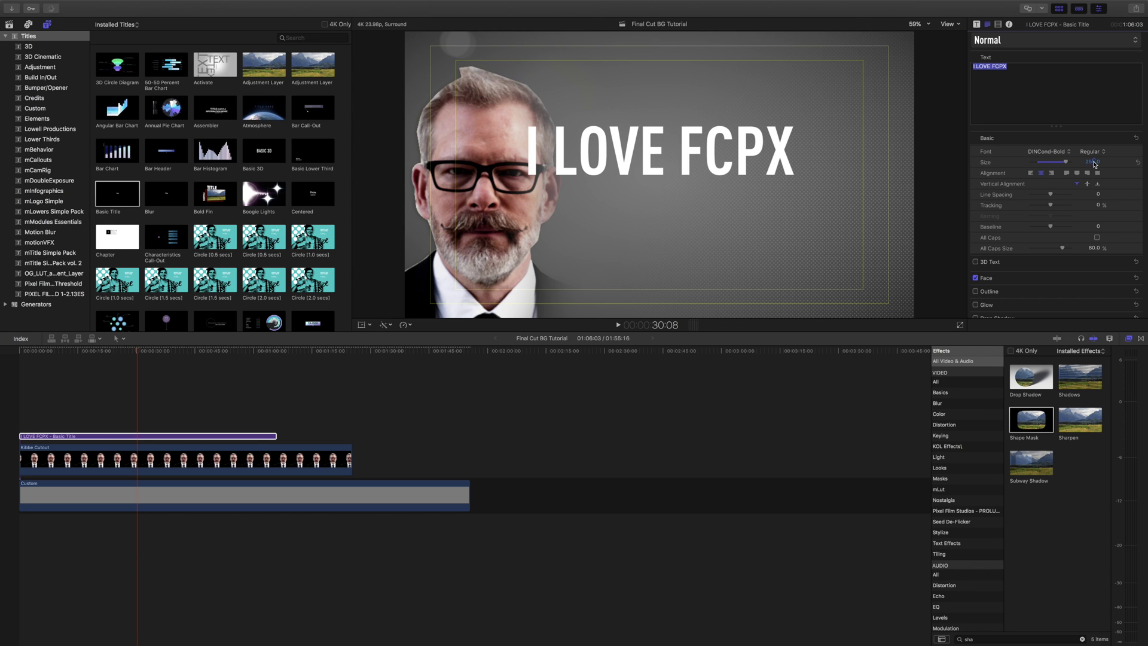
click(363, 325)
drag(660, 175, 759, 119)
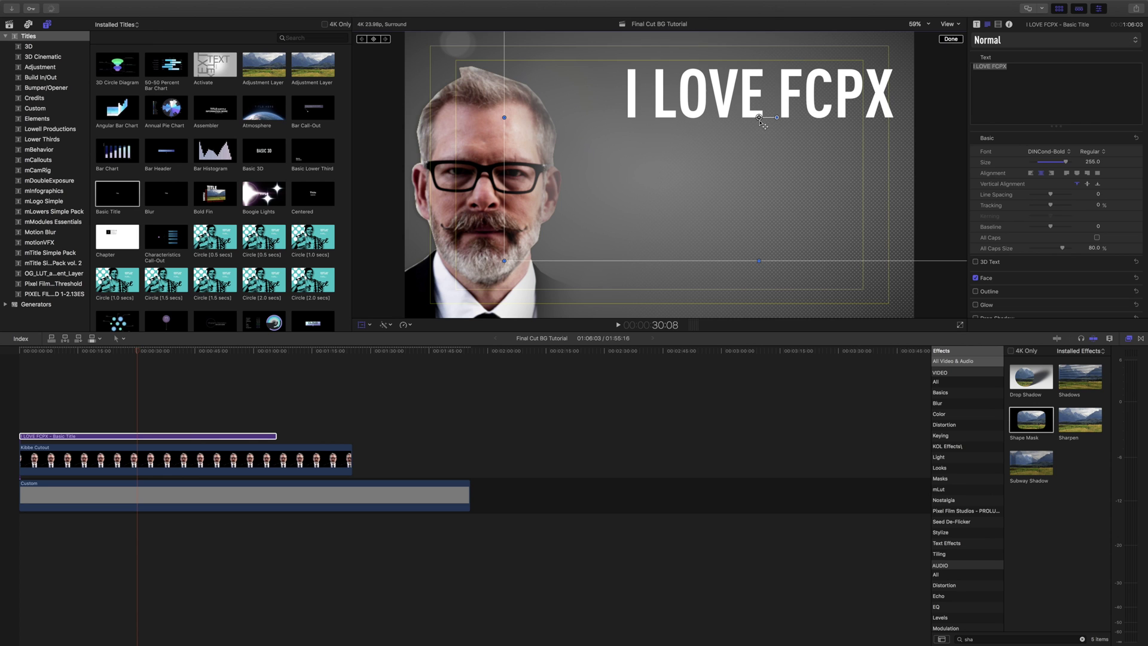
Search the generators for "shape" and place the Shapes generator above the cutout clip at the start of the timeline
click(7, 415)
click(28, 24)
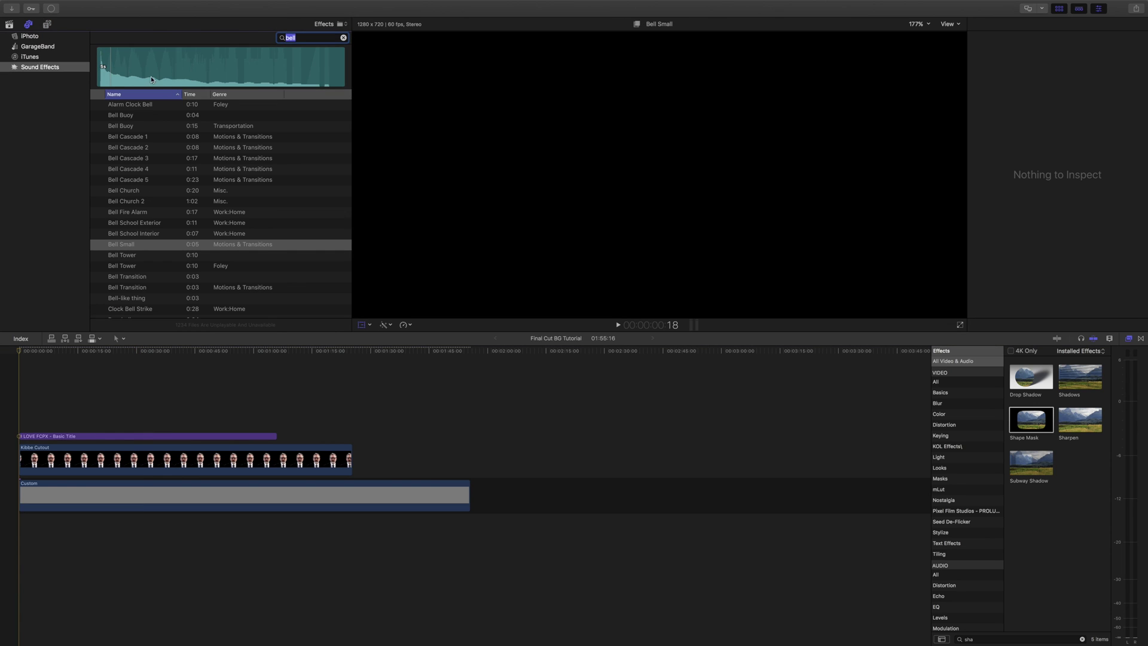
click(47, 24)
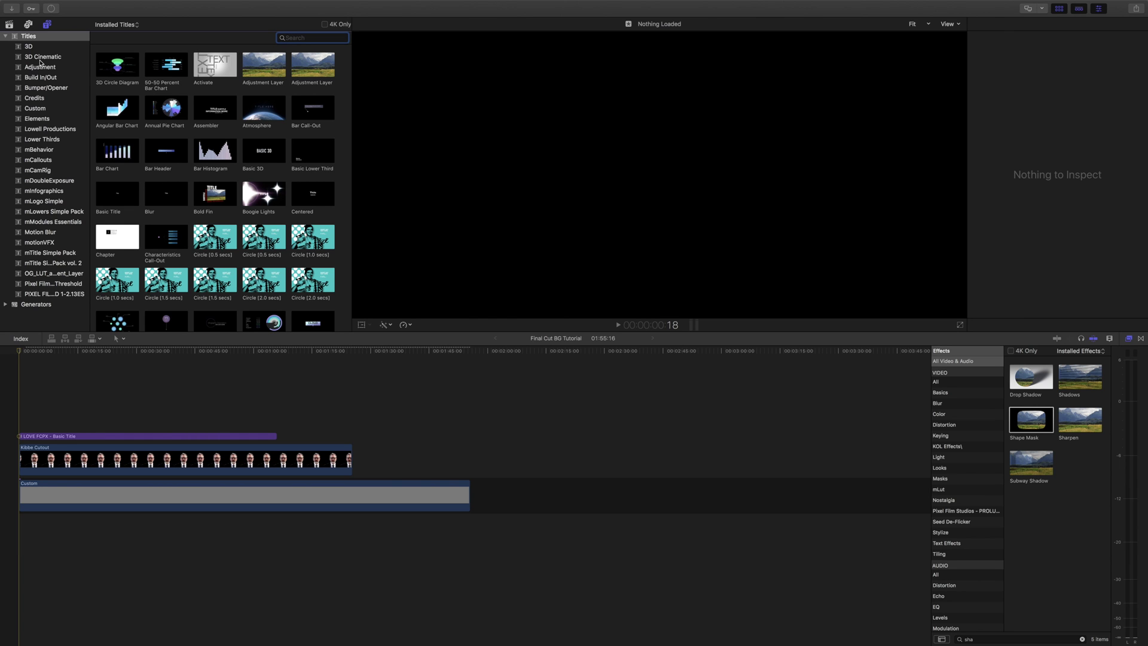
click(25, 304)
mouse_move(343, 10)
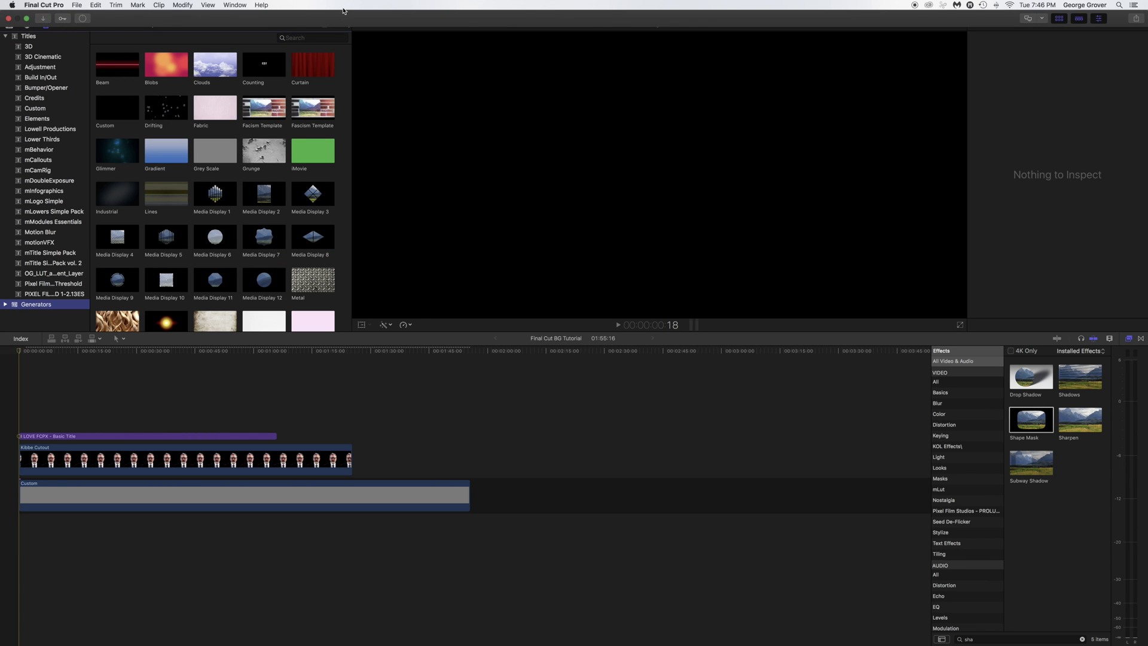
click(305, 40)
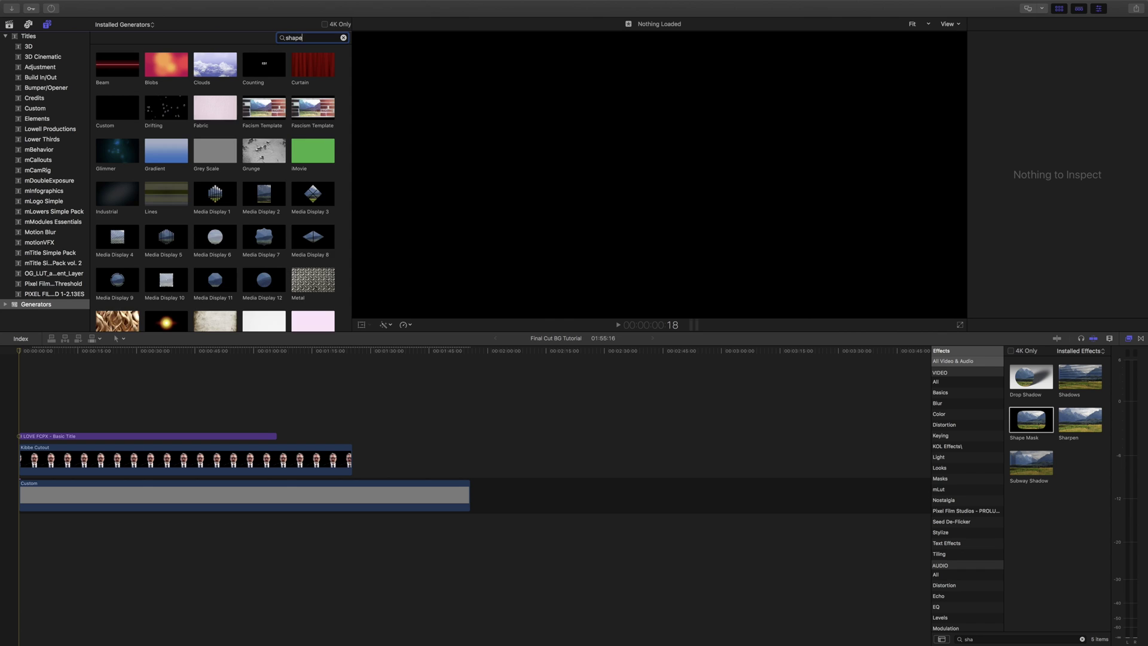
drag(109, 78, 8, 444)
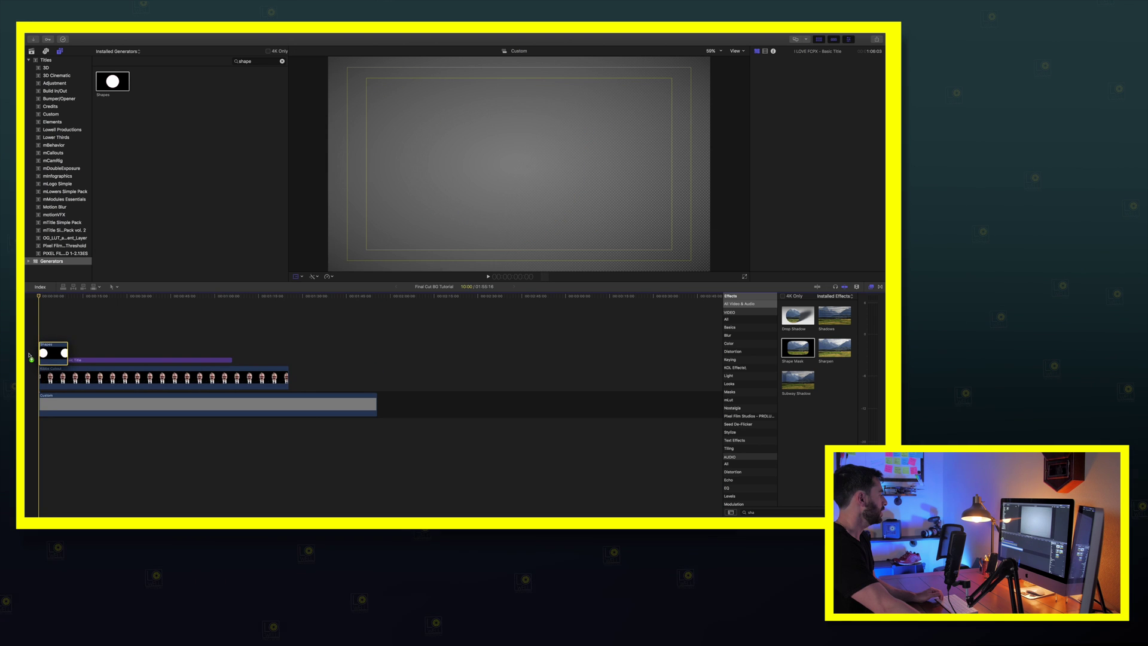
Extend the Shapes clip to the title's length of 01:06:03 and show its generator parameters with the playhead at about 18 seconds
drag(29, 356, 231, 350)
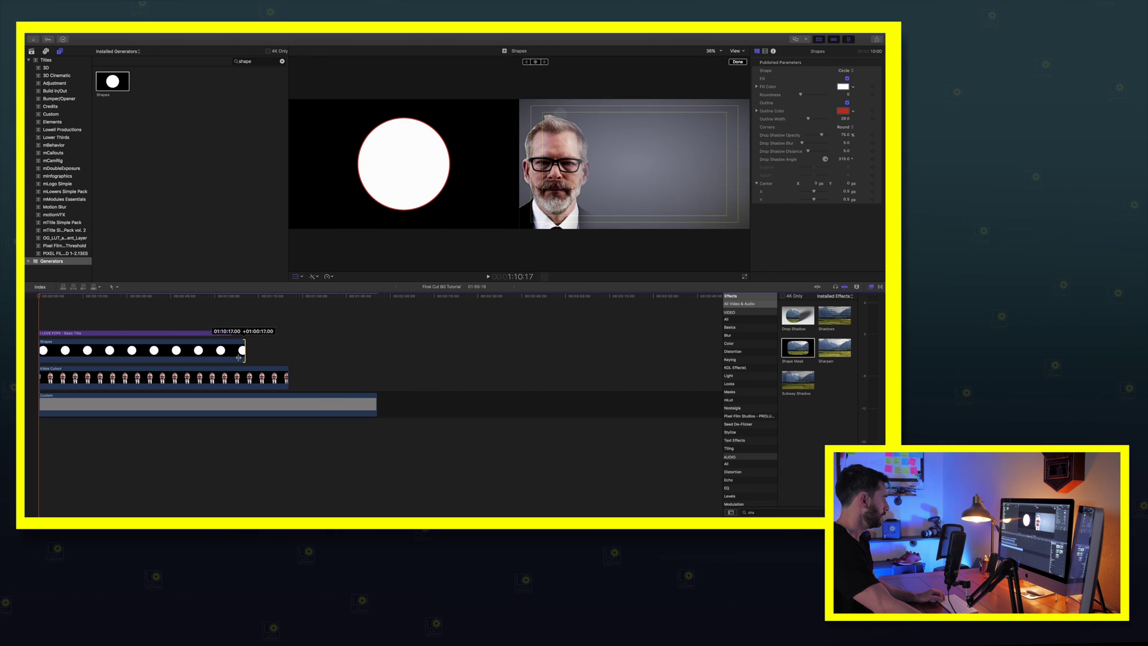
click(93, 347)
key(super+4)
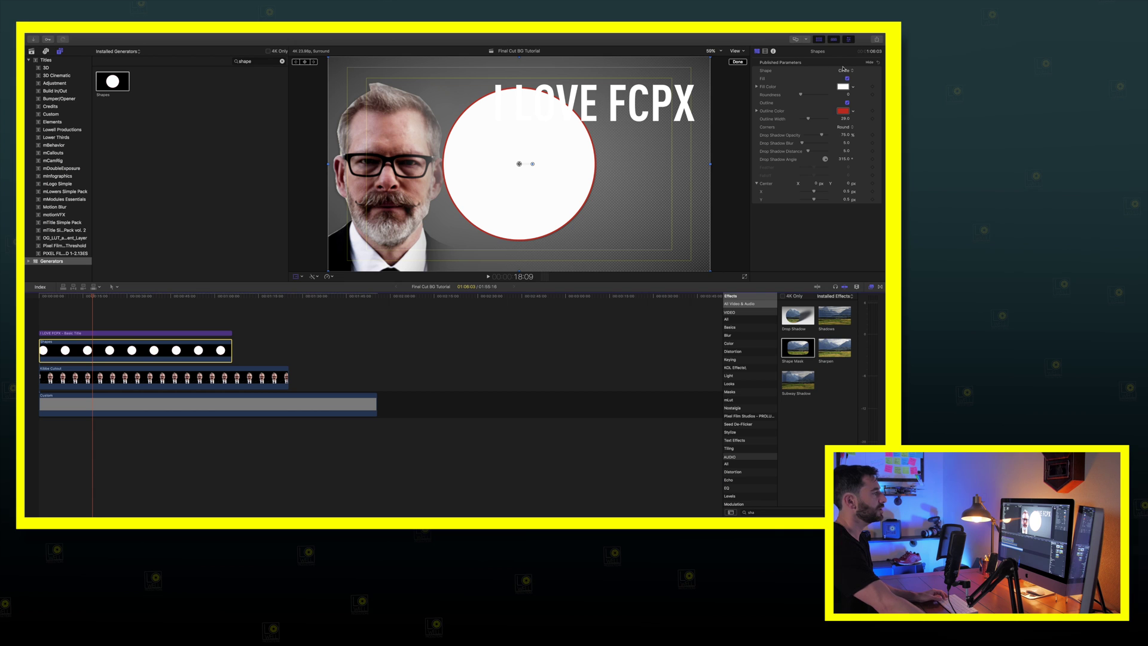
Change the Shapes generator's shape to Rectangle and turn off its outline
click(844, 70)
click(850, 88)
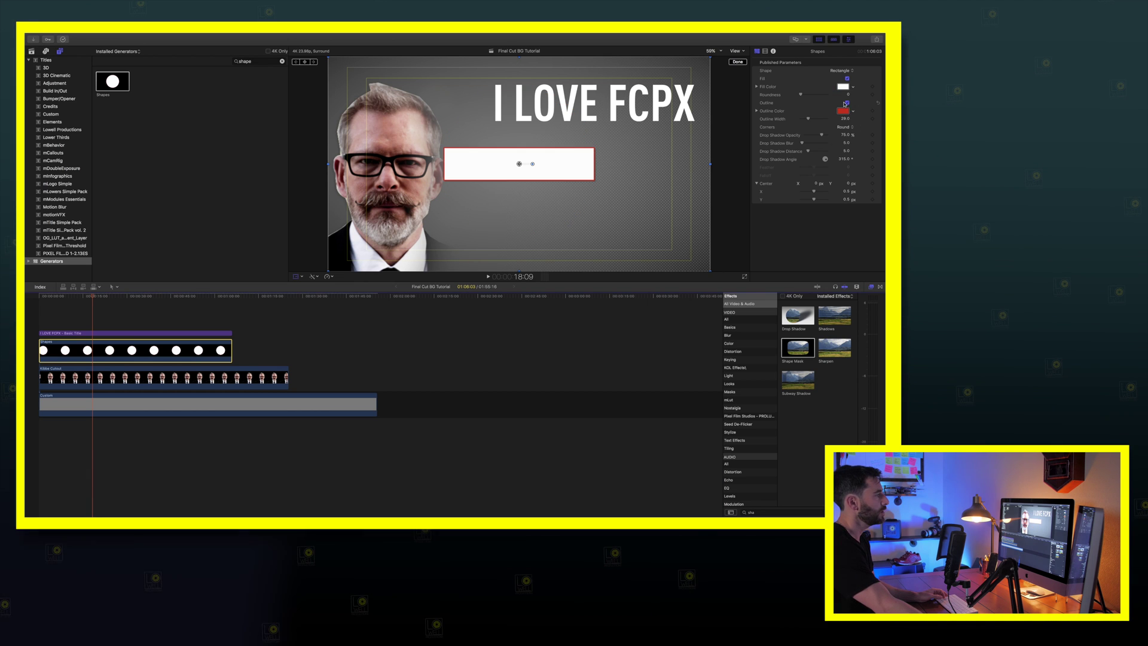
click(847, 103)
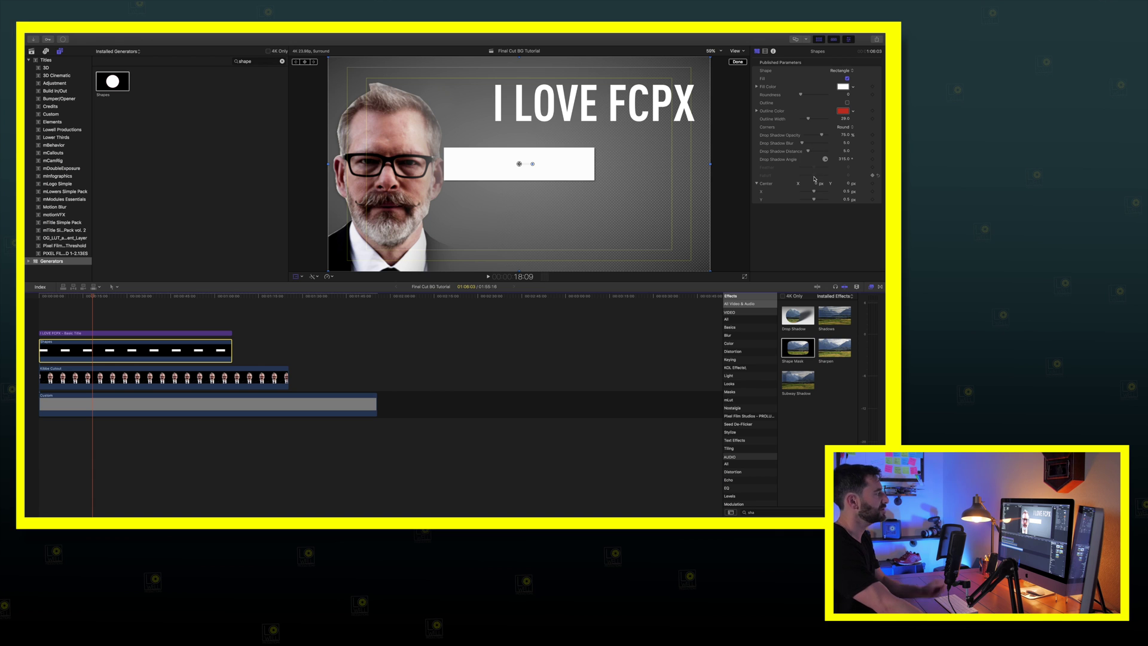
Set the rectangle's fill color to the very dark teal saved among the color swatches
click(843, 87)
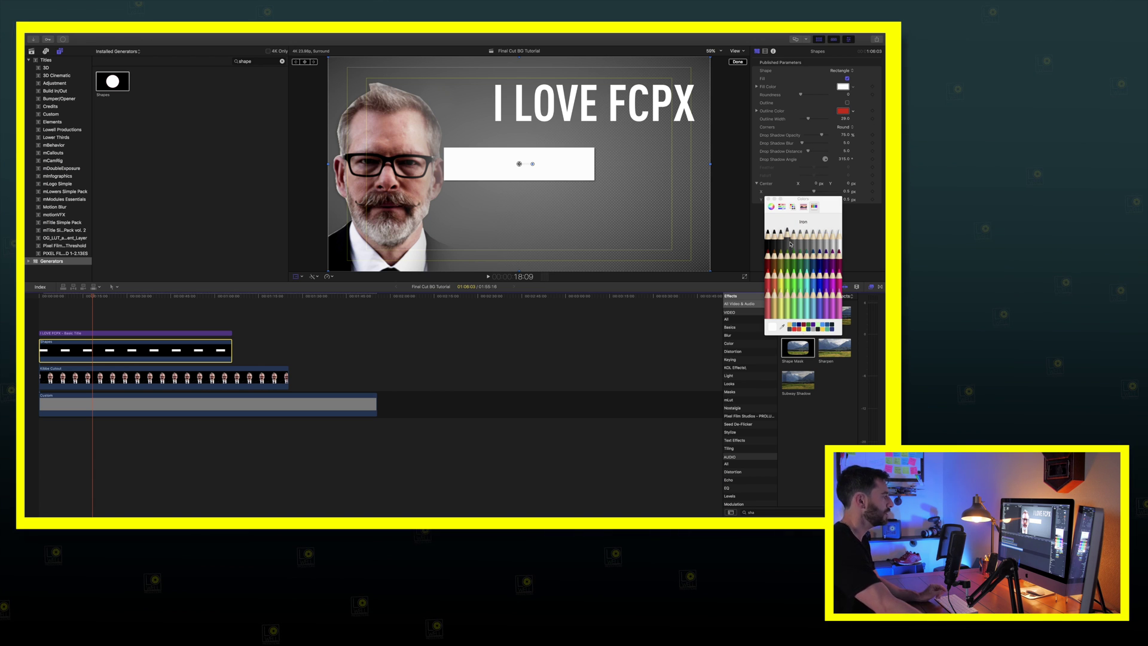
click(829, 327)
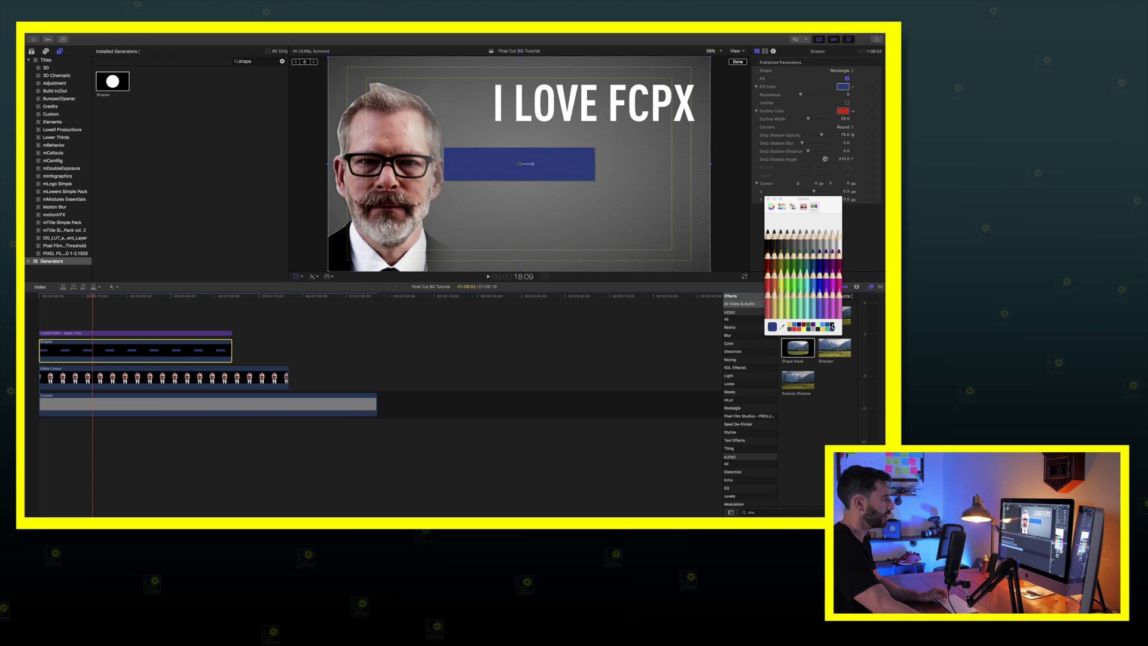
click(831, 326)
Move the rectangle behind the I LOVE FCPX title and scale it into a banner reaching the picture's right edge
drag(535, 157, 547, 99)
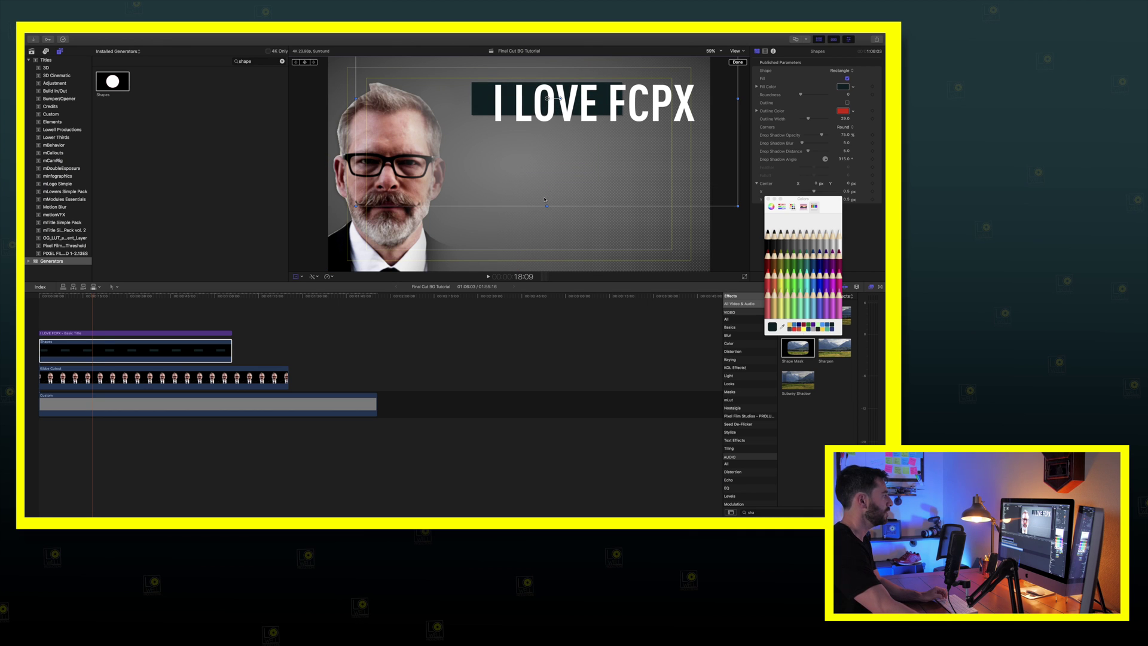
drag(547, 205, 547, 232)
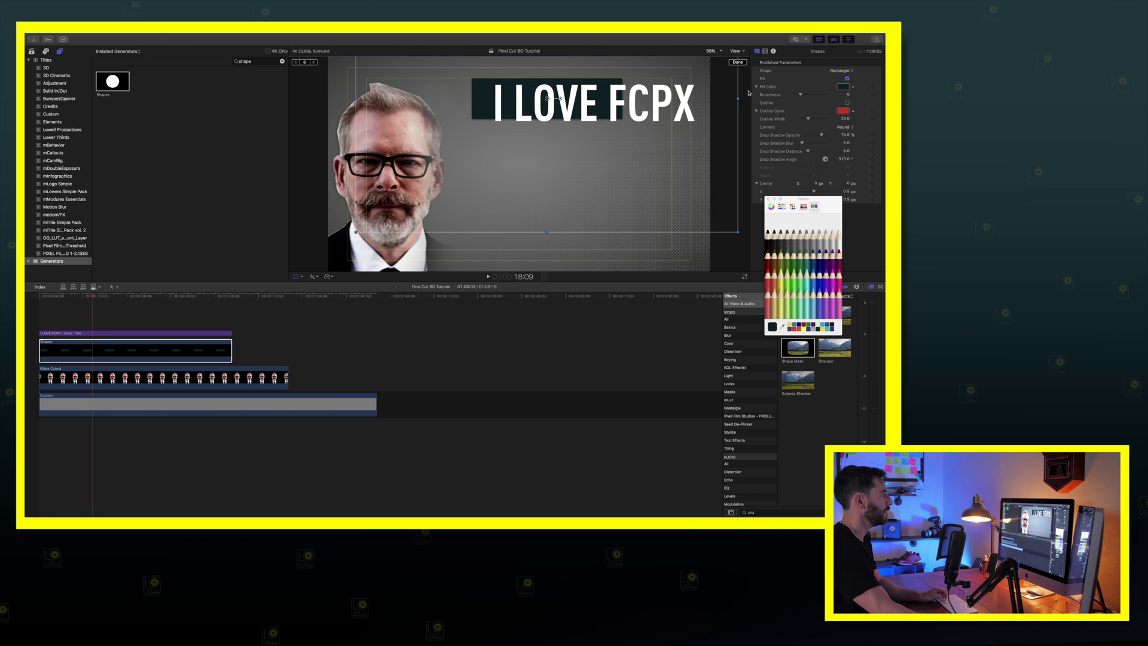
drag(738, 97, 803, 97)
drag(607, 91, 670, 99)
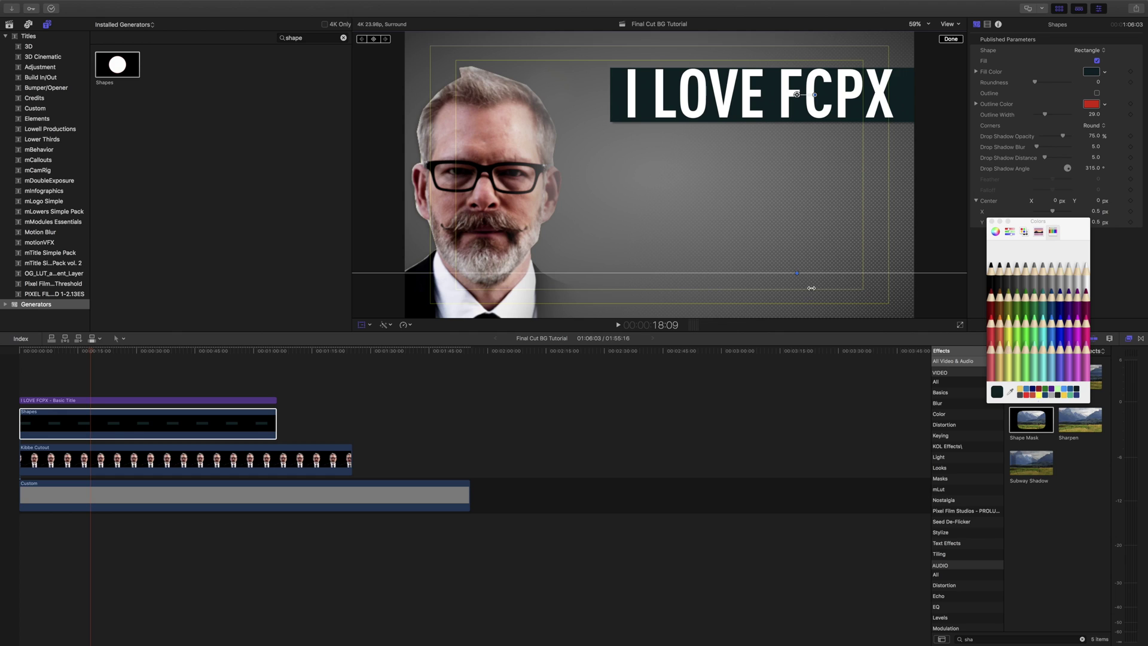
drag(799, 276, 821, 166)
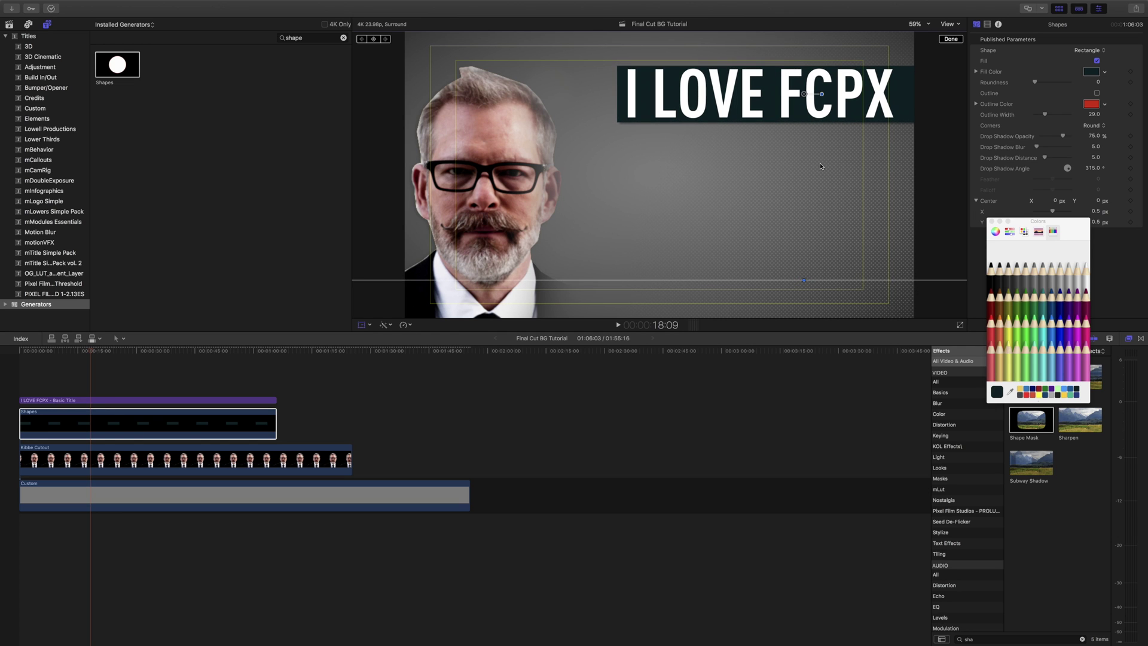
Set the Shapes clip's opacity to 95%
click(989, 27)
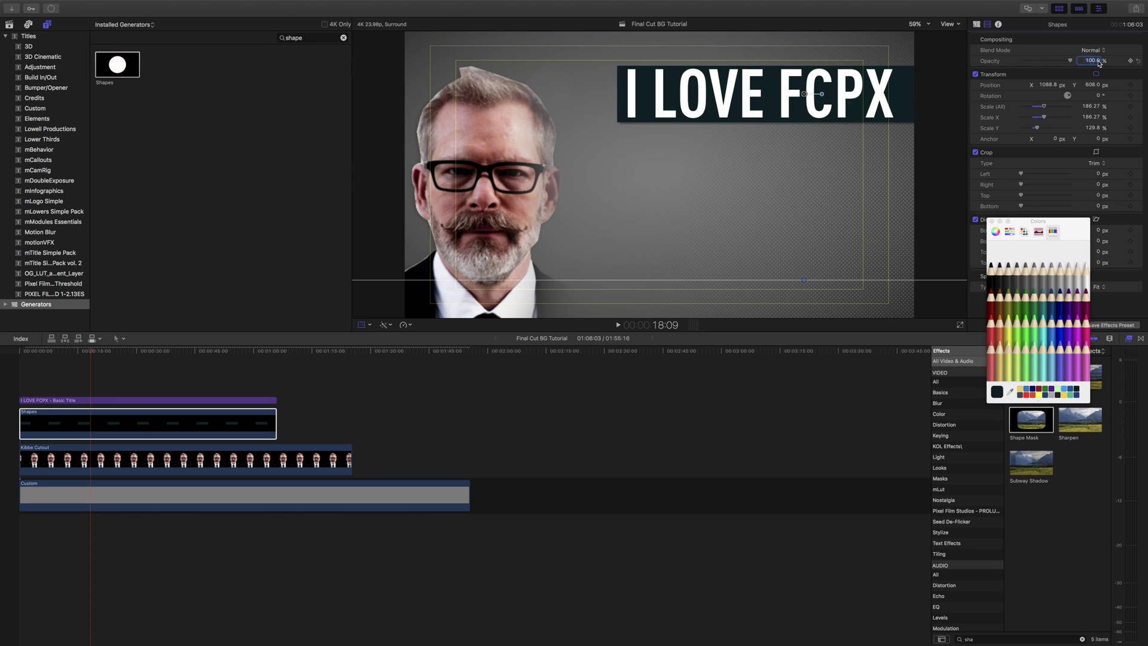
text(90)
key(Return)
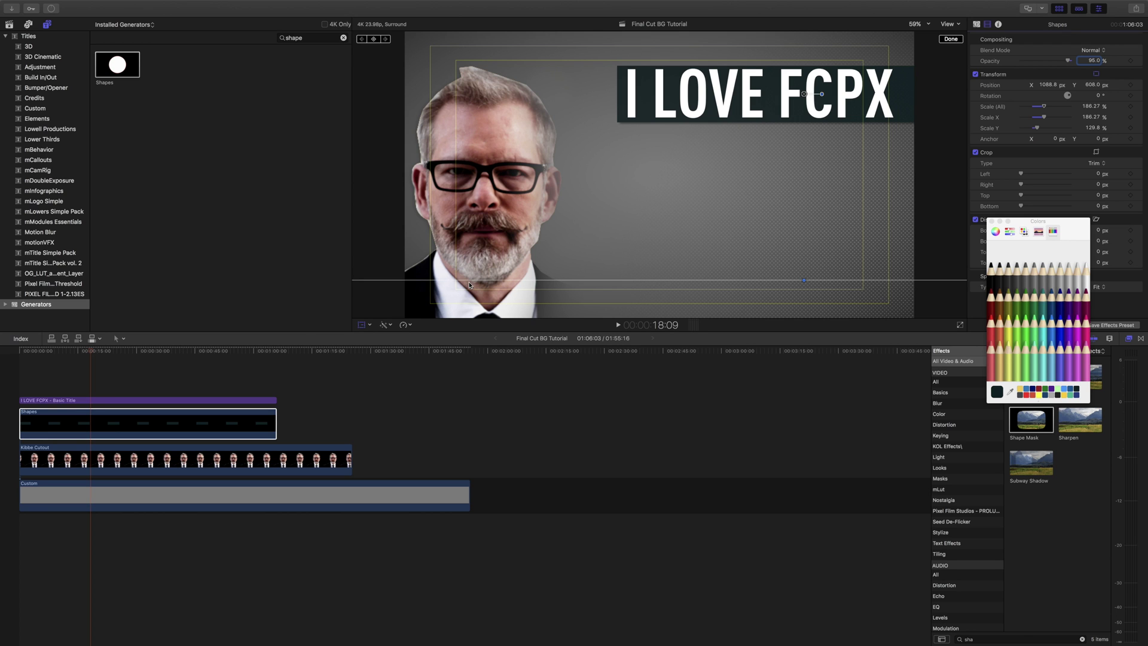
Play the composite from the start of the timeline to check the title over its banner
click(96, 380)
key(Home)
key(space)
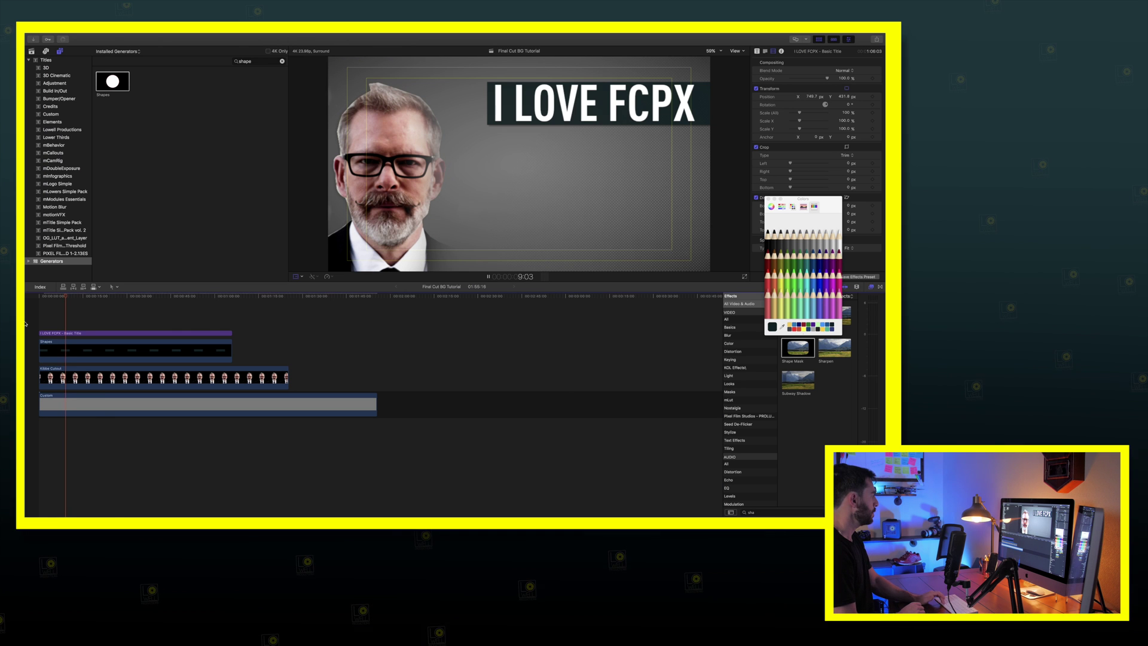
key(space)
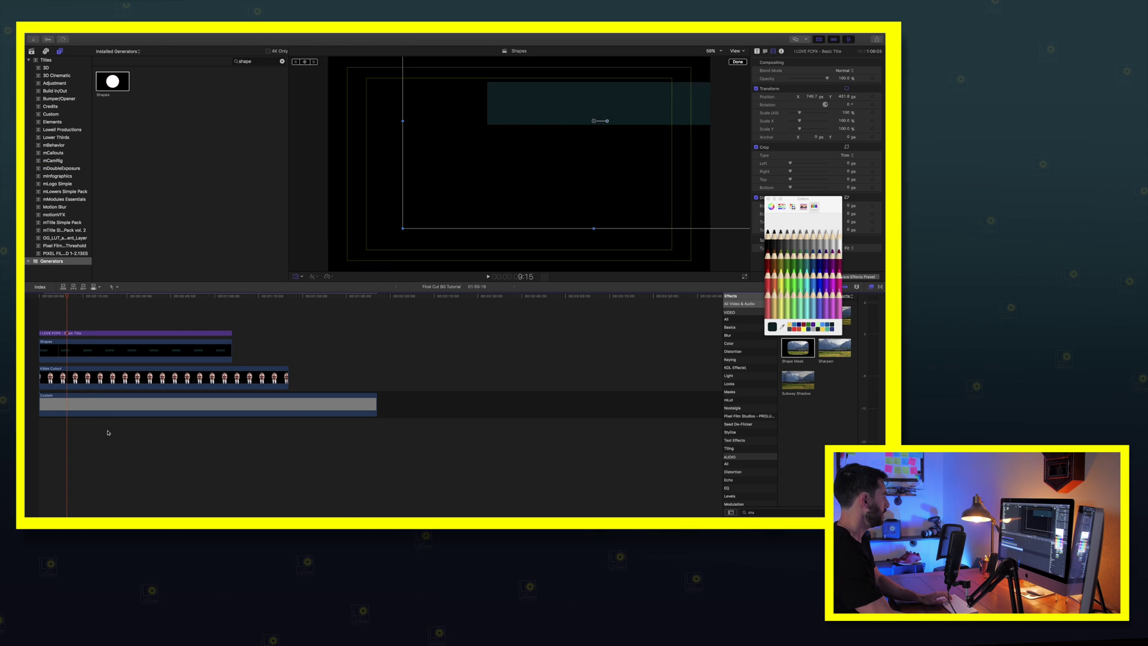
Clear the effects search and add the Highlights effect from the Light category to the background clip
click(84, 405)
scroll(772, 192, up, 10)
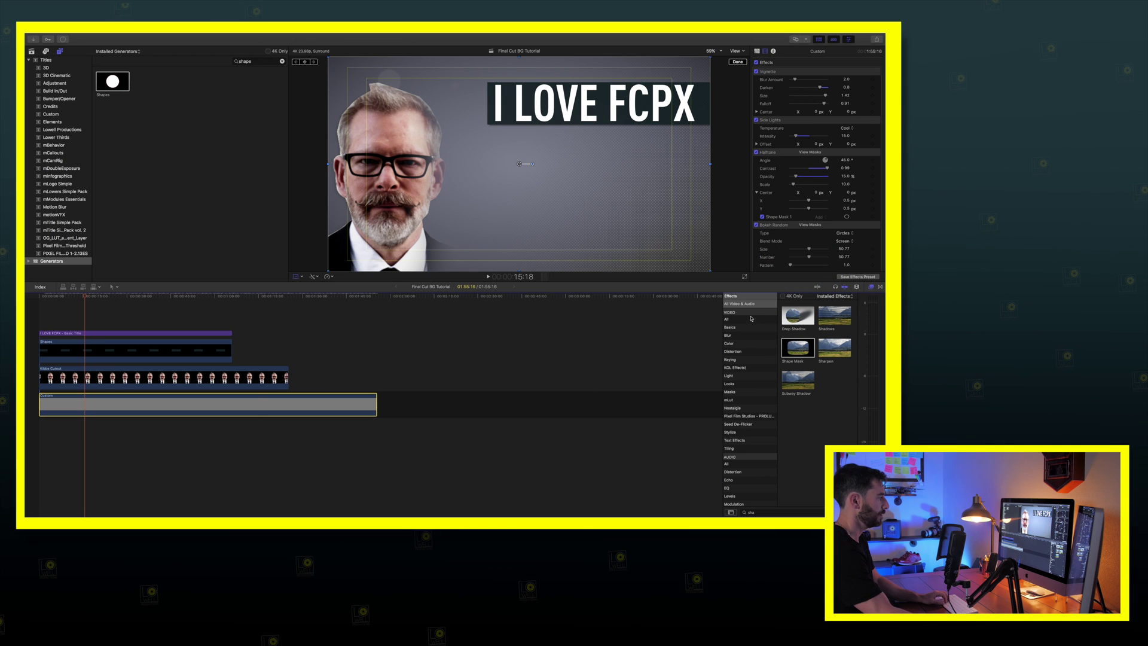
click(732, 376)
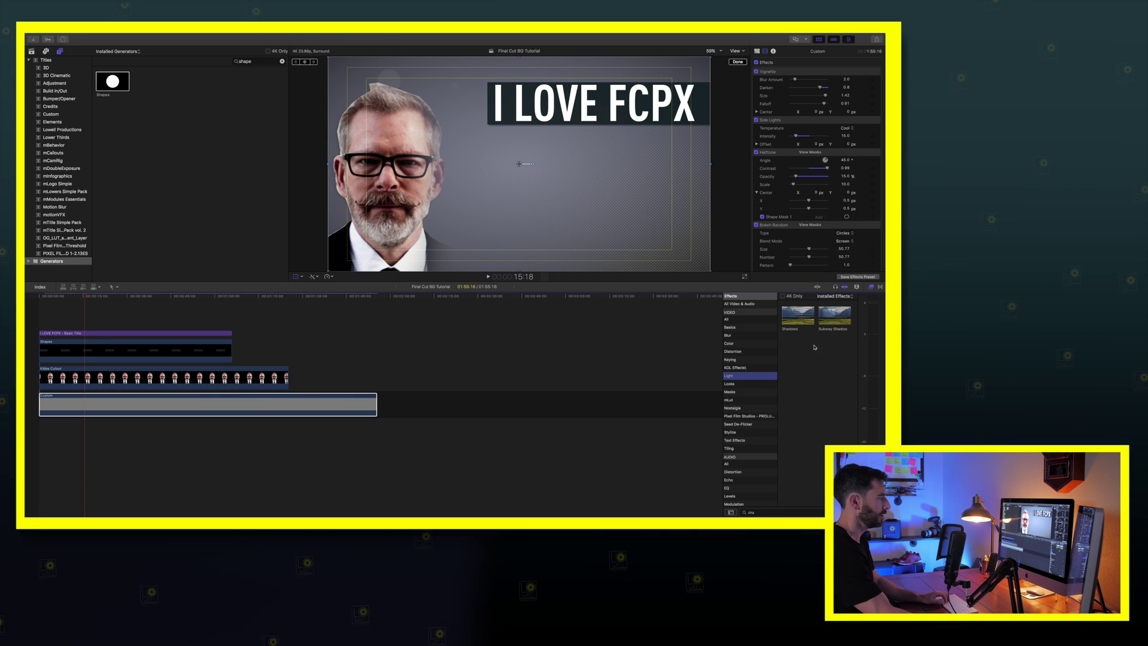
click(879, 513)
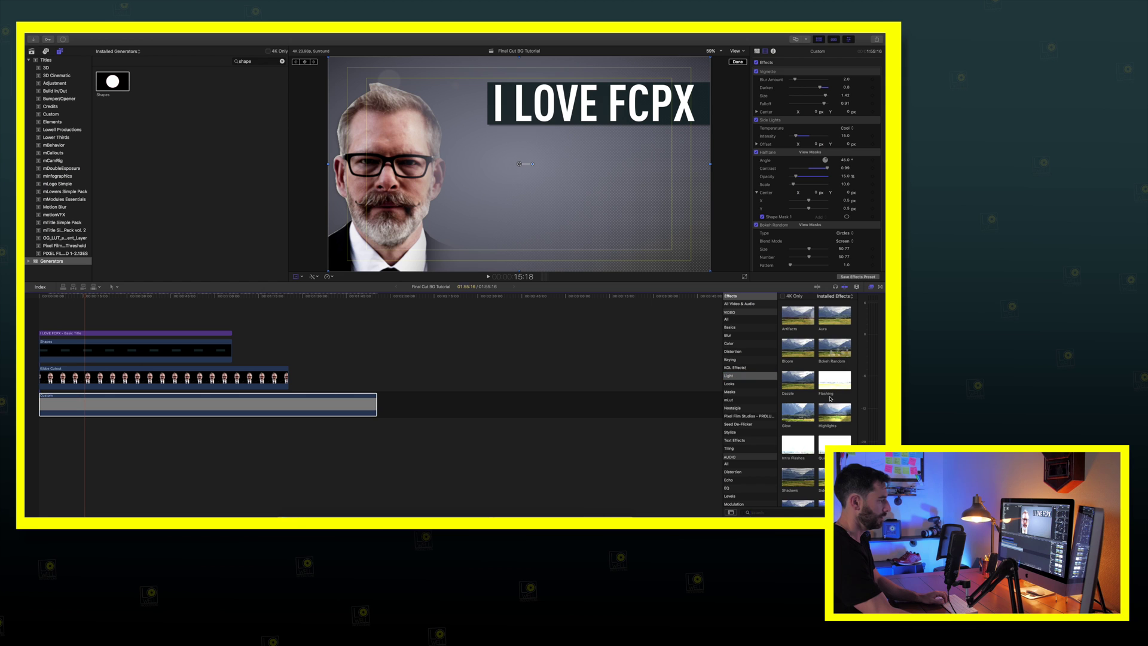
scroll(837, 413, down, 2)
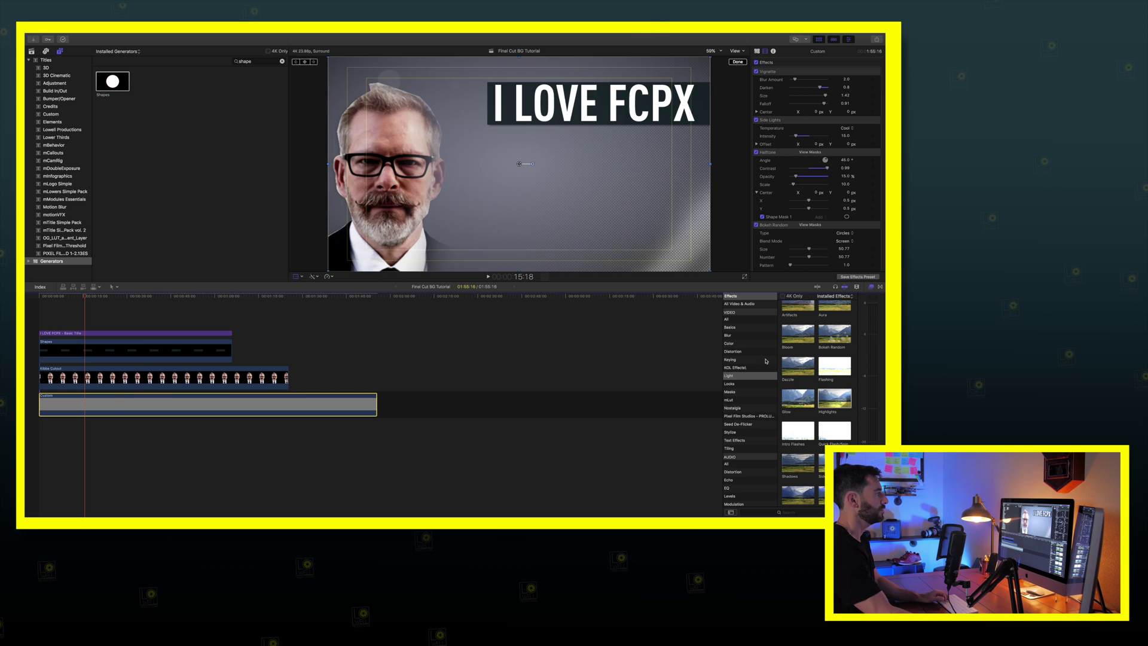
scroll(767, 92, down, 3)
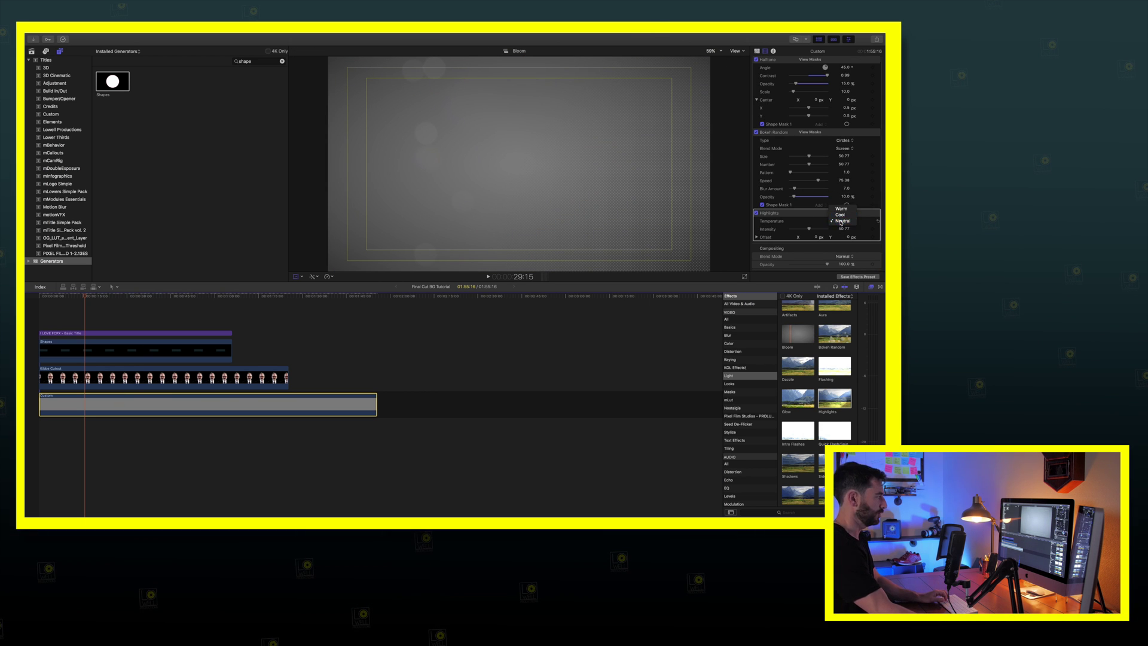
Set the Highlights effect's temperature to Neutral and its intensity to 10
click(842, 221)
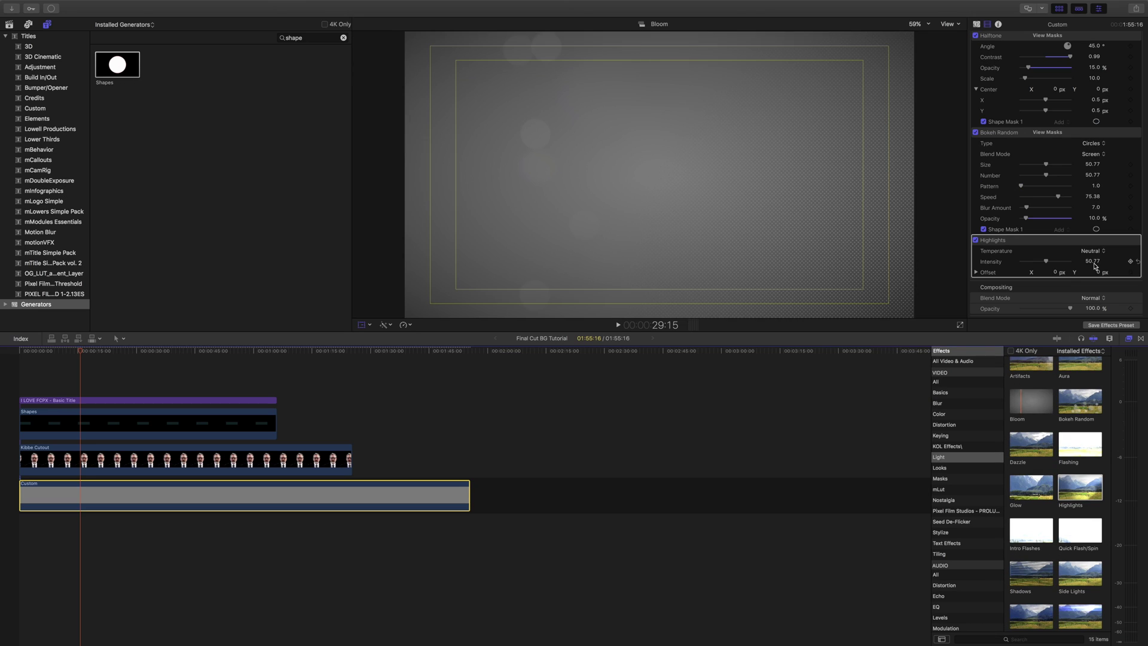
click(1092, 262)
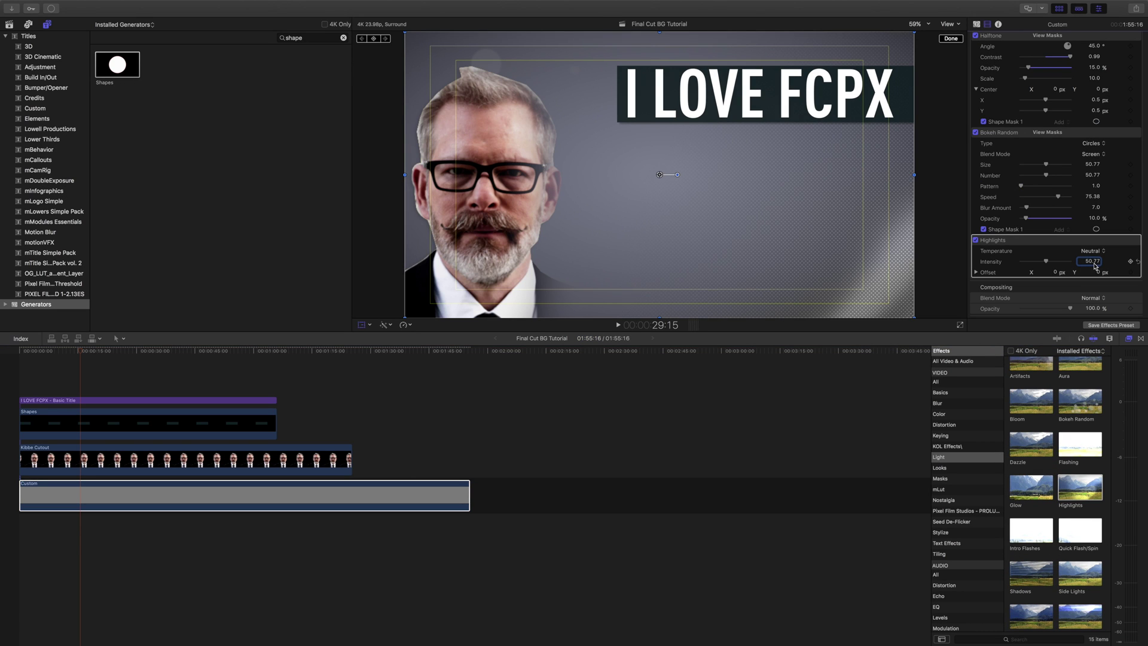
key(Return)
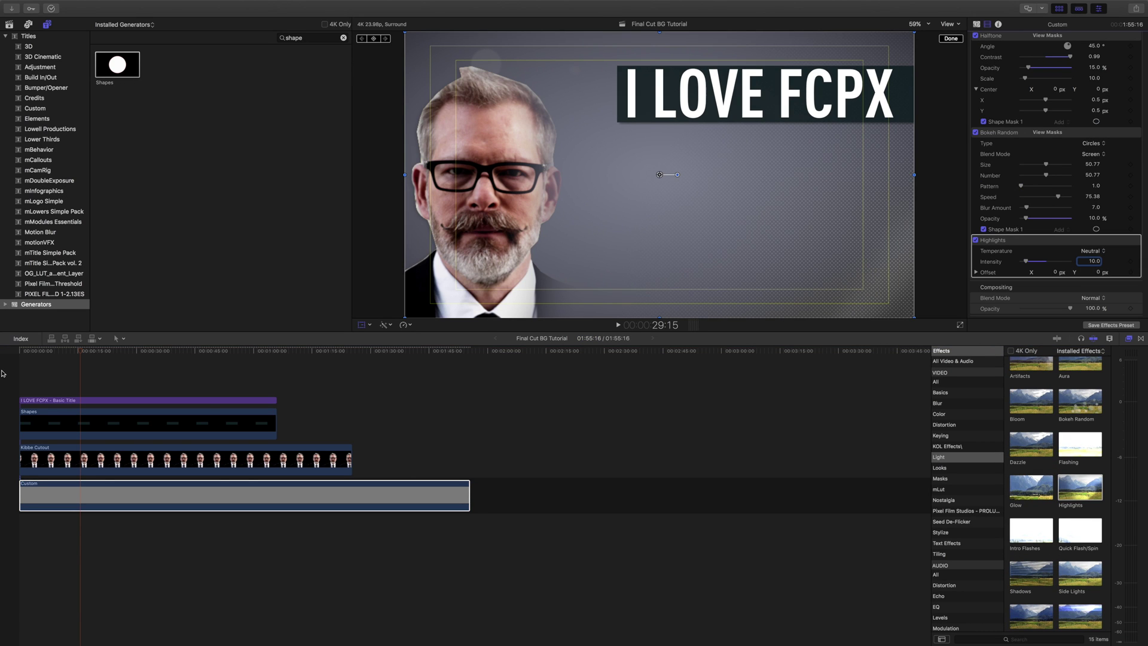
Play the timeline from the beginning to review the background with the added highlights
click(3, 373)
key(Home)
key(space)
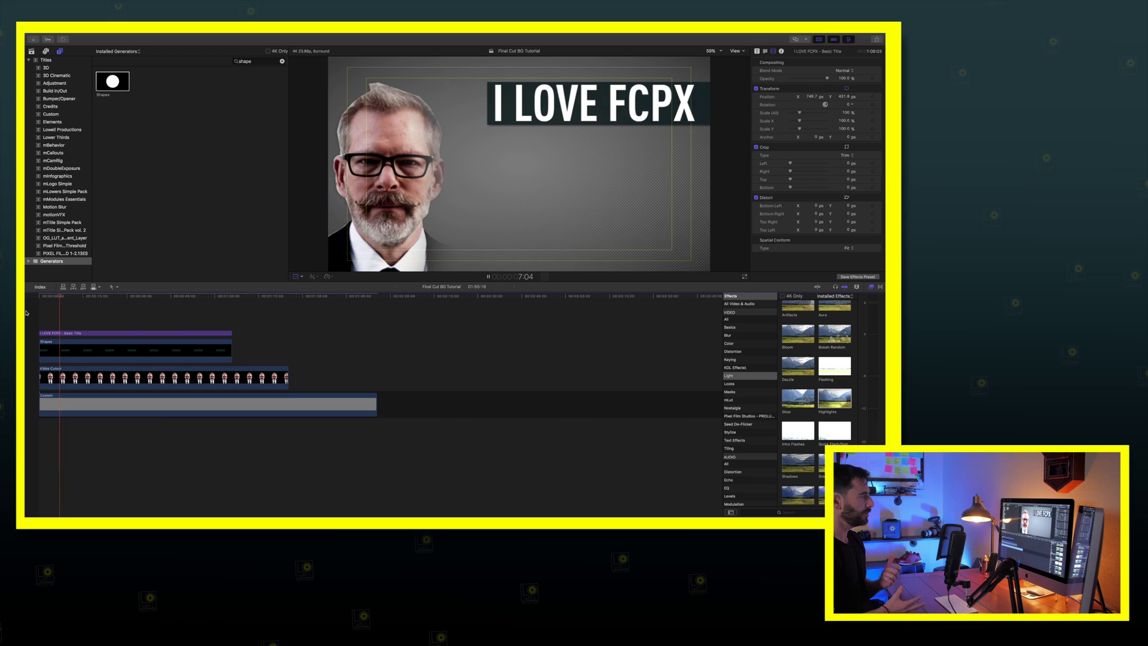
key(space)
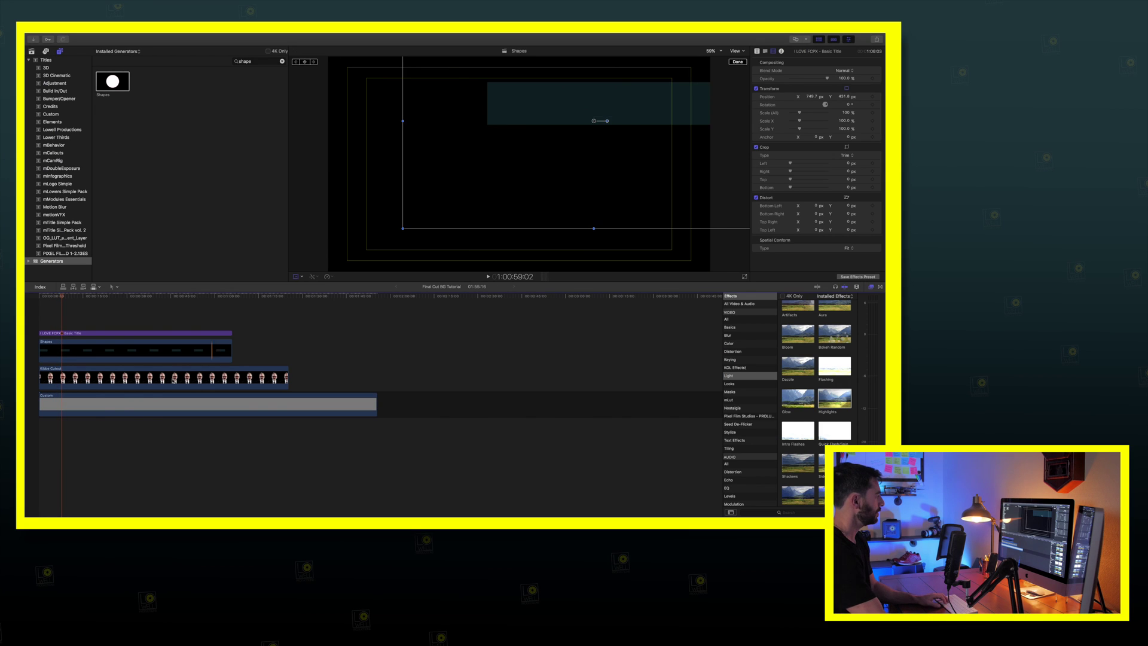
Turn off all effects on the background clip to show the plain grey generator
click(100, 405)
scroll(753, 65, up, 5)
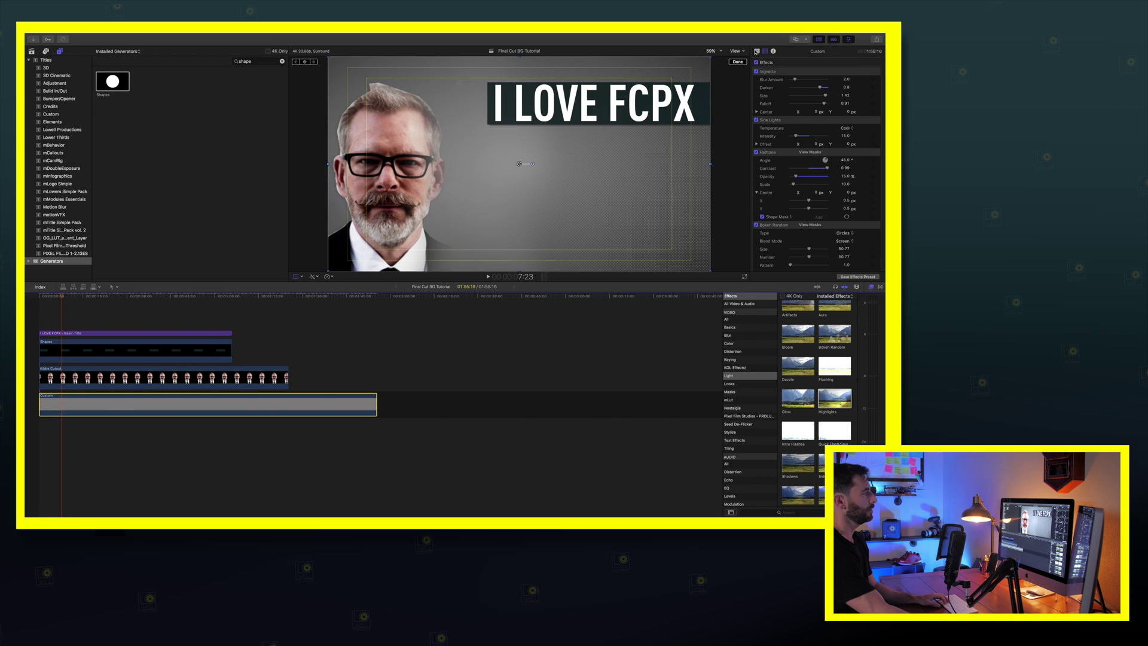
click(756, 62)
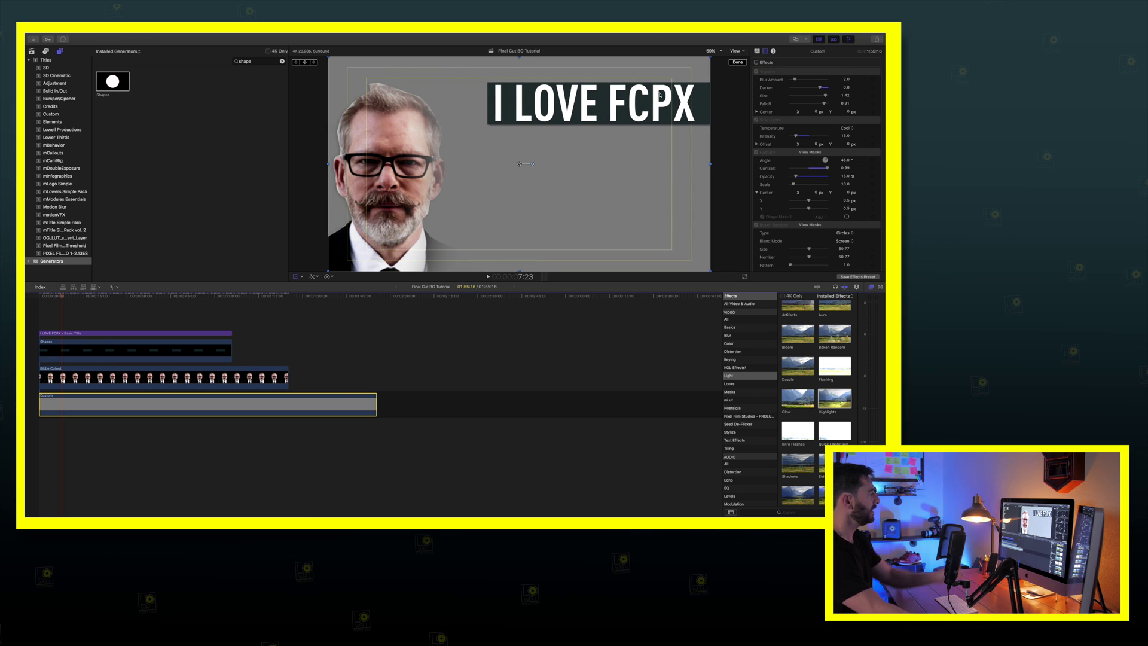
Disable the cutout, Shapes and title clips so that only the background is displayed
click(110, 382)
key(v)
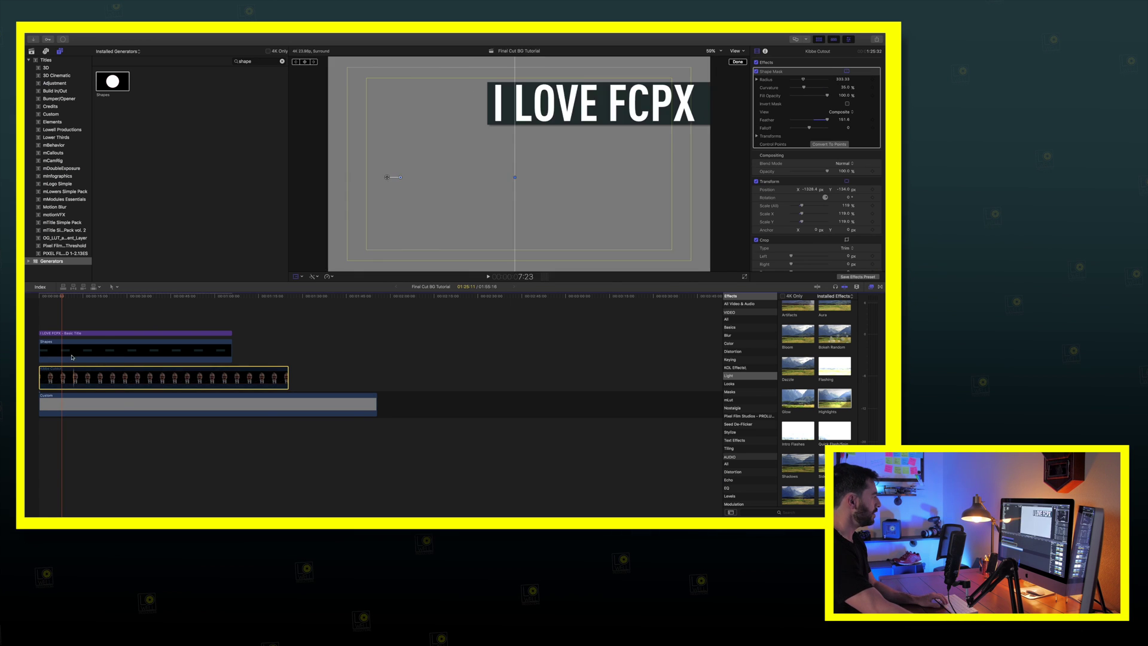
click(71, 355)
click(65, 334)
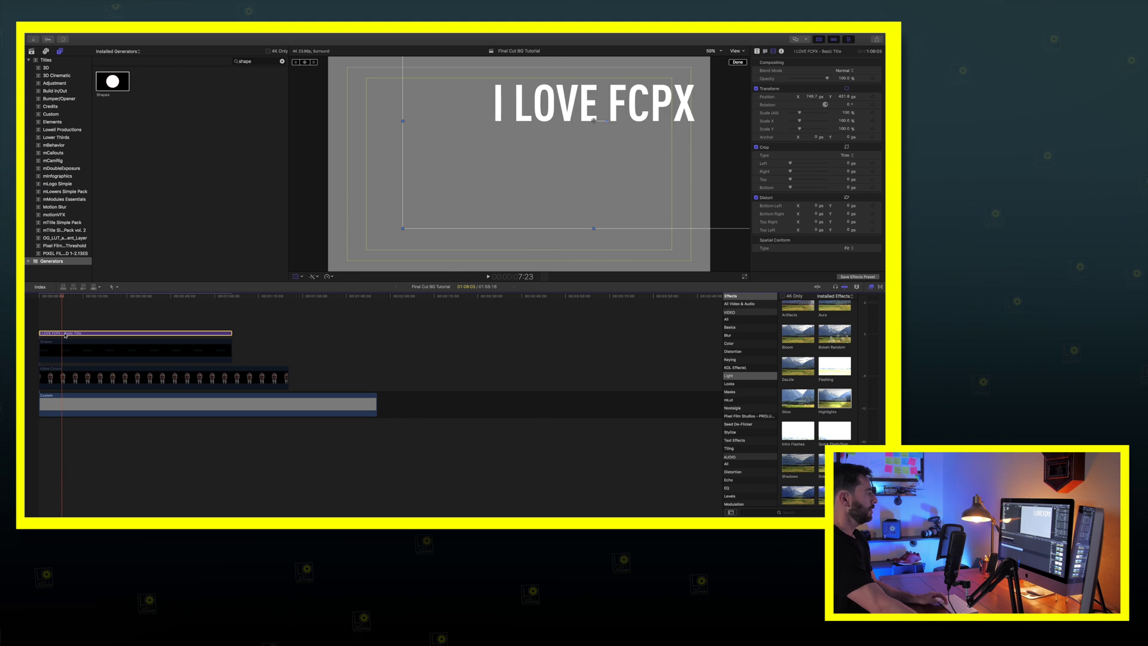
key(v)
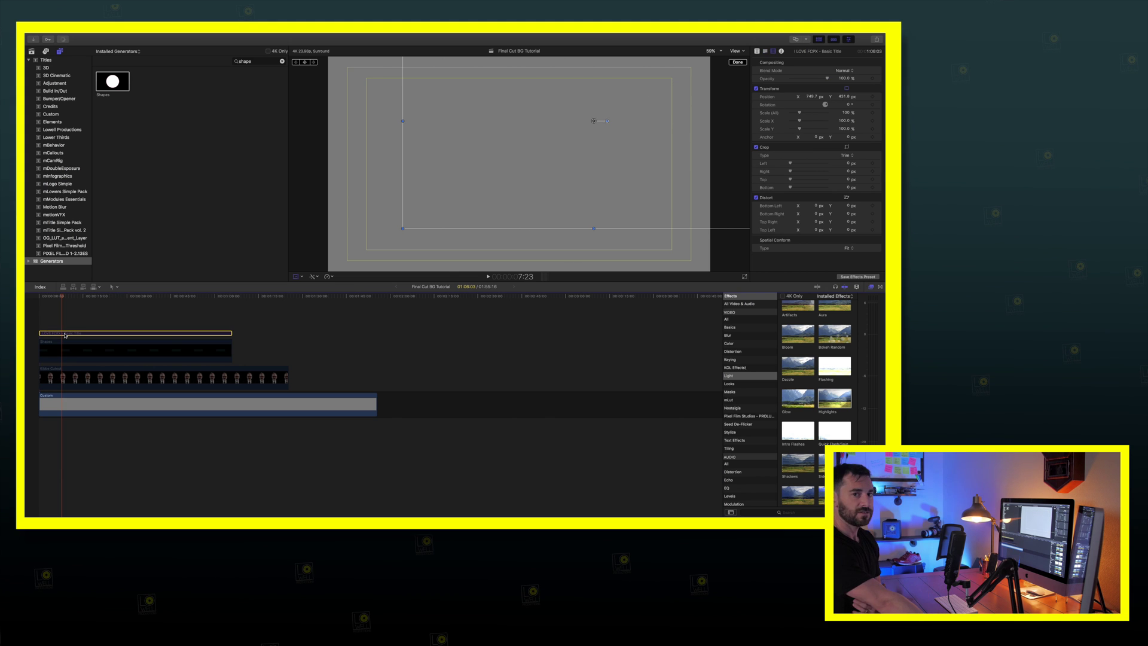
Reactivate the background clip's effects as a group and switch off Vignette, Side Lights, Halftone, Bokeh Random and Highlights individually
click(59, 407)
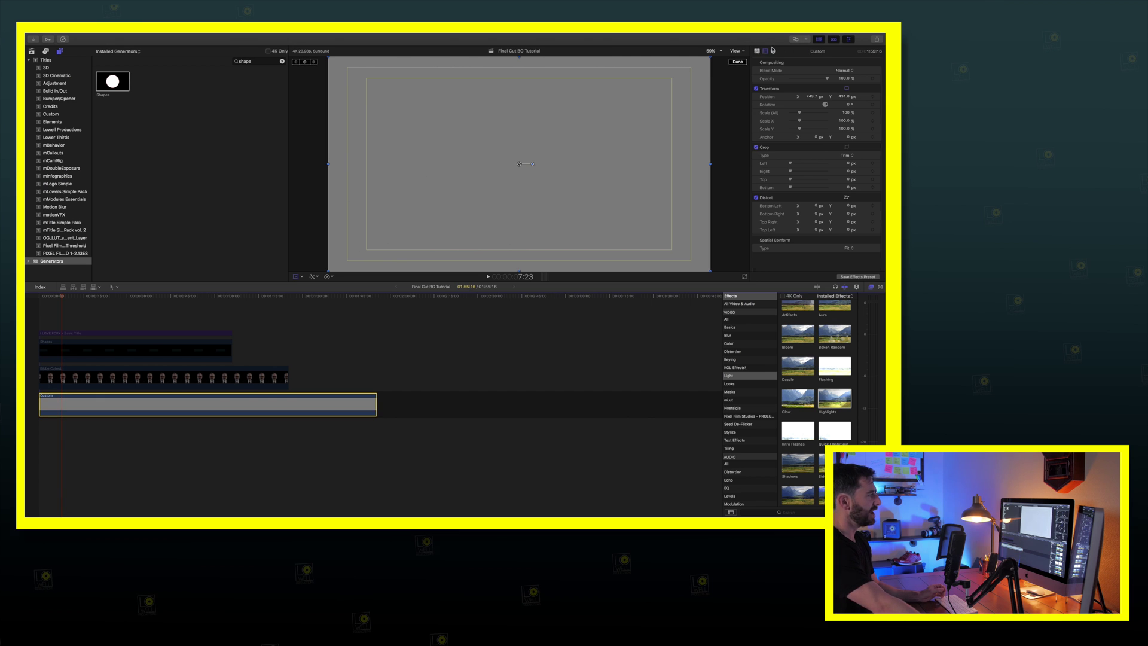
click(757, 63)
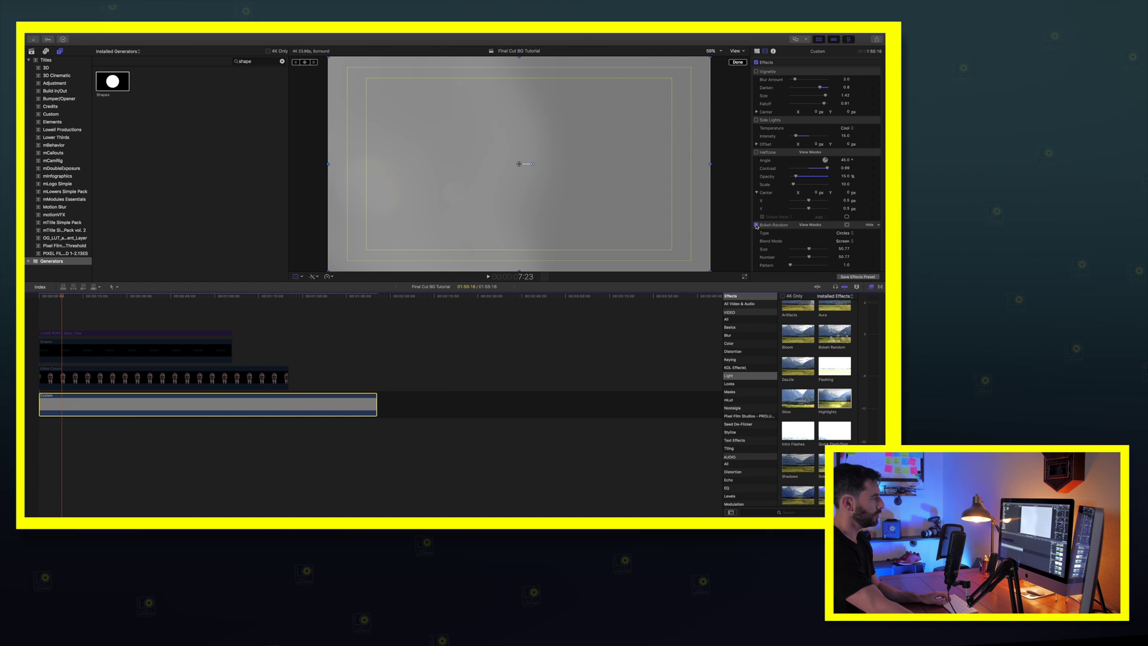
scroll(756, 226, down, 5)
scroll(756, 226, down, 2)
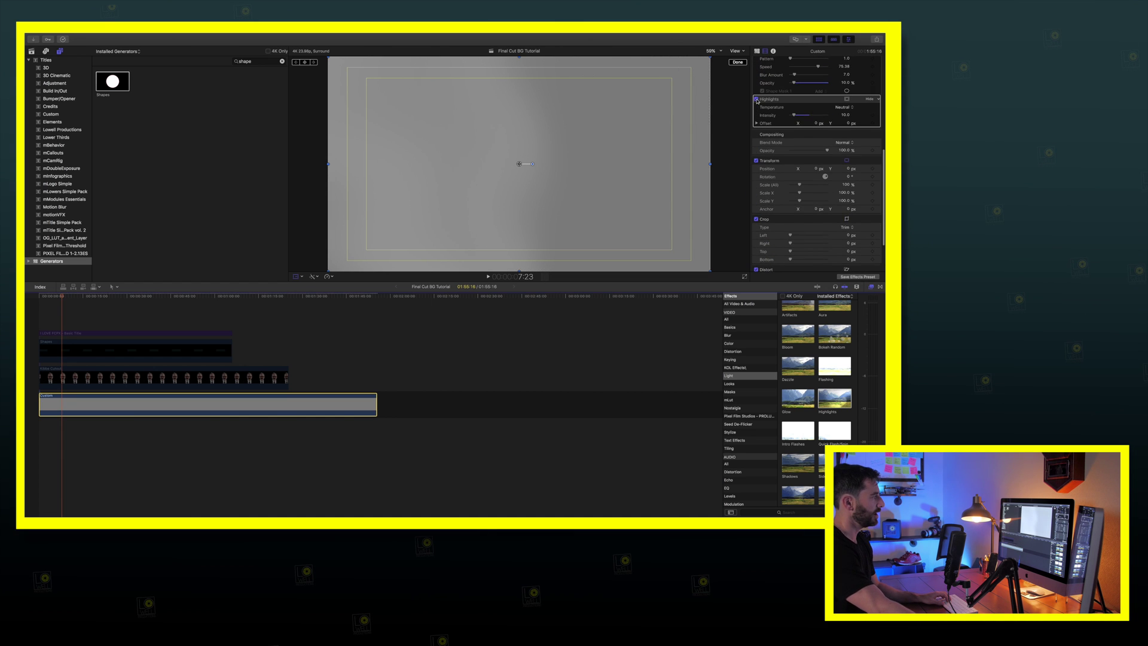
click(756, 99)
Turn the background's Vignette, Side Lights, Halftone, Bokeh Random and Highlights effects back on one at a time
scroll(756, 89, up, 7)
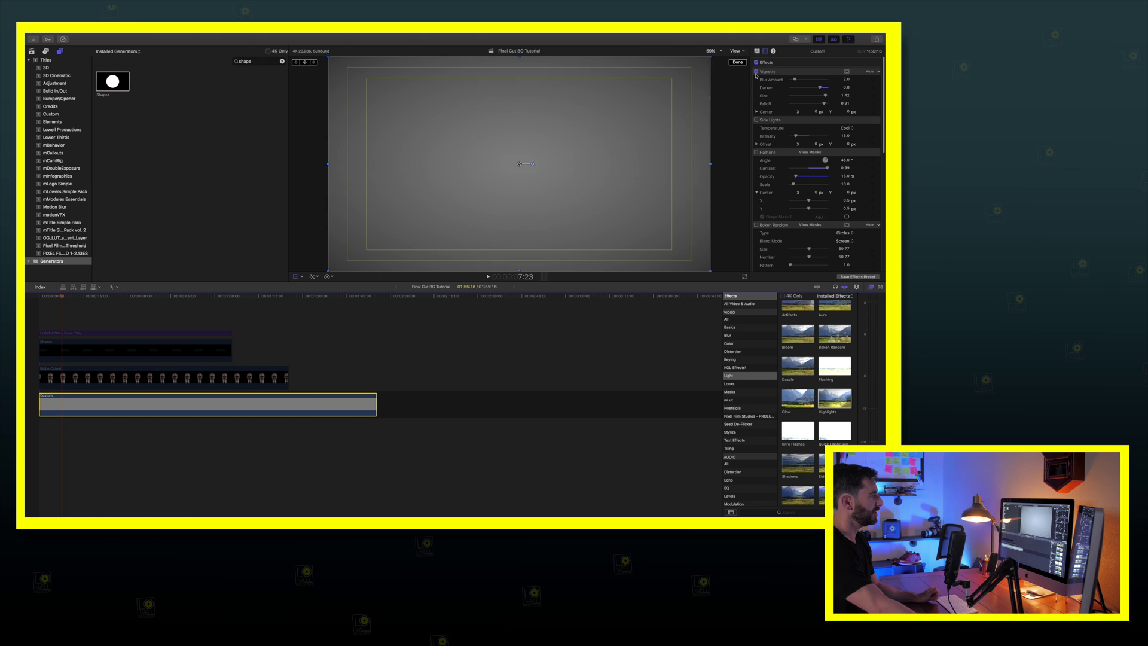
click(757, 153)
scroll(758, 171, down, 3)
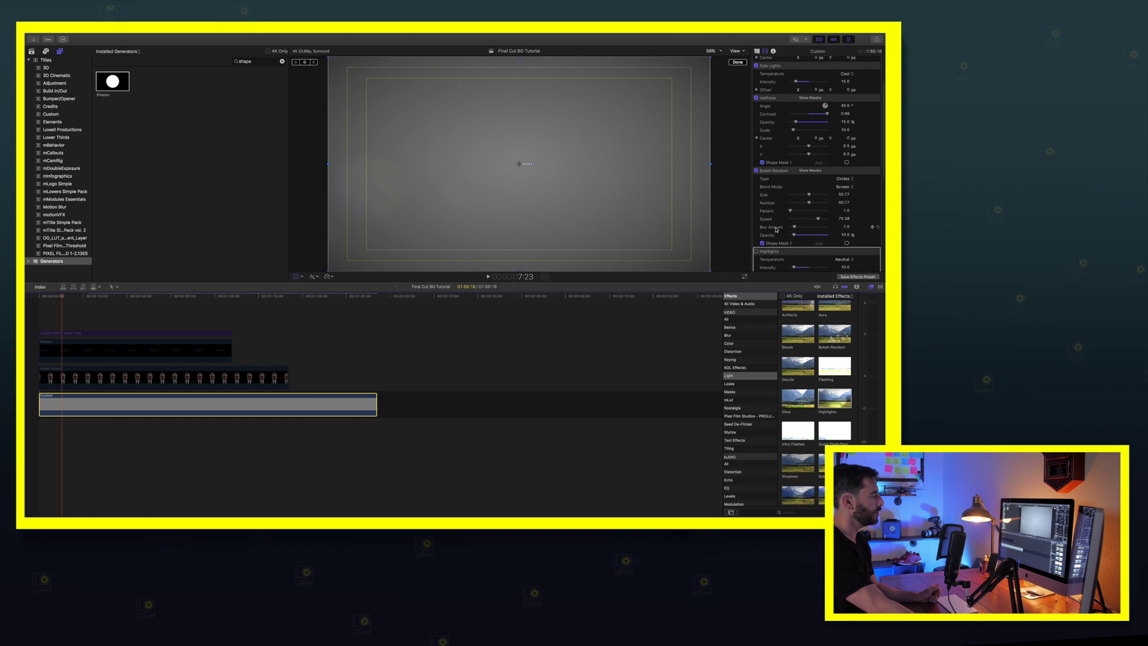
scroll(774, 227, down, 3)
click(756, 195)
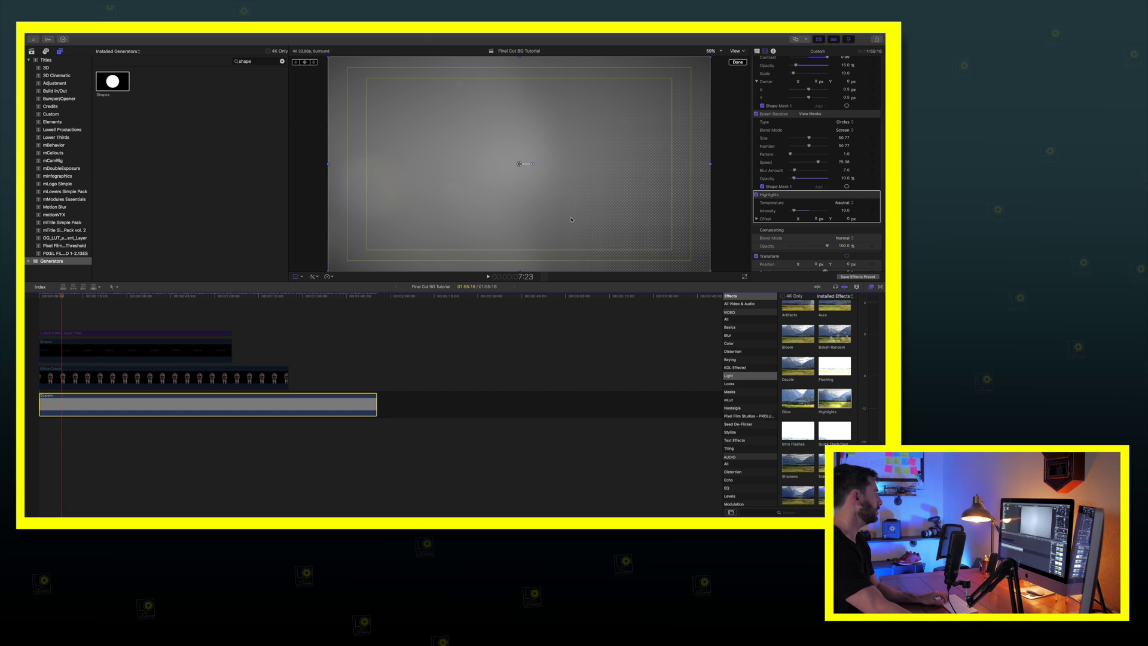
Re-enable the cutout, Shapes and title clips and return the playhead to the start of the timeline
click(72, 372)
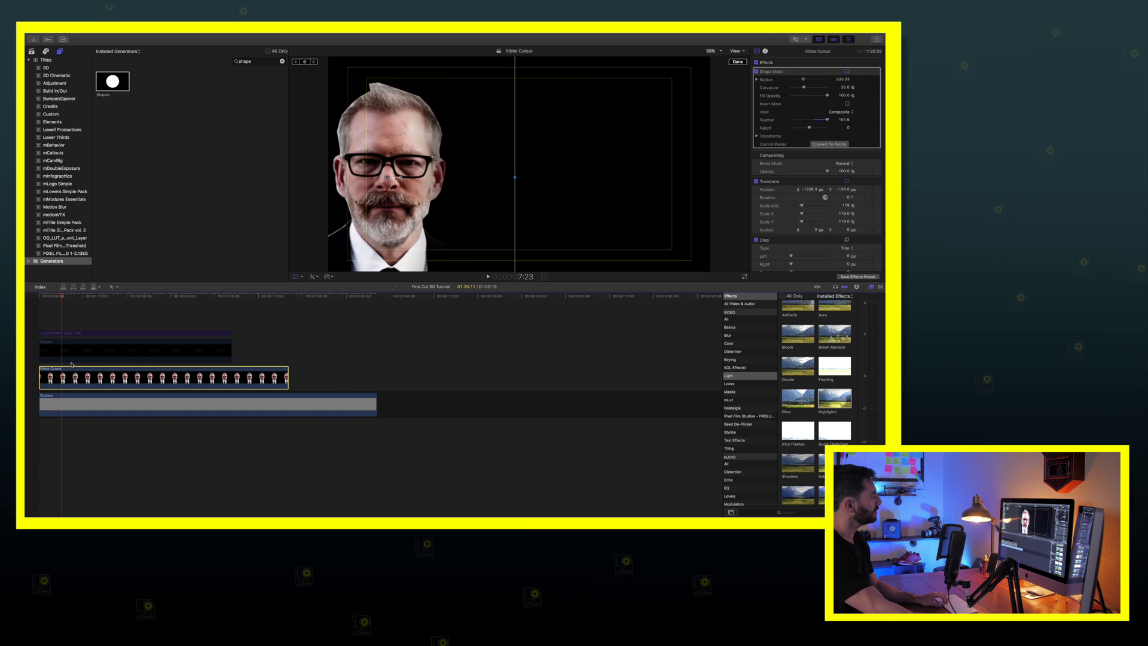
click(70, 350)
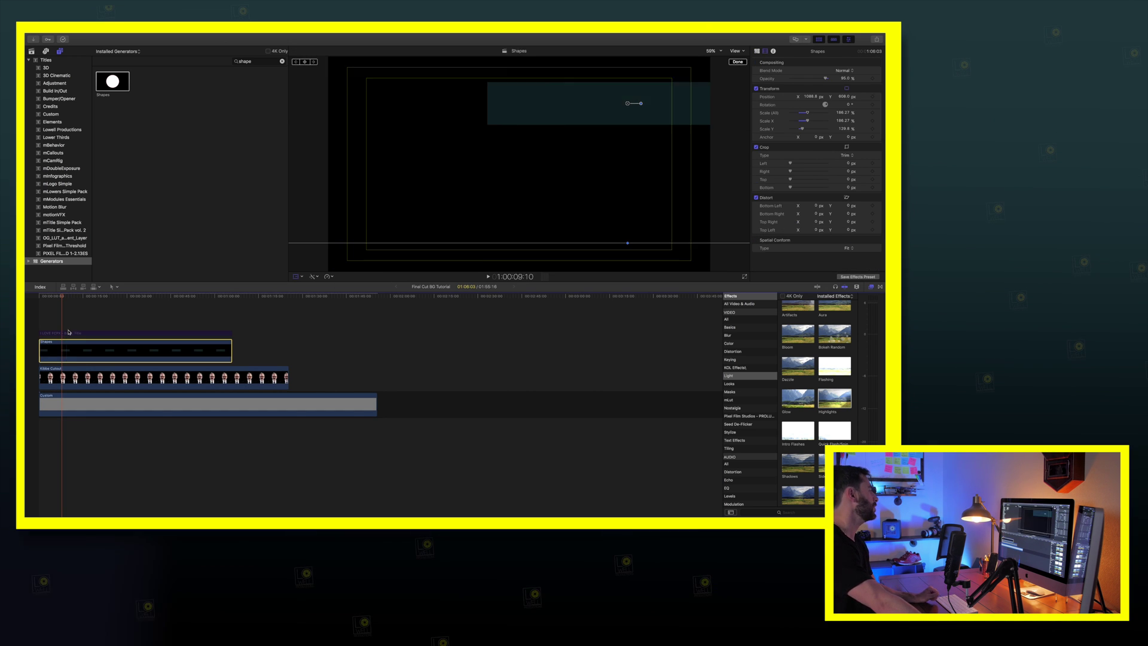
click(67, 333)
click(25, 308)
key(Home)
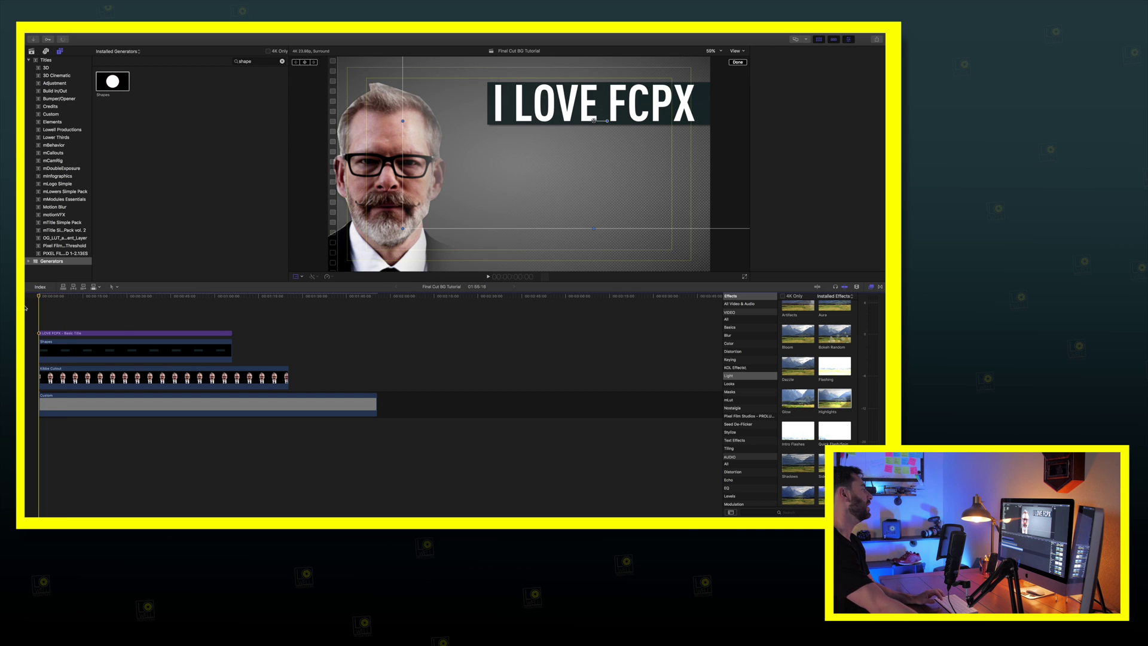